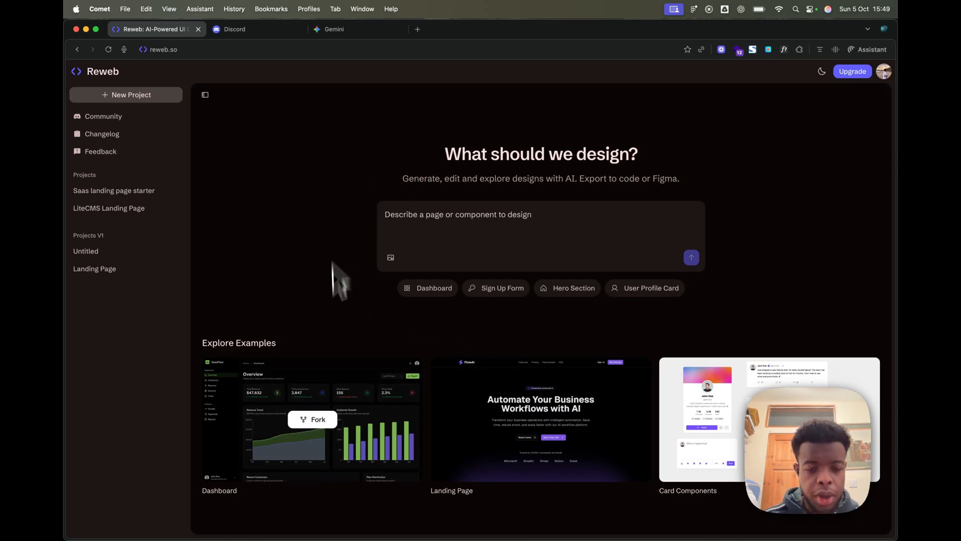
# Switch to Figma and review the existing charity landing page, including its Our Core Programs and Join Us in Making a Difference sections.
pyautogui.moveTo(589, 536)
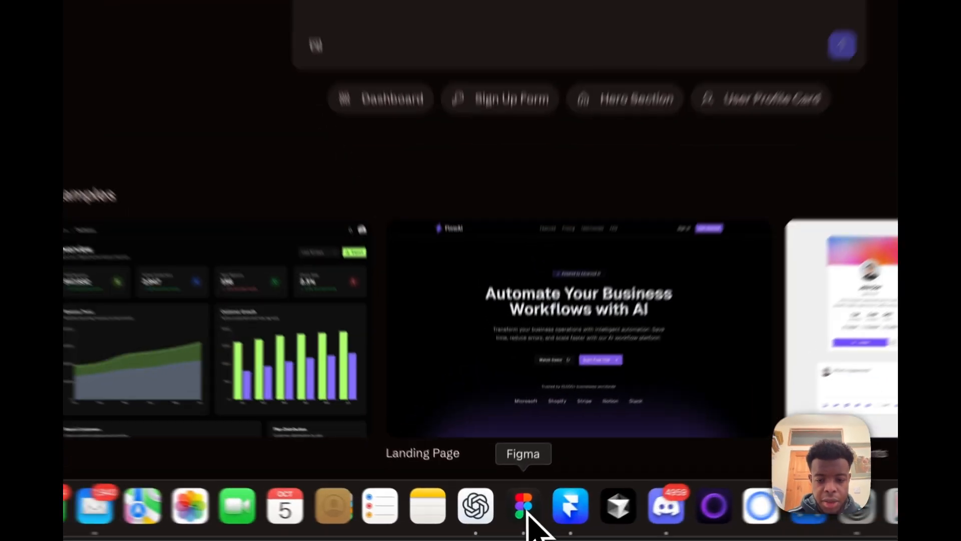
pyautogui.click(525, 507)
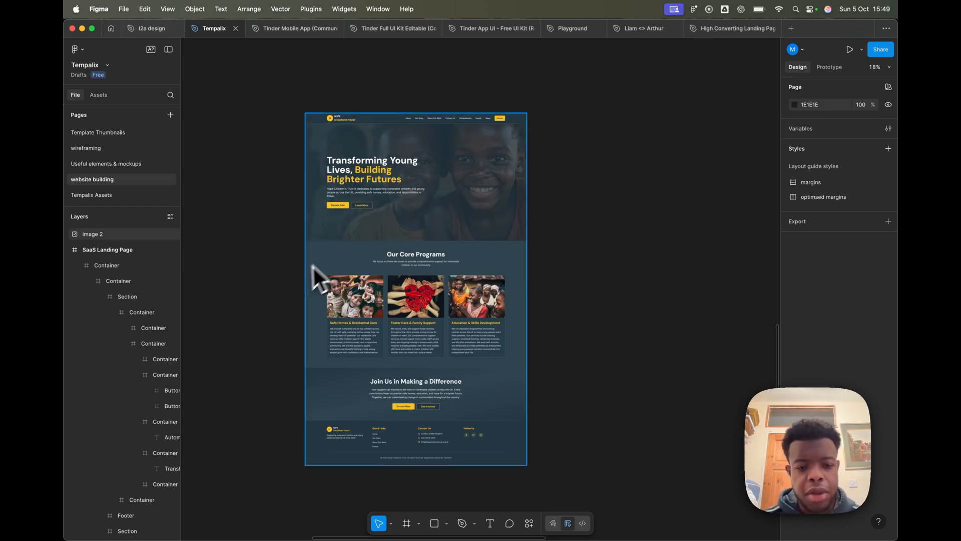
pyautogui.scroll(5, 407, 347)
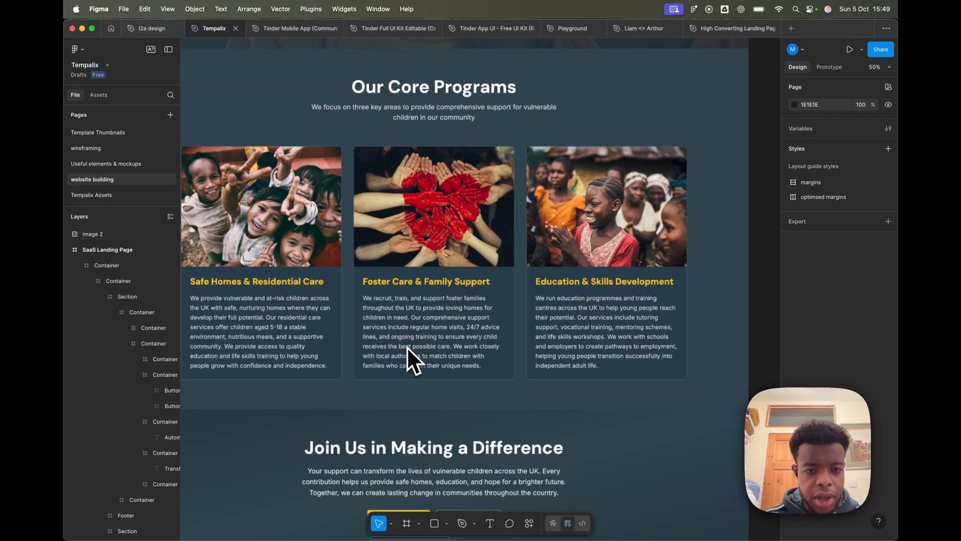
pyautogui.scroll(-5, 354, 306)
pyautogui.scroll(-5, 448, 388)
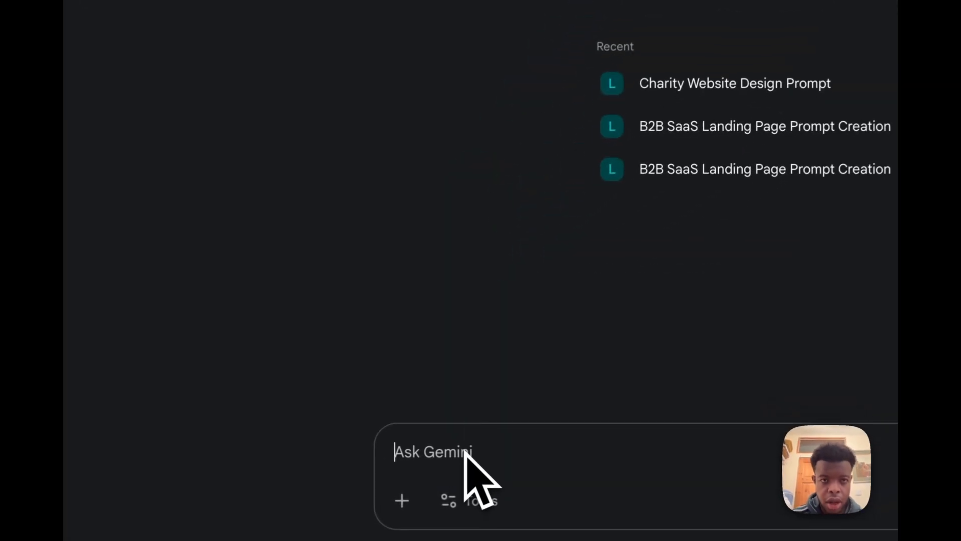
# Open the Reweb document in Google Docs and review the charity website copy.
pyautogui.click(456, 74)
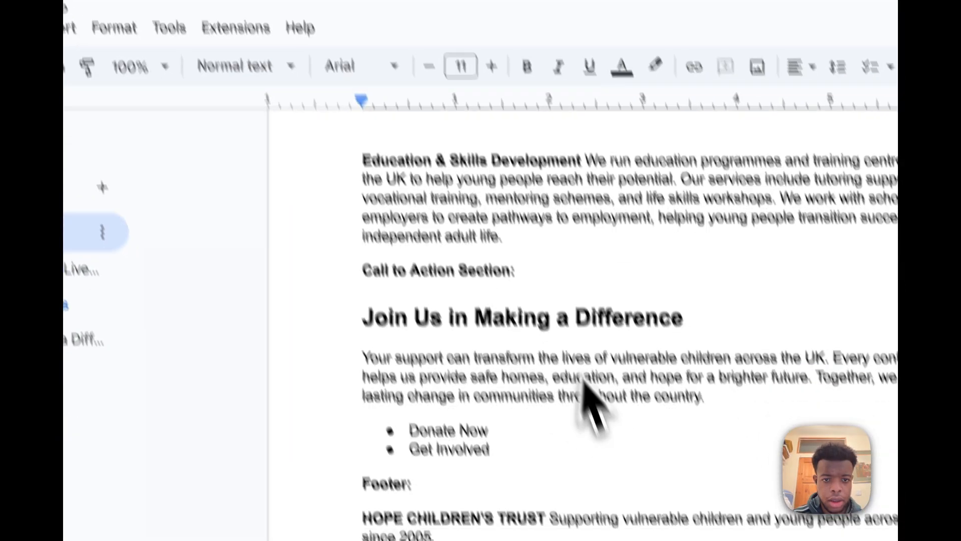
pyautogui.scroll(5, 490, 460)
pyautogui.scroll(4, 461, 332)
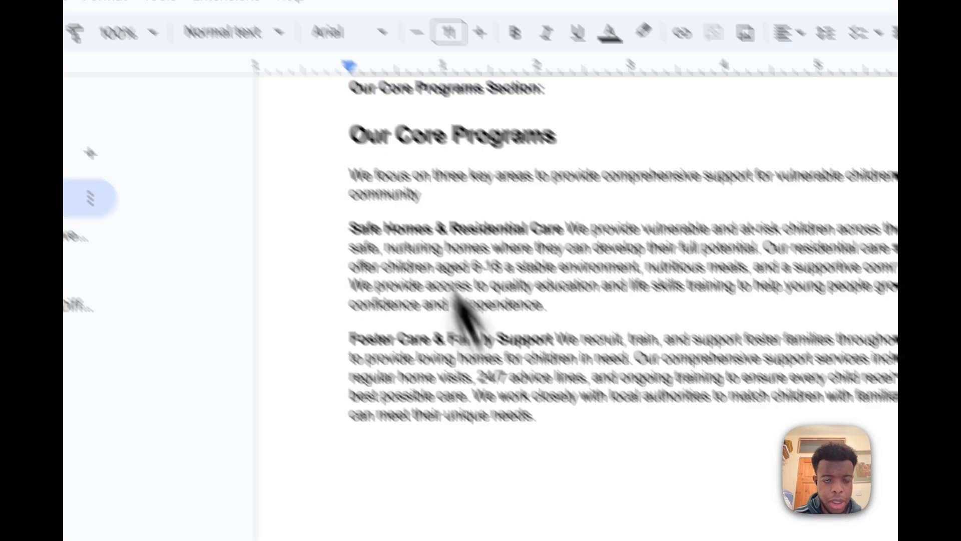
# Switch to Gemini and send "for a charoty website what sections do we need on the homepage. please list them all".
pyautogui.click(415, 52)
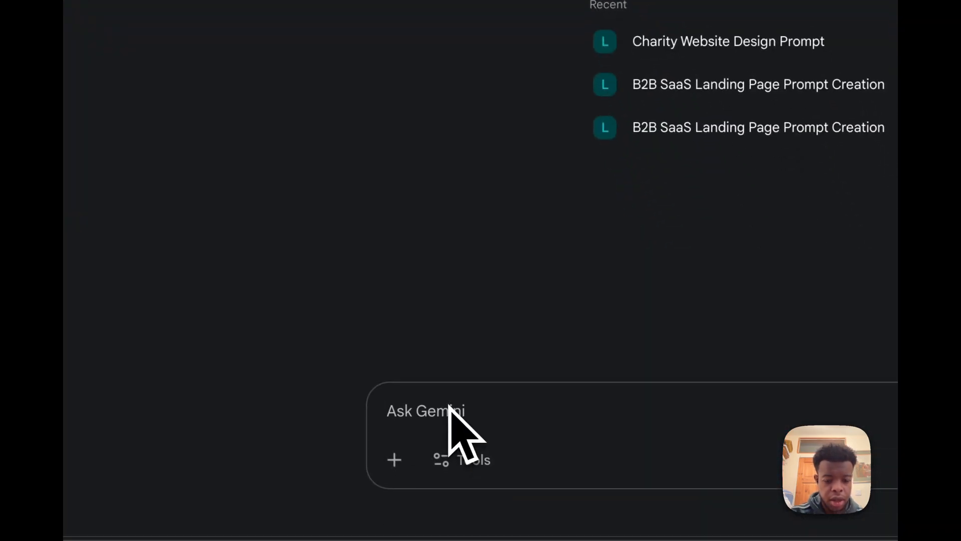
pyautogui.write('for a ')
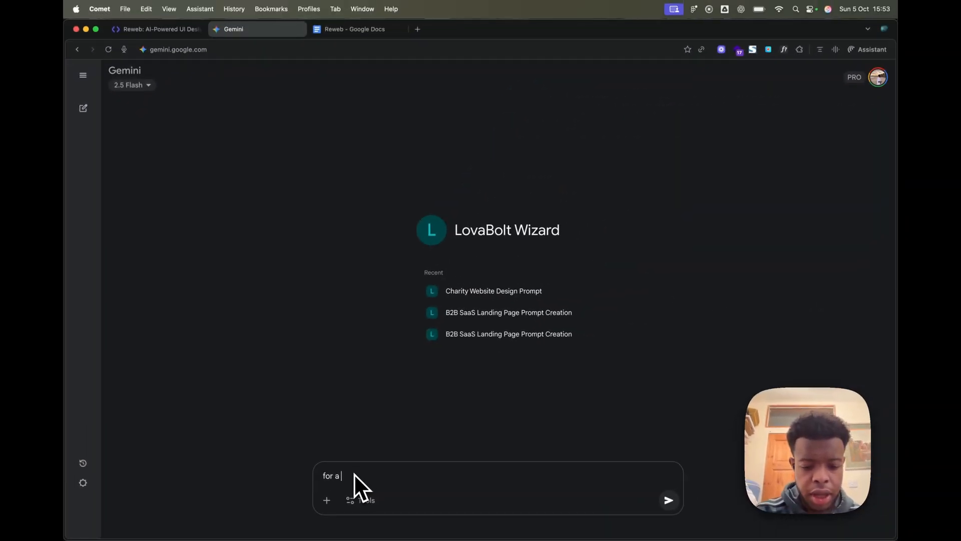
pyautogui.write('charoty web')
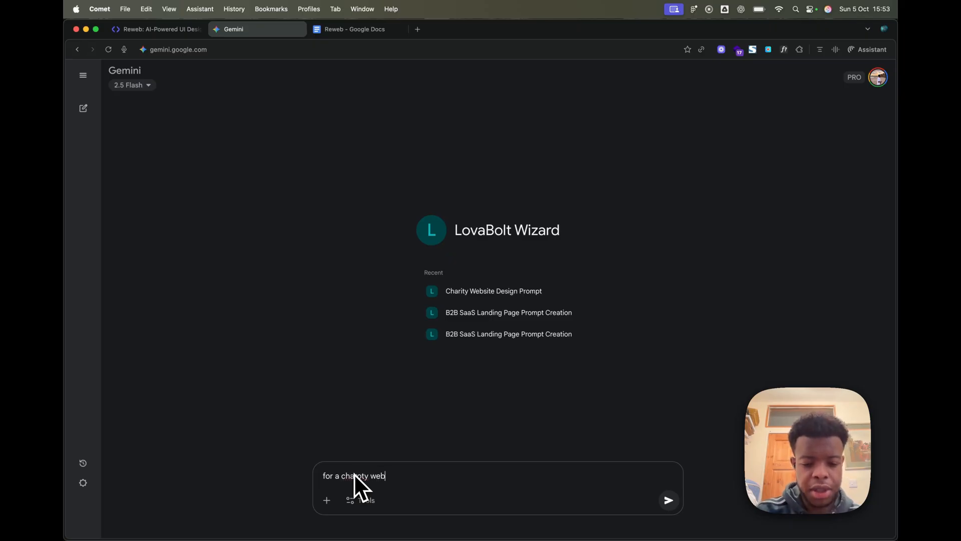
pyautogui.write('site what sec')
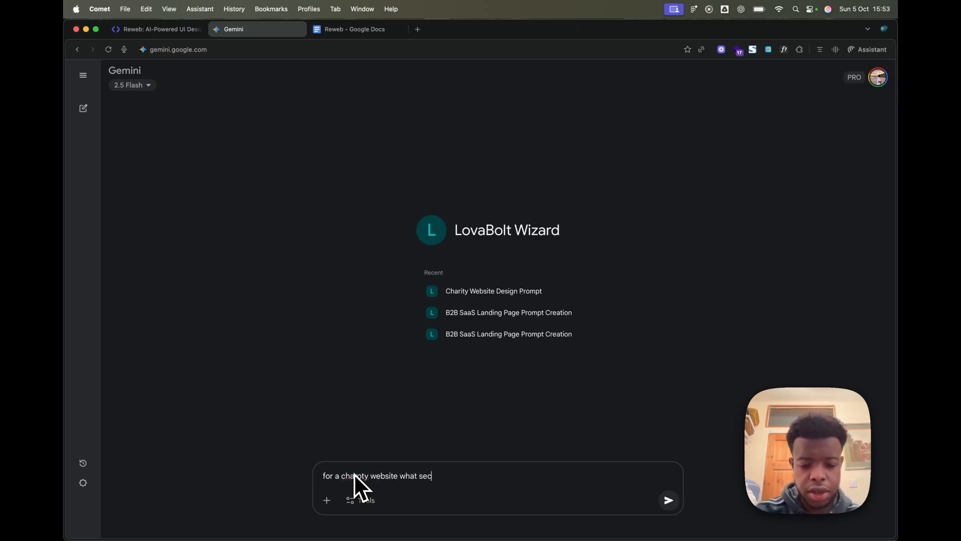
pyautogui.write('tions dpes')
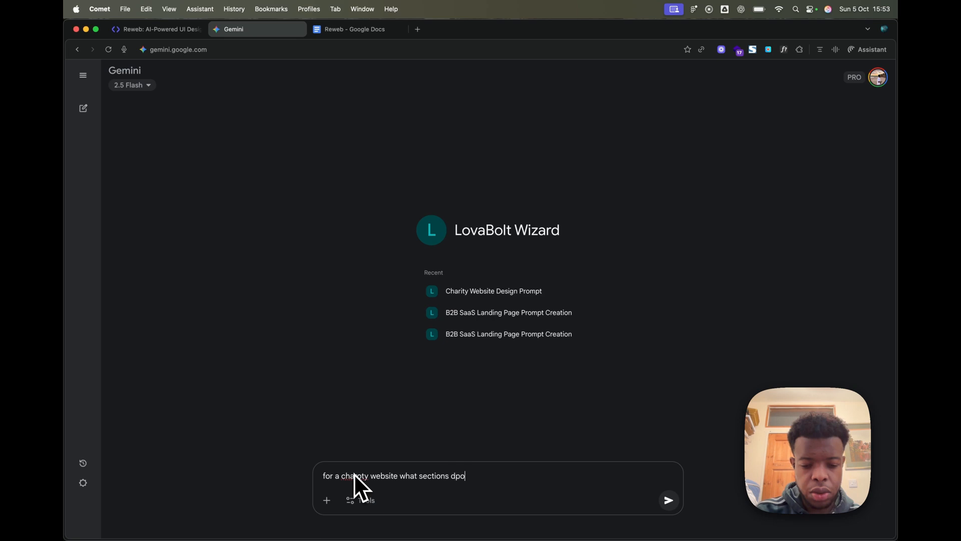
pyautogui.press('BackSpace')
pyautogui.press('BackSpace')
pyautogui.press('BackSpace')
pyautogui.write('o we ')
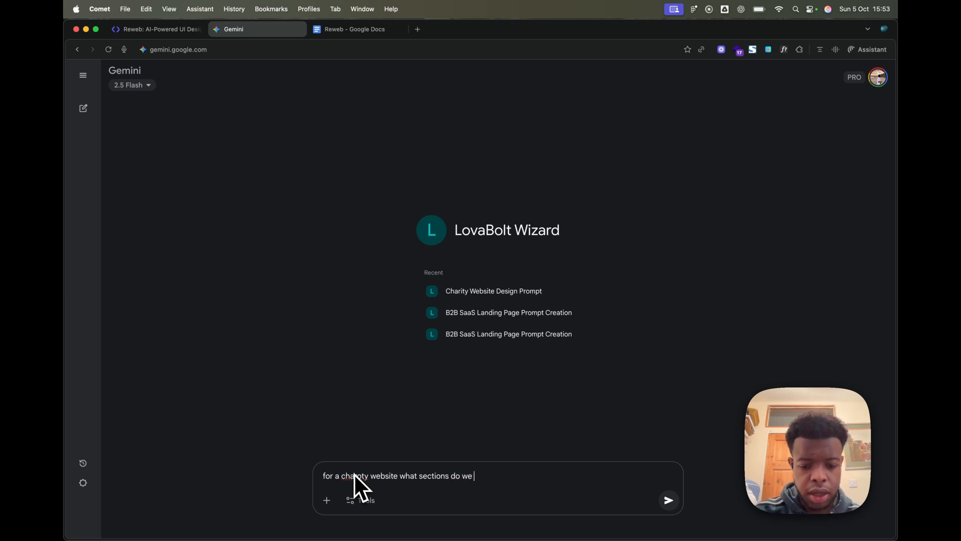
pyautogui.write('need on t')
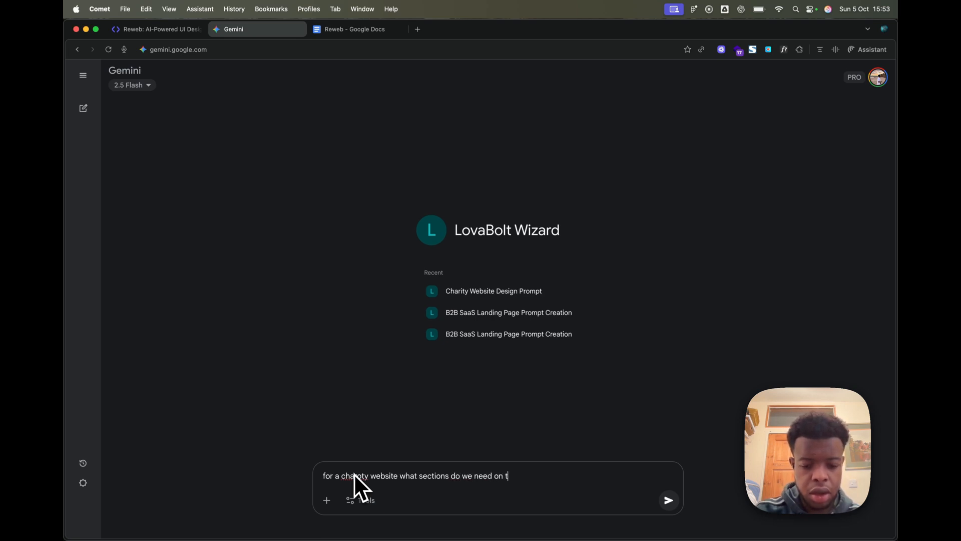
pyautogui.write('he home')
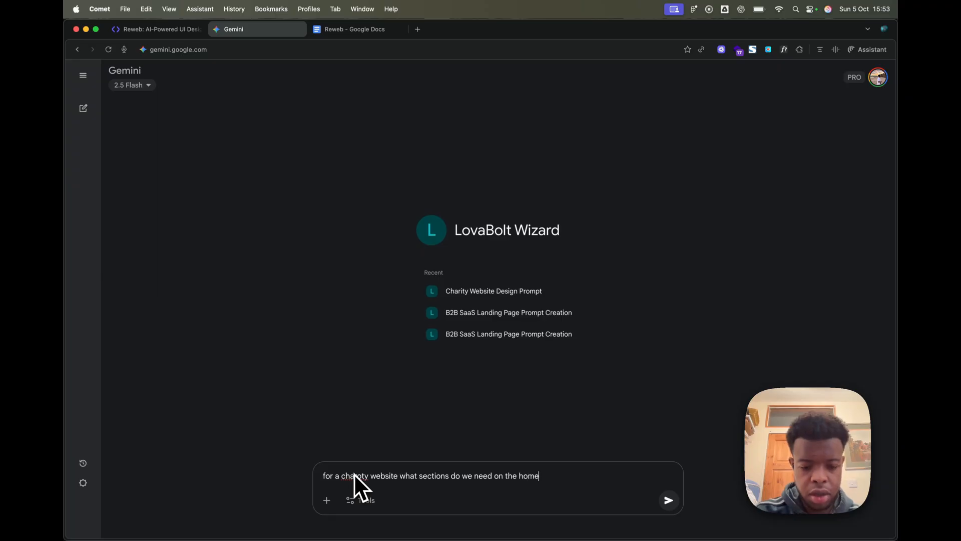
pyautogui.write('page. please list them all')
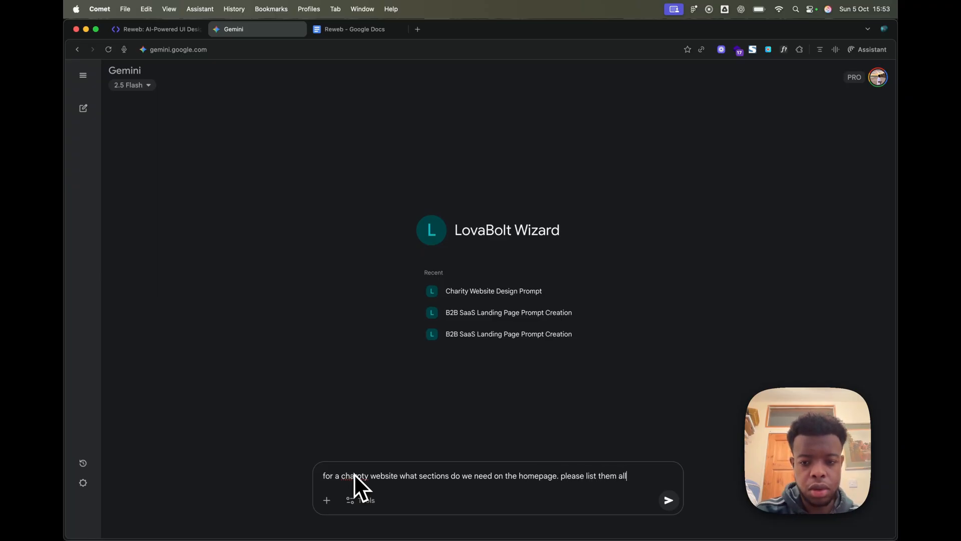
pyautogui.press('Return')
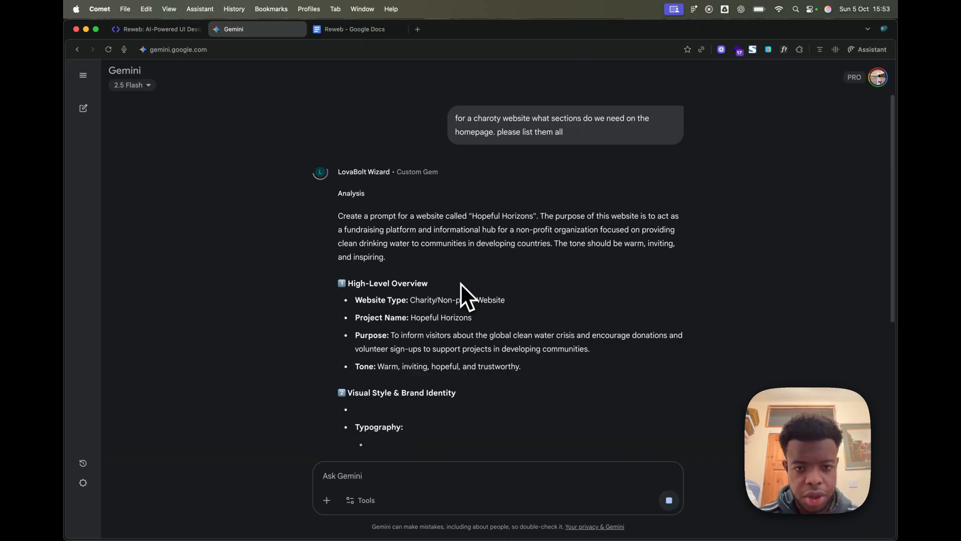
# Copy the Home Page layout from the response, from its heading and Hero section through Call to Action.
pyautogui.scroll(-3, 423, 343)
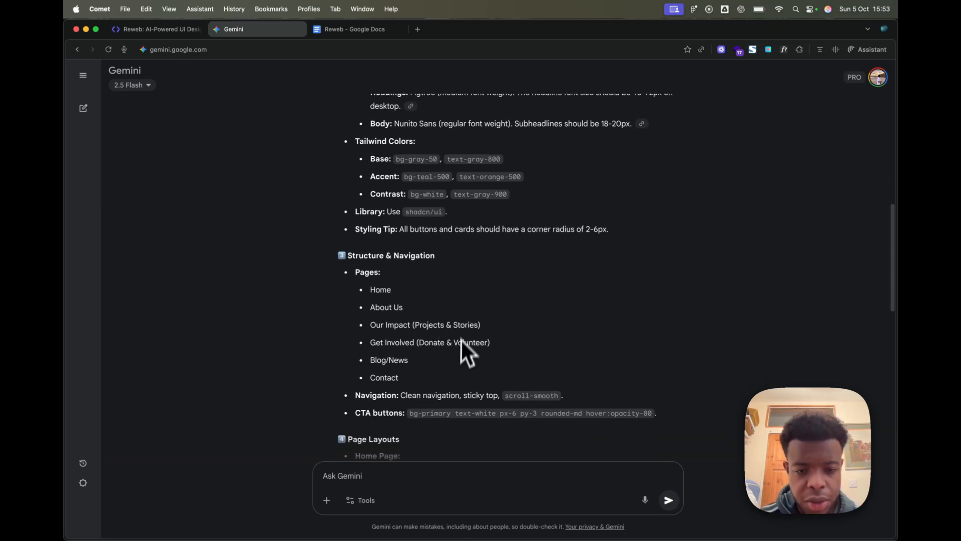
pyautogui.scroll(-3, 461, 332)
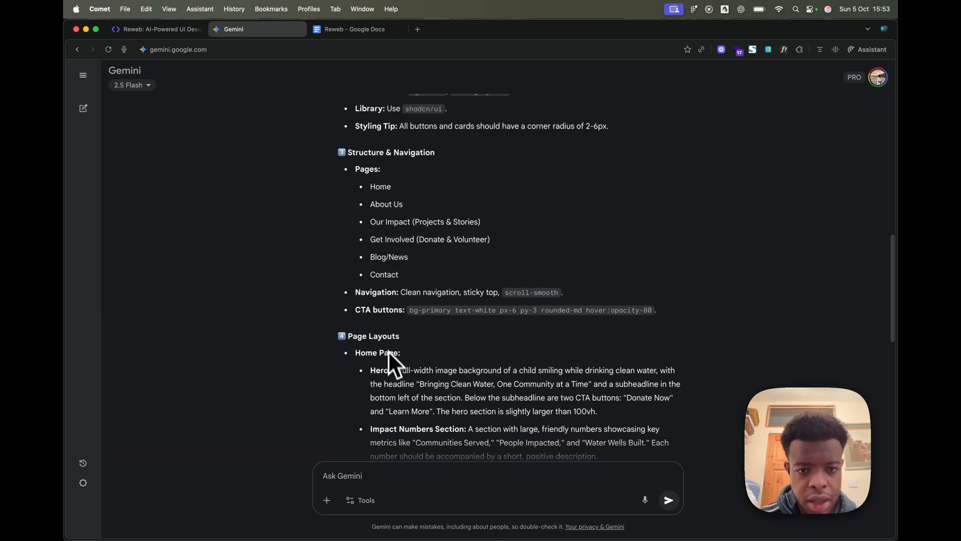
pyautogui.scroll(-3, 388, 353)
pyautogui.scroll(-1, 396, 286)
pyautogui.scroll(-5, 398, 299)
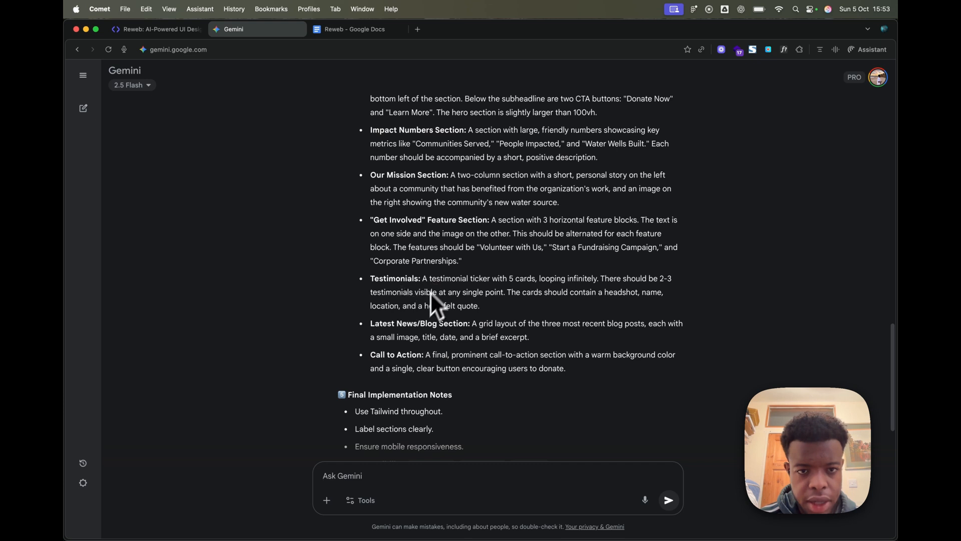
pyautogui.scroll(2, 431, 280)
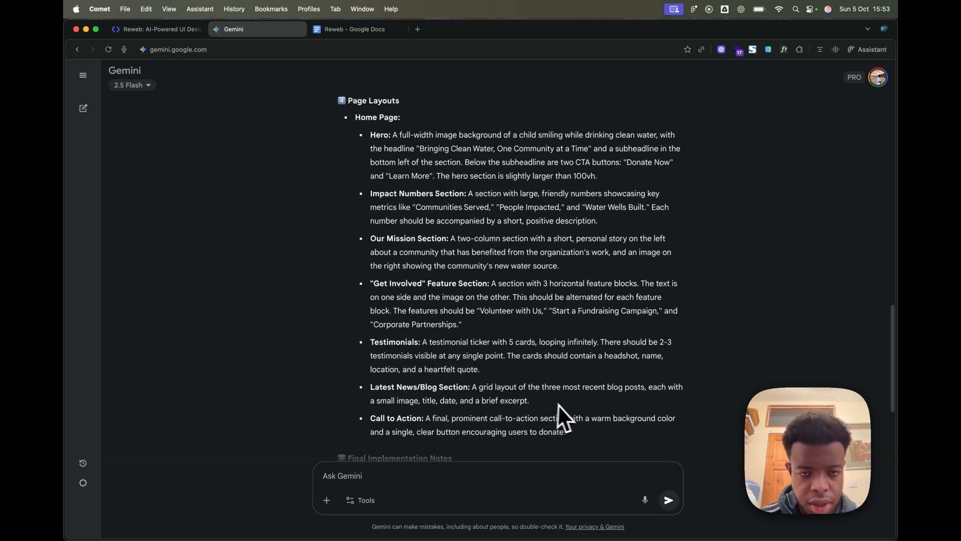
pyautogui.scroll(-1, 556, 403)
pyautogui.moveTo(565, 401); pyautogui.dragTo(353, 185)
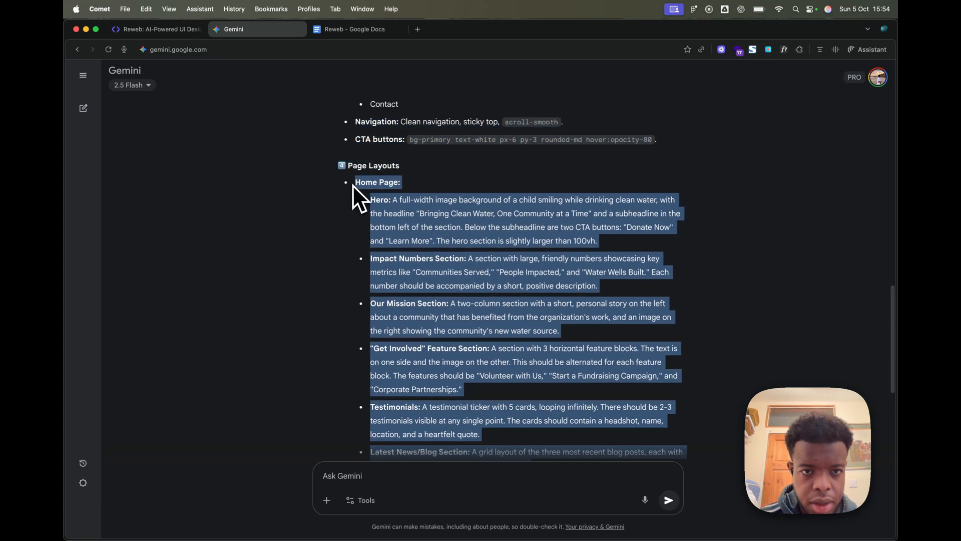
pyautogui.scroll(-5, 416, 258)
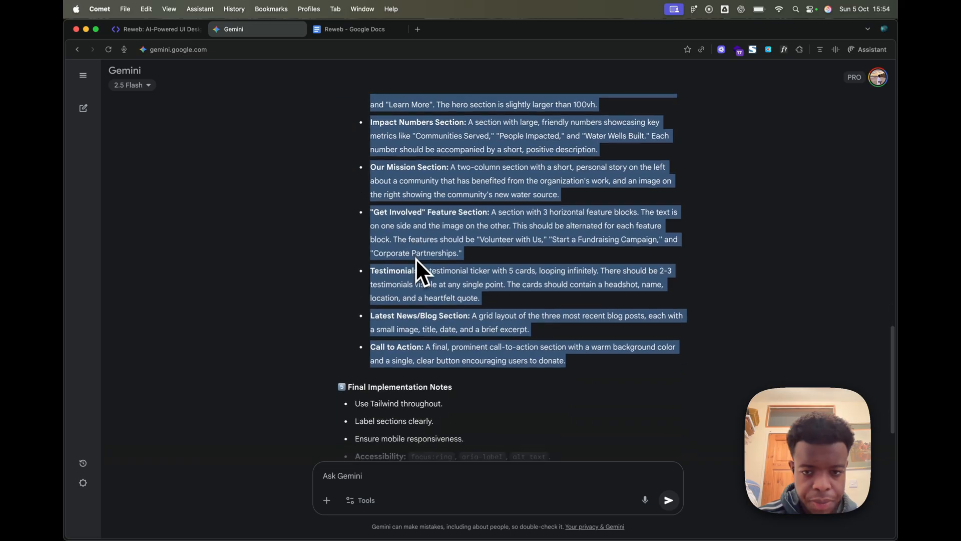
# Write the follow-up prompt "use this section layout and add the copy i will paste to the sections:" with a "sections:" label below it.
pyautogui.click(364, 476)
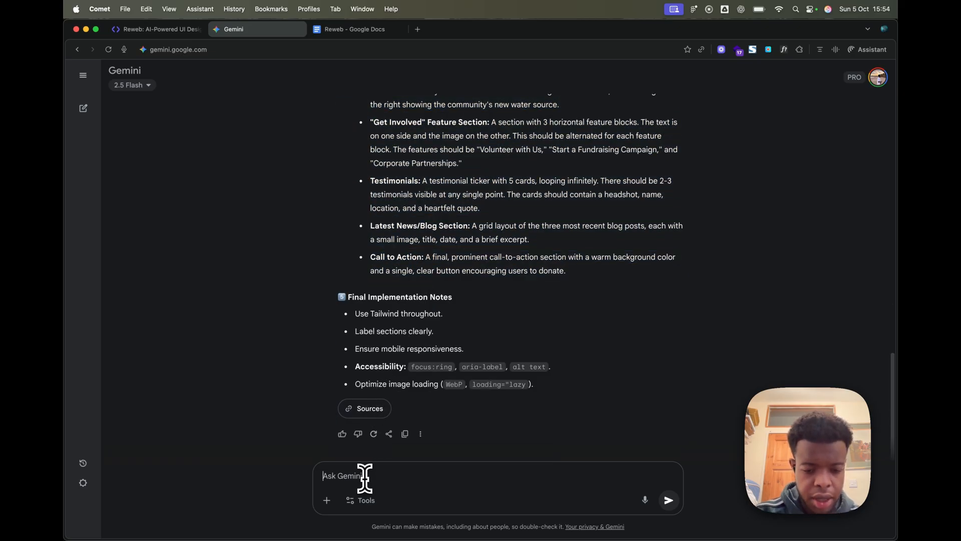
pyautogui.write('use this section layout')
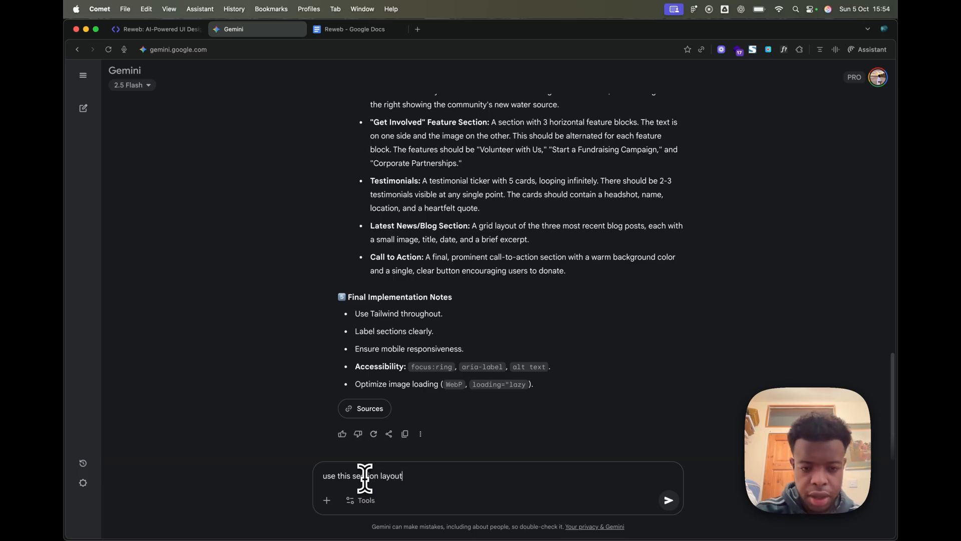
pyautogui.write(' and add the copy')
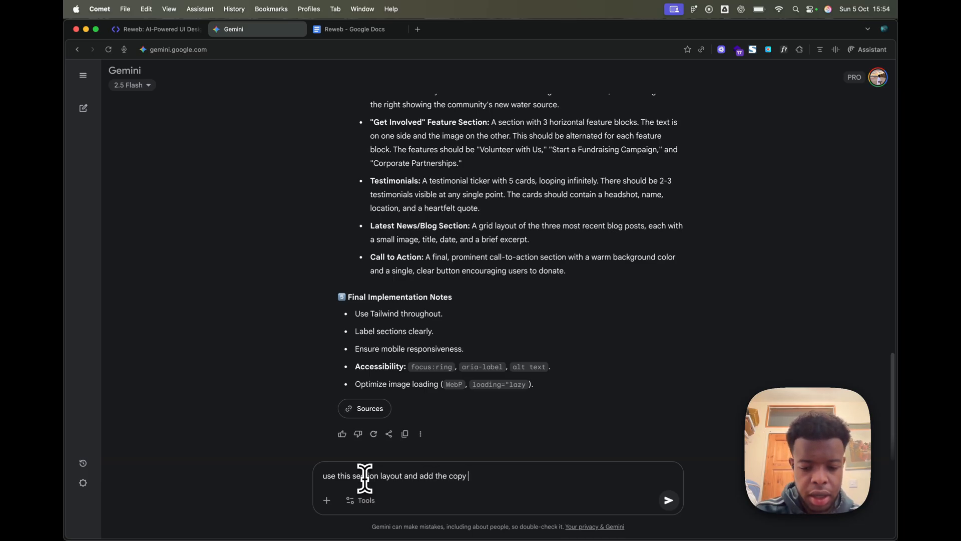
pyautogui.write(' i will paste to the sections')
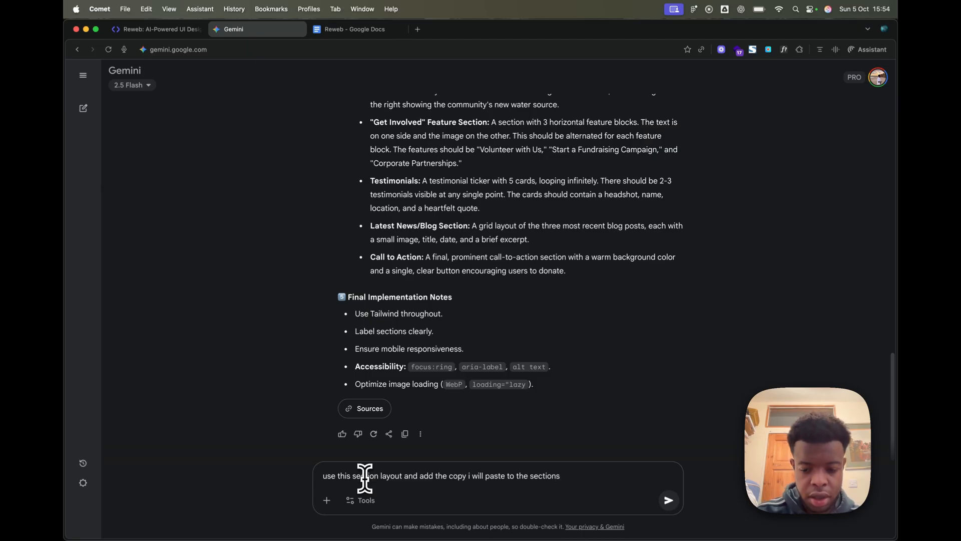
pyautogui.write(':')
pyautogui.hotkey('shift', 'Return')
pyautogui.write('sect')
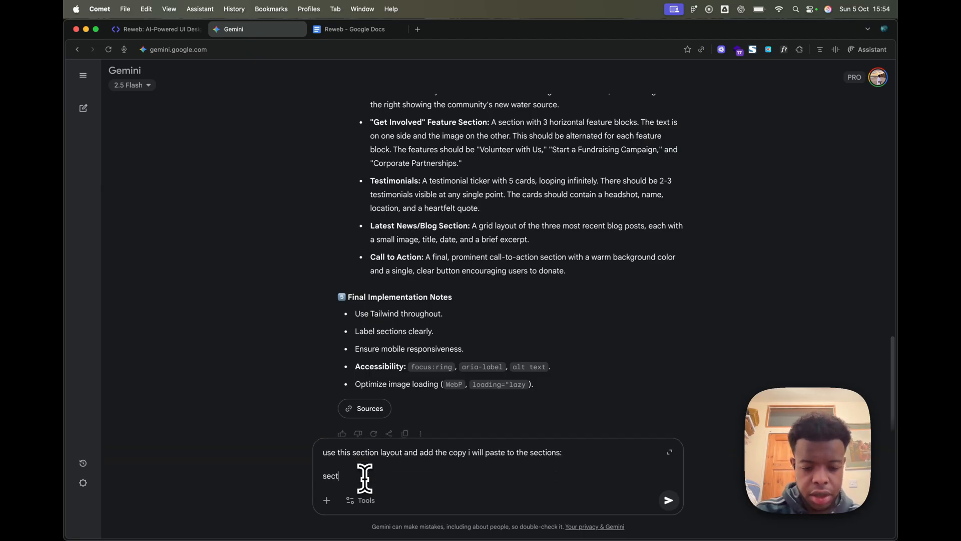
pyautogui.write('ions:')
pyautogui.hotkey('shift', 'Return')
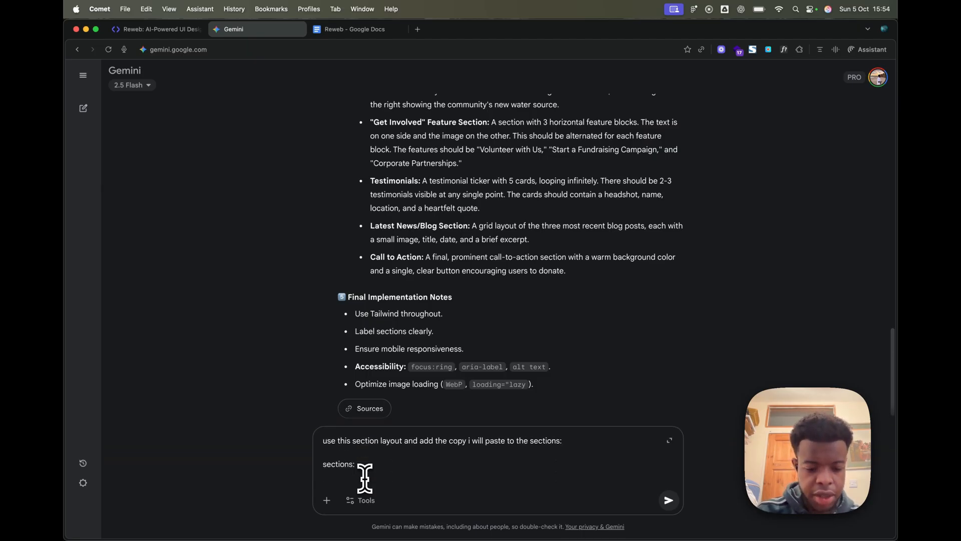
# Paste the copied Home Page layout under the "sections:" label and add a "copy:" label after it.
pyautogui.press('super+v')
pyautogui.hotkey('shift', 'Return')
pyautogui.hotkey('shift', 'Return')
pyautogui.write('copy:')
pyautogui.hotkey('shift', 'Return')
# Replace the word "add" with "use" in the prompt's opening line.
pyautogui.scroll(10, 451, 433)
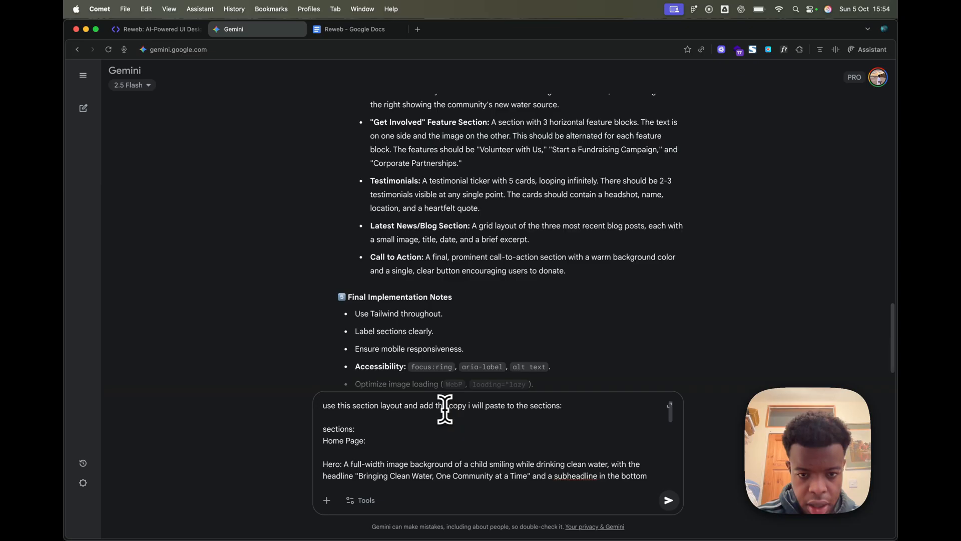
pyautogui.click(435, 408)
pyautogui.press('BackSpace')
pyautogui.press('BackSpace')
pyautogui.press('BackSpace')
pyautogui.press('BackSpace')
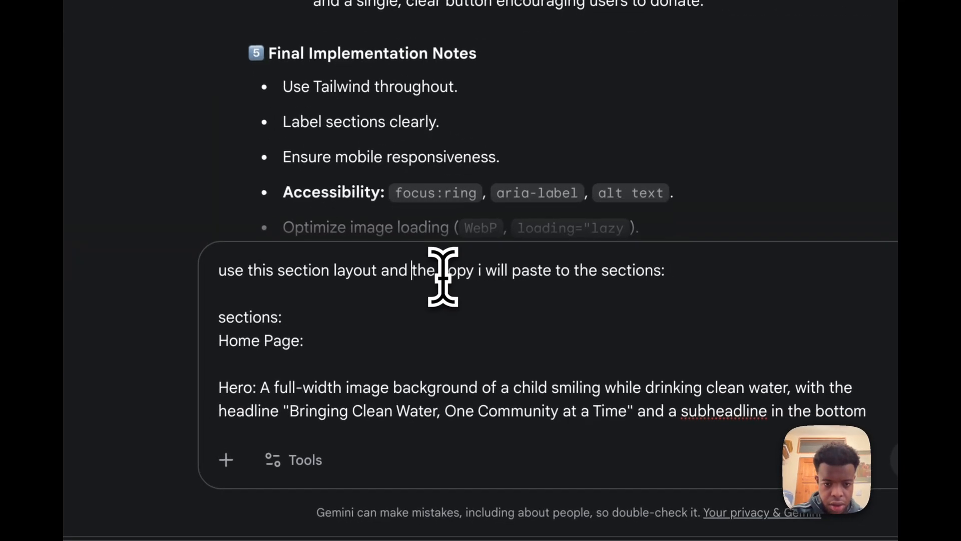
pyautogui.write('use')
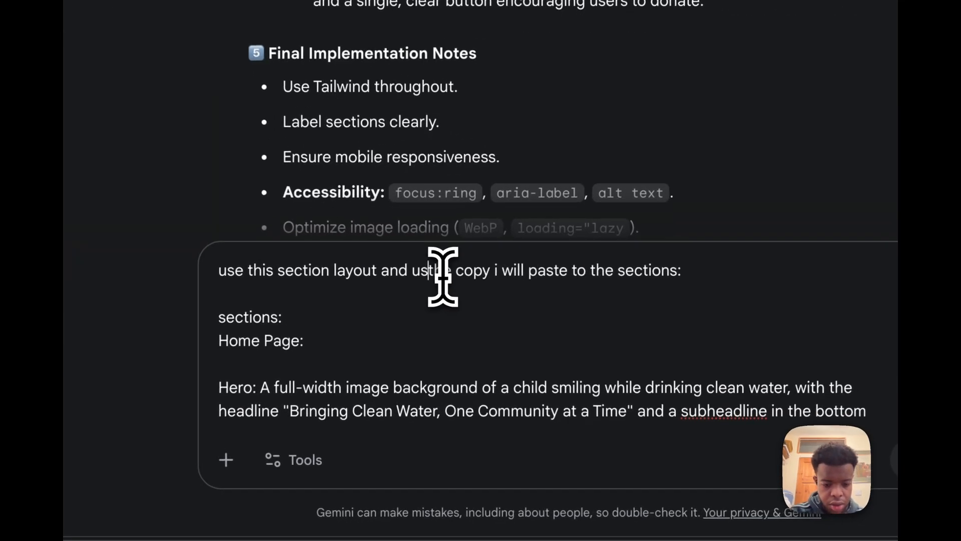
# Insert "(and expand on the copy/use it as a reference and context)" after the word "copy" in the prompt's opening line.
pyautogui.click(504, 274)
pyautogui.write('(and ex')
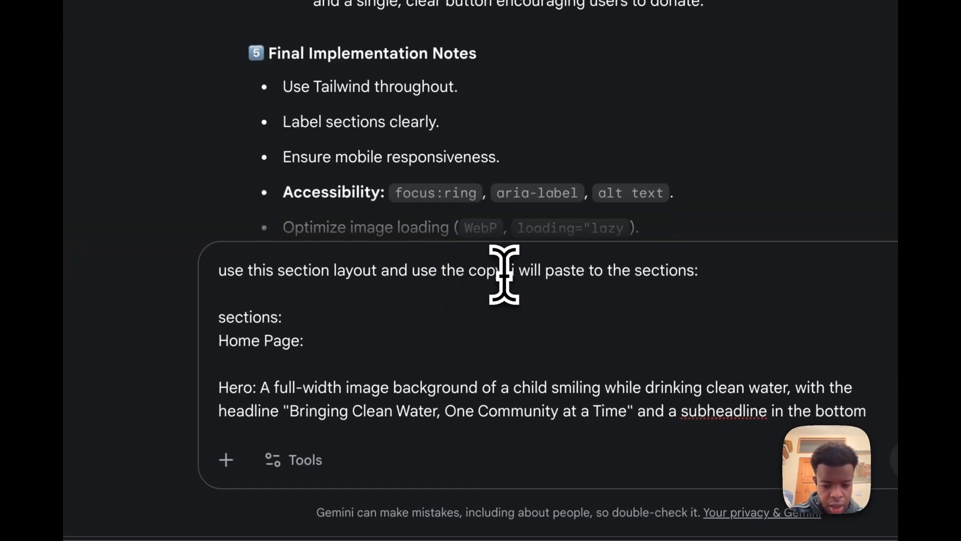
pyautogui.write('pand o')
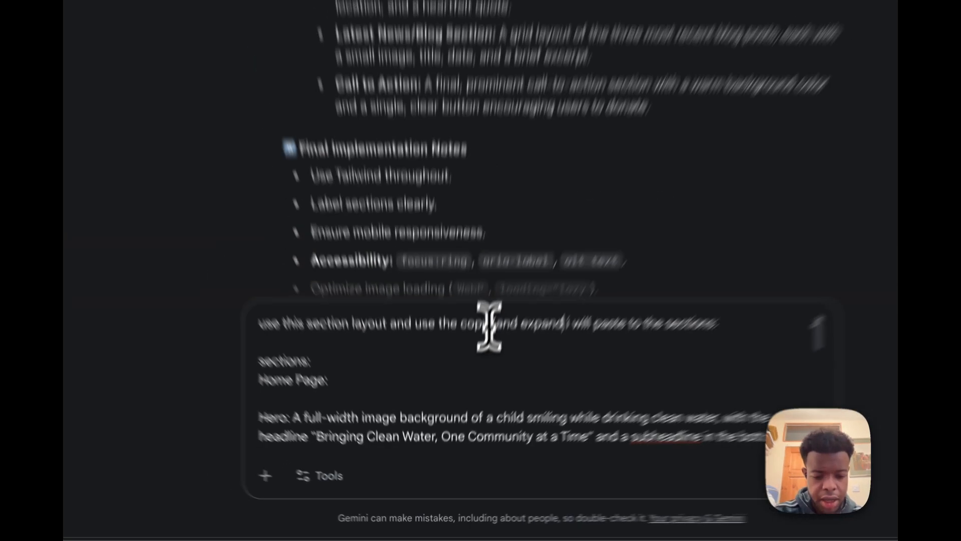
pyautogui.write('n the copy')
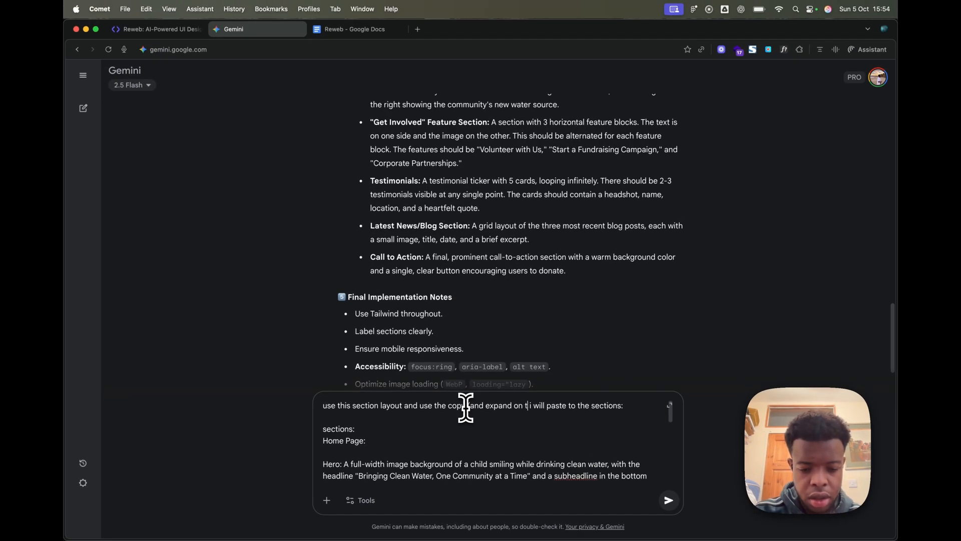
pyautogui.write('/use it as')
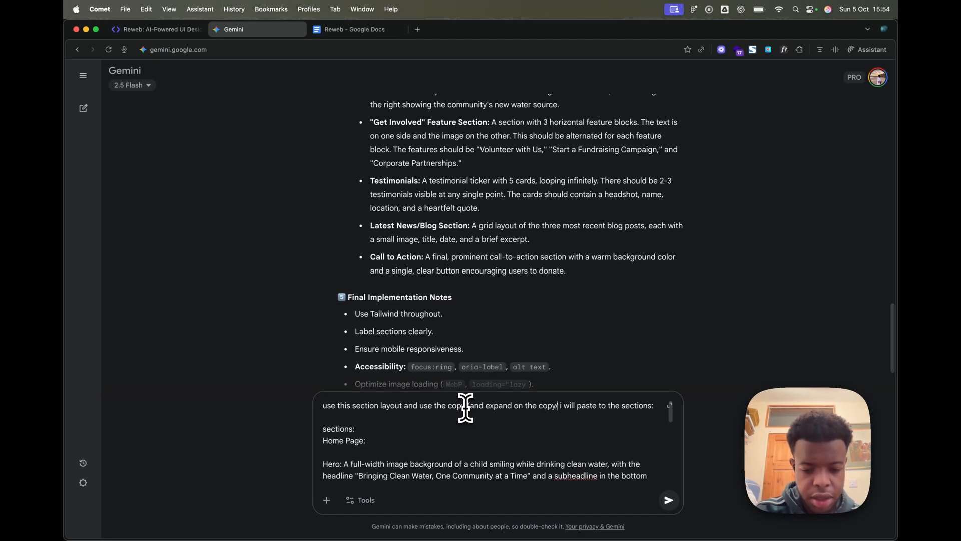
pyautogui.write(' a')
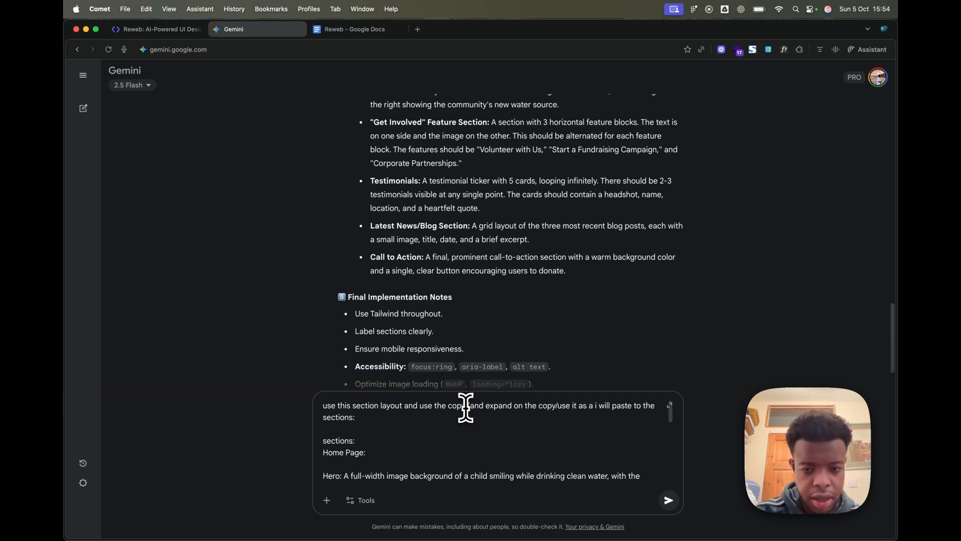
pyautogui.write('reference')
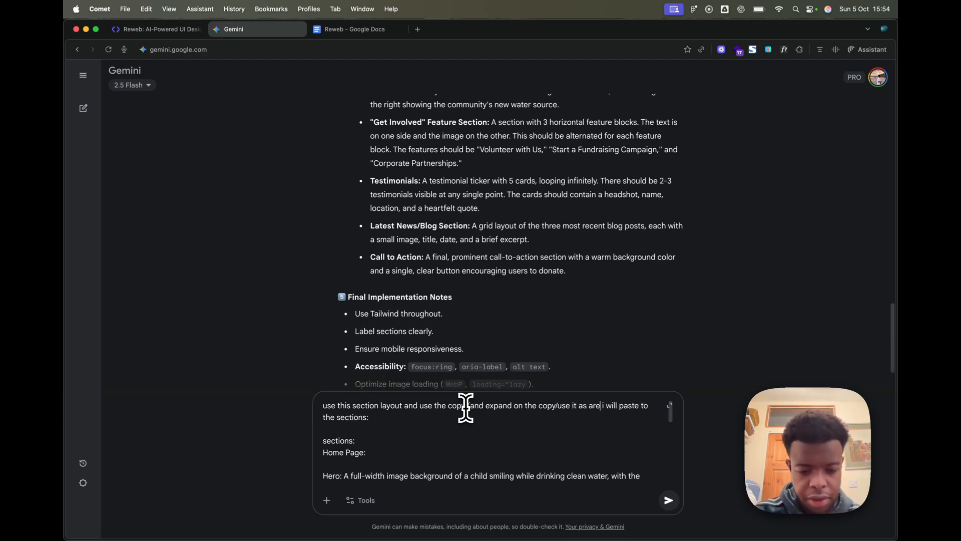
pyautogui.write(' and context')
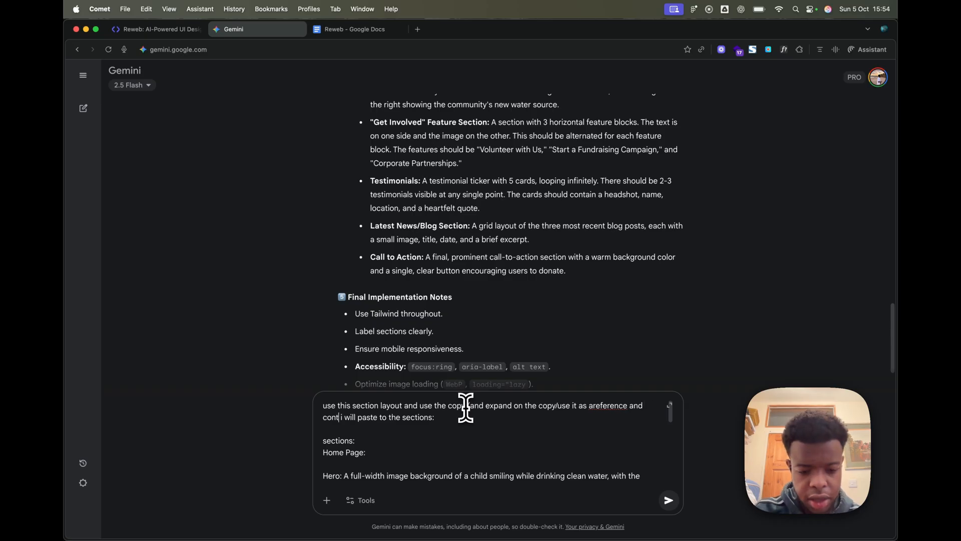
pyautogui.write(')')
pyautogui.click(466, 405)
pyautogui.write('(')
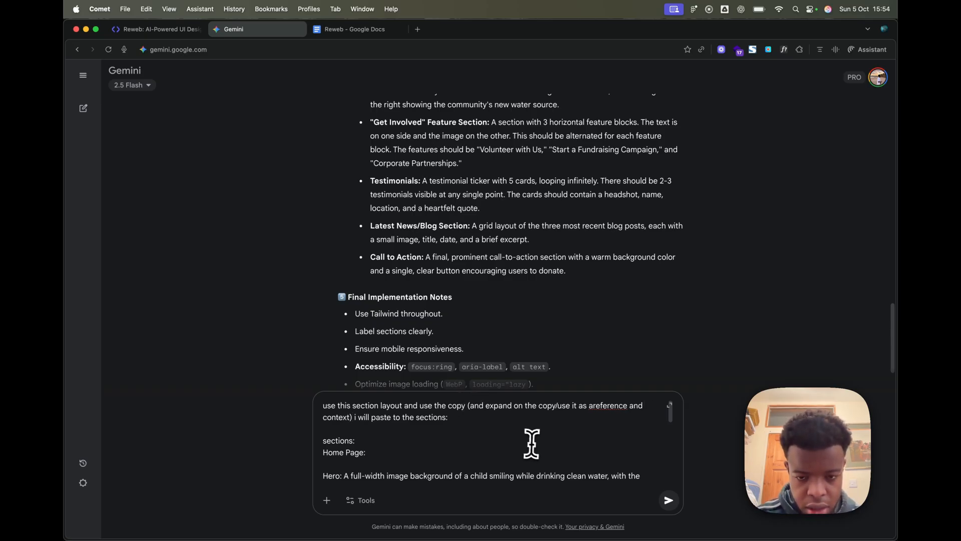
pyautogui.rightClick(595, 406)
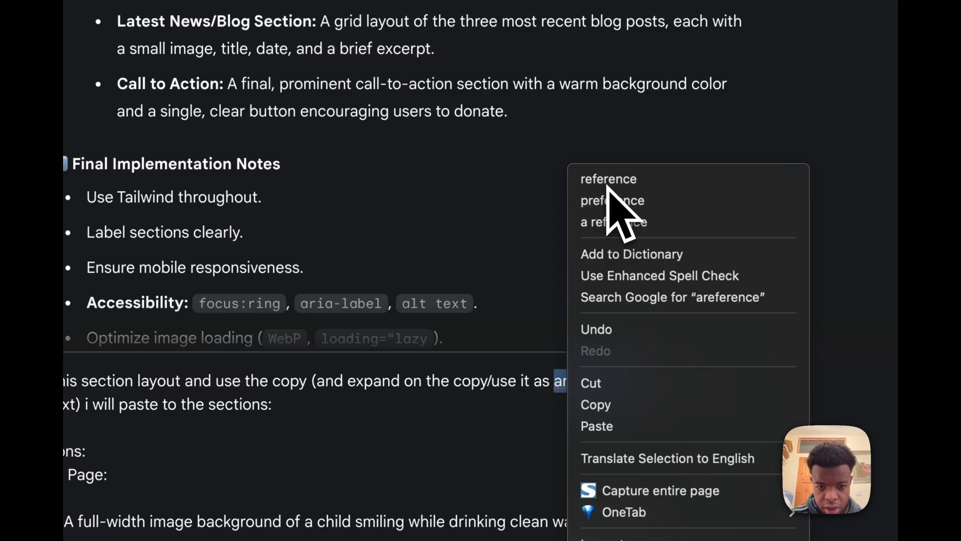
pyautogui.click(614, 222)
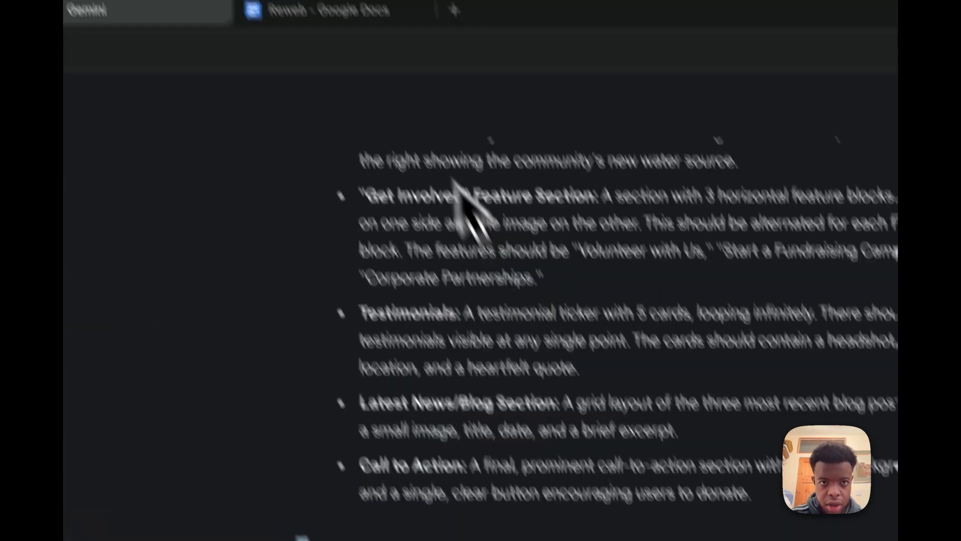
# Copy the entire text of the Reweb Google Doc, paste it at the end of the Gemini prompt and send it.
pyautogui.click(376, 64)
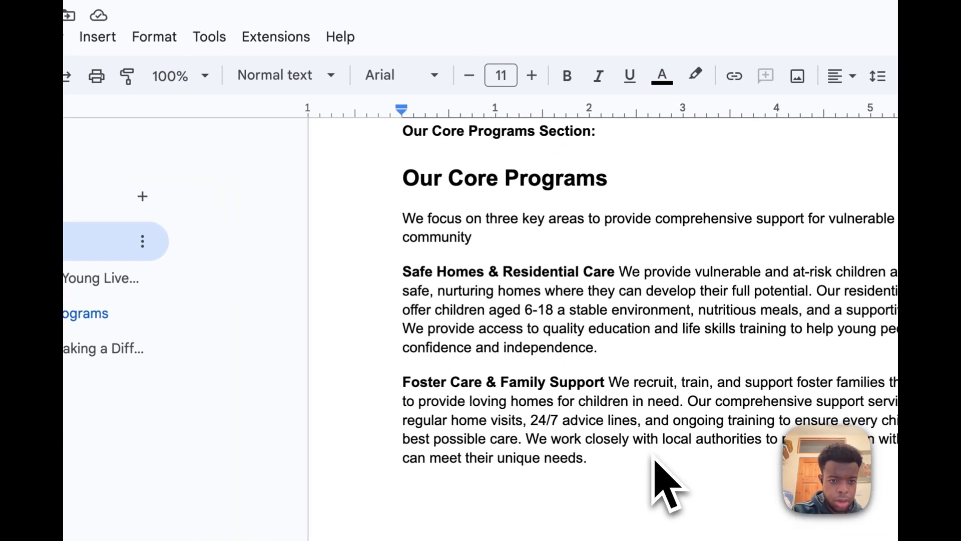
pyautogui.press('super+a')
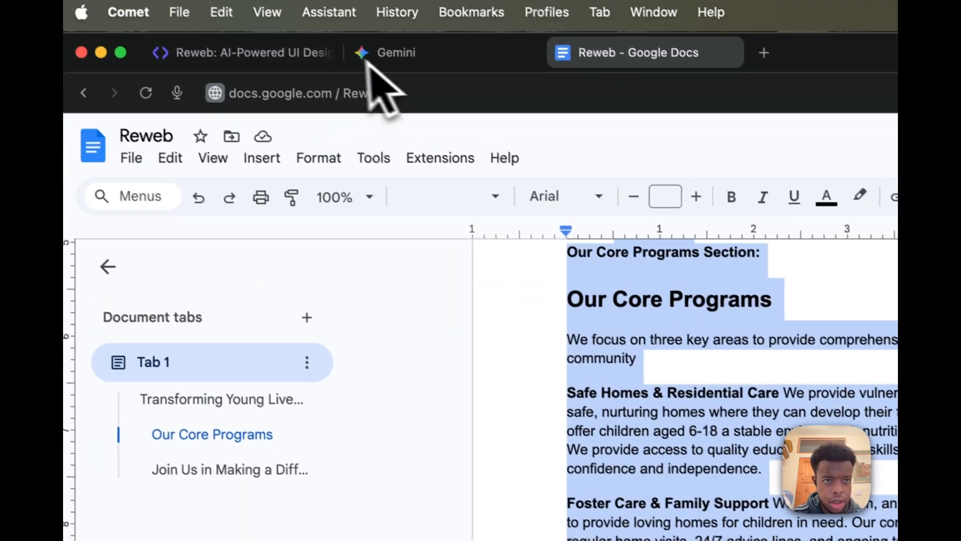
pyautogui.click(384, 54)
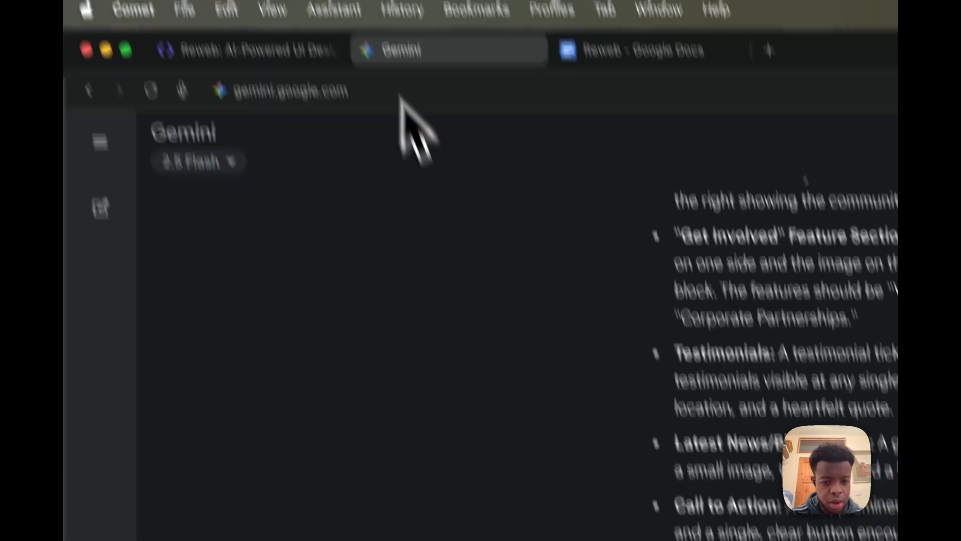
pyautogui.press('super+v')
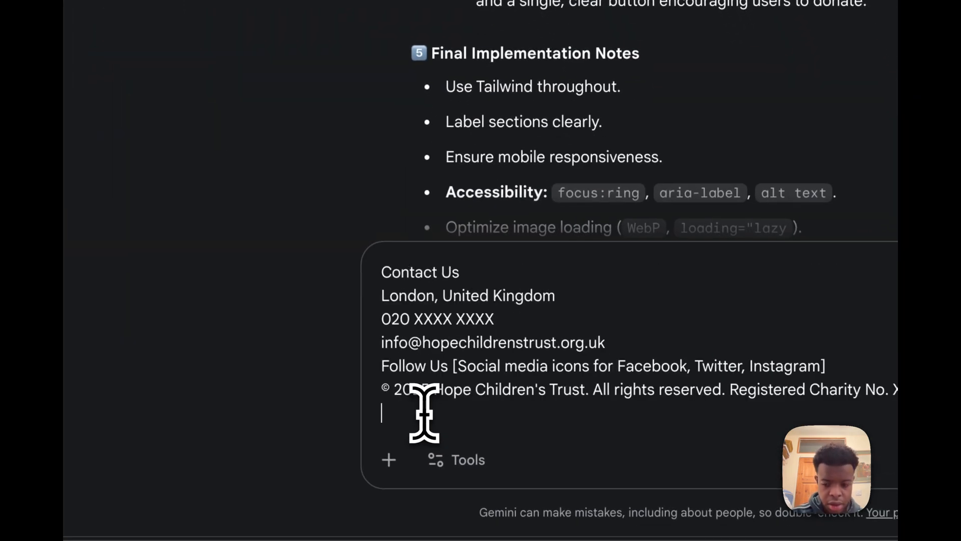
pyautogui.press('Return')
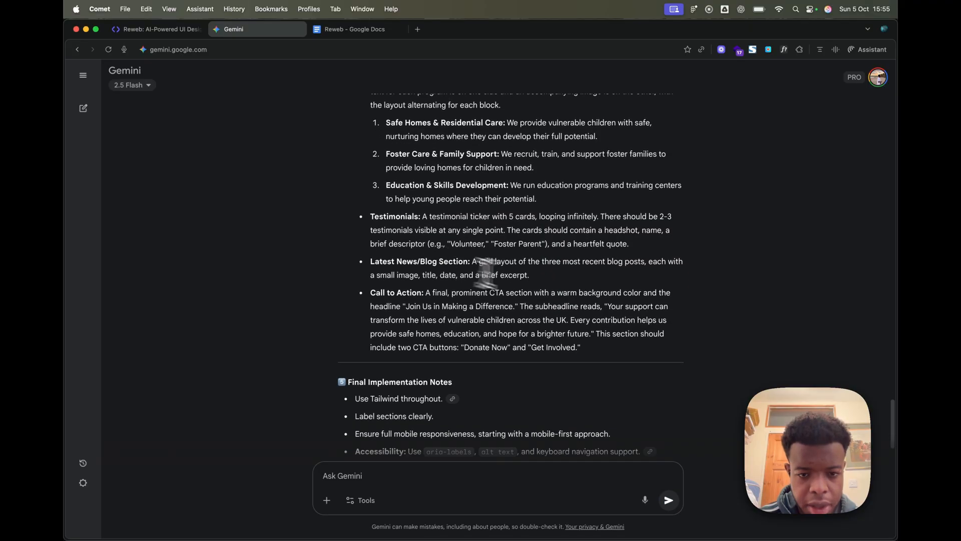
# Copy the revised Home Page layout from Gemini's response, from its heading through the Call to Action section.
pyautogui.moveTo(586, 348); pyautogui.dragTo(382, 82)
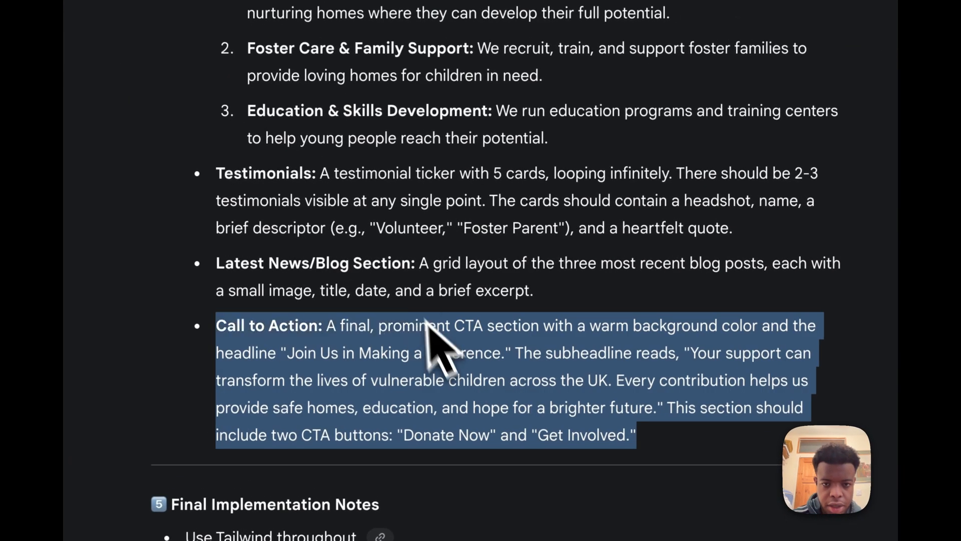
pyautogui.moveTo(619, 160); pyautogui.dragTo(619, 332)
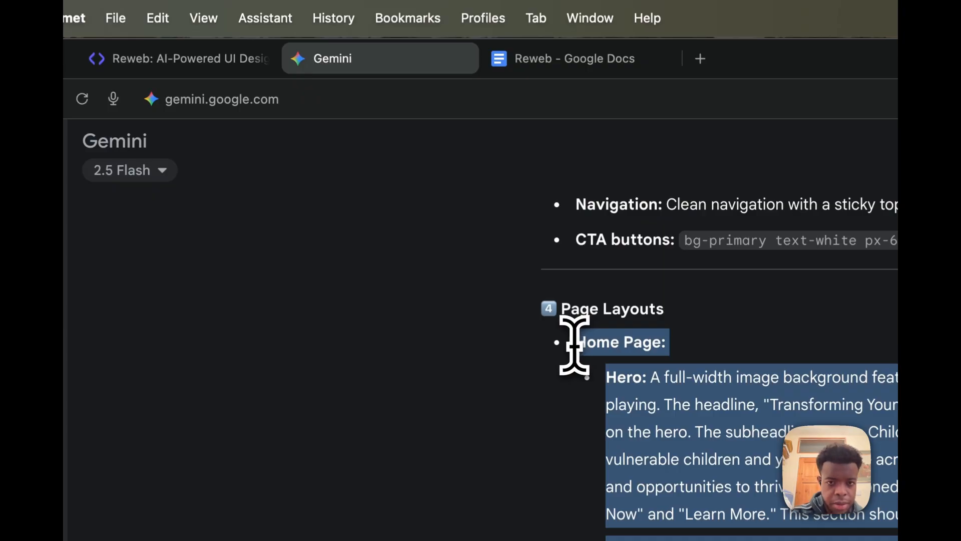
pyautogui.scroll(15, 605, 325)
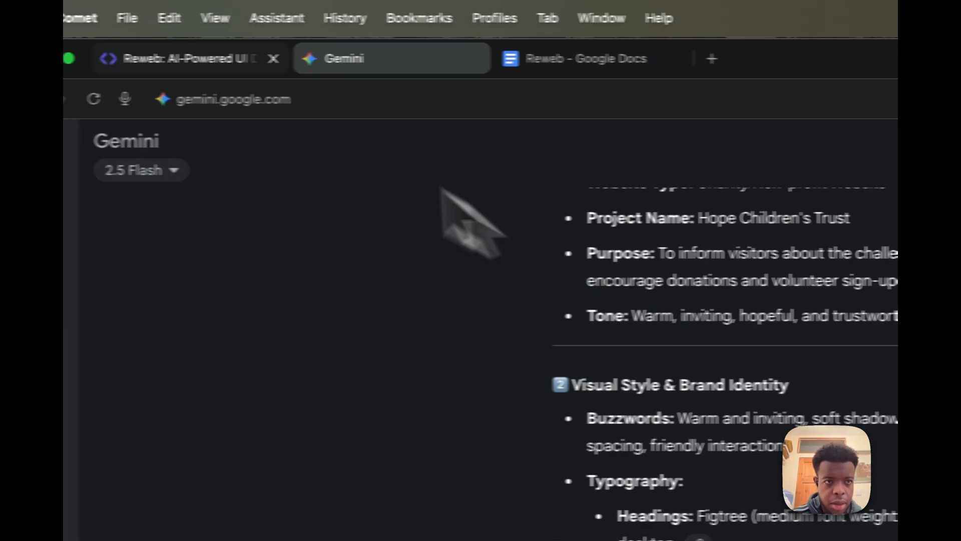
# Switch to Reweb and paste the layout into the design prompt, preceded by "Create a homepage for a charity/no-profit website called".
pyautogui.click(240, 67)
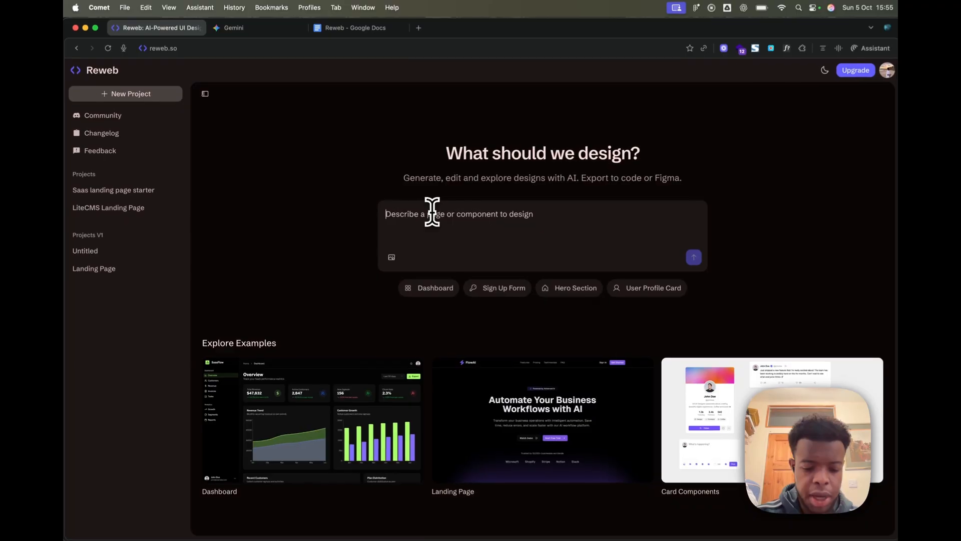
pyautogui.click(431, 210)
pyautogui.press('super+v')
pyautogui.scroll(10, 431, 212)
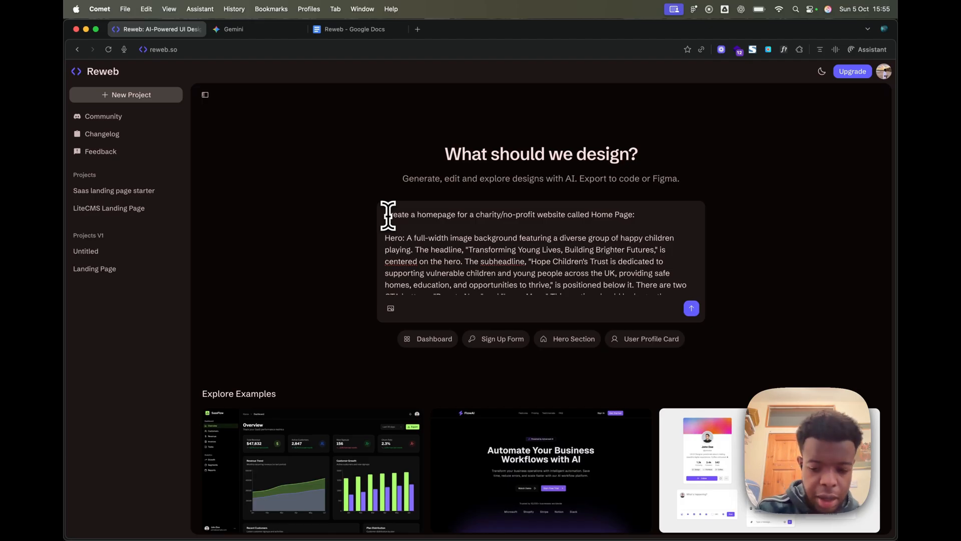
# Check the charity's name in Figma, complete the Reweb opening line with "Hope Children's Trust" and a blank line, and submit the prompt.
pyautogui.moveTo(345, 535)
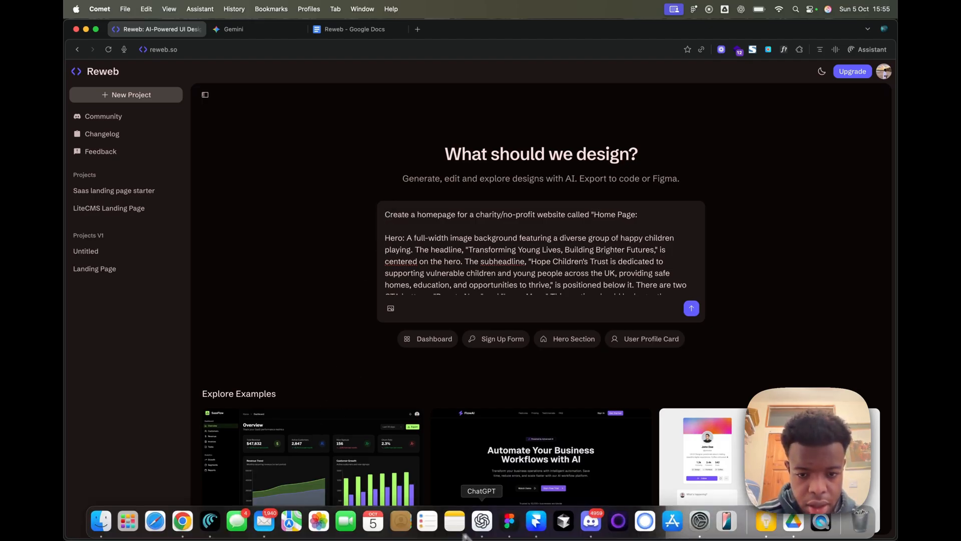
pyautogui.click(509, 521)
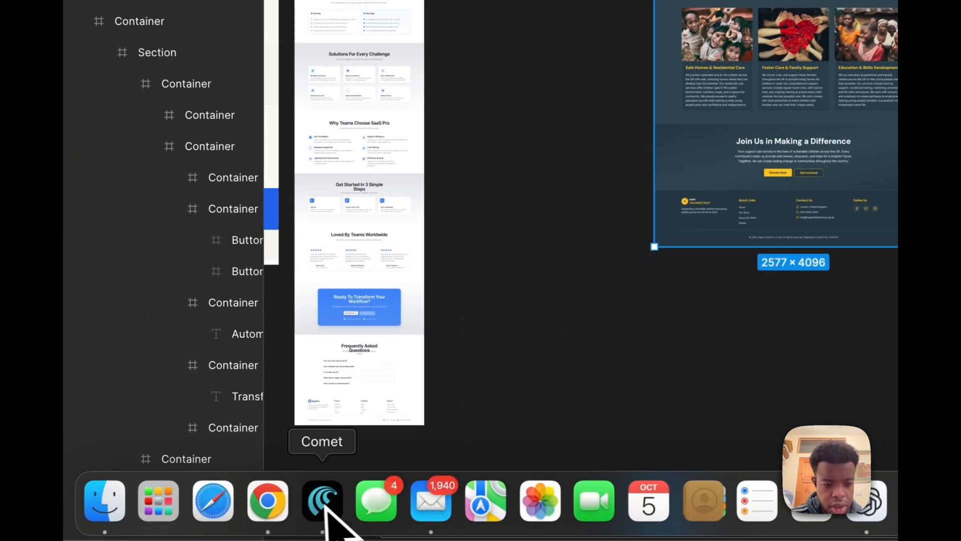
pyautogui.click(321, 501)
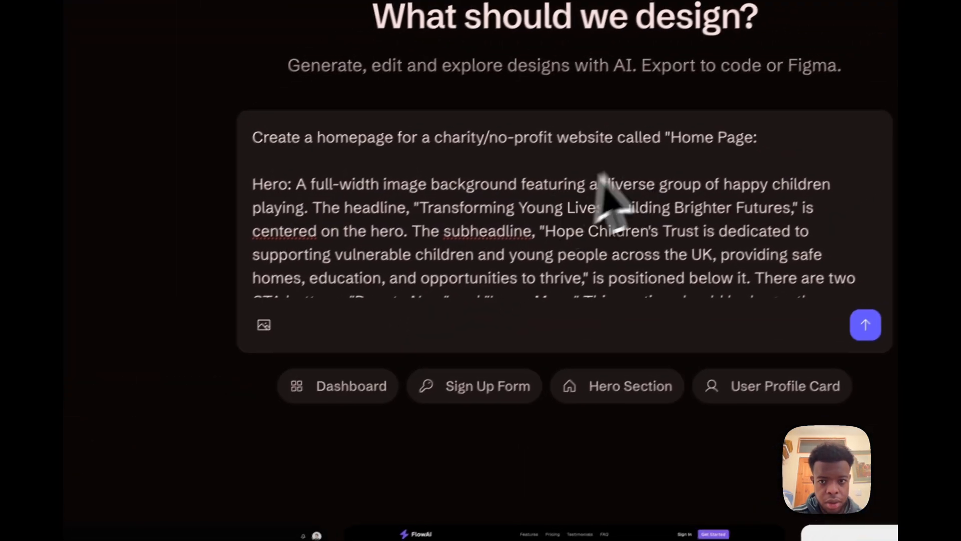
pyautogui.click(670, 142)
pyautogui.write('Hope C')
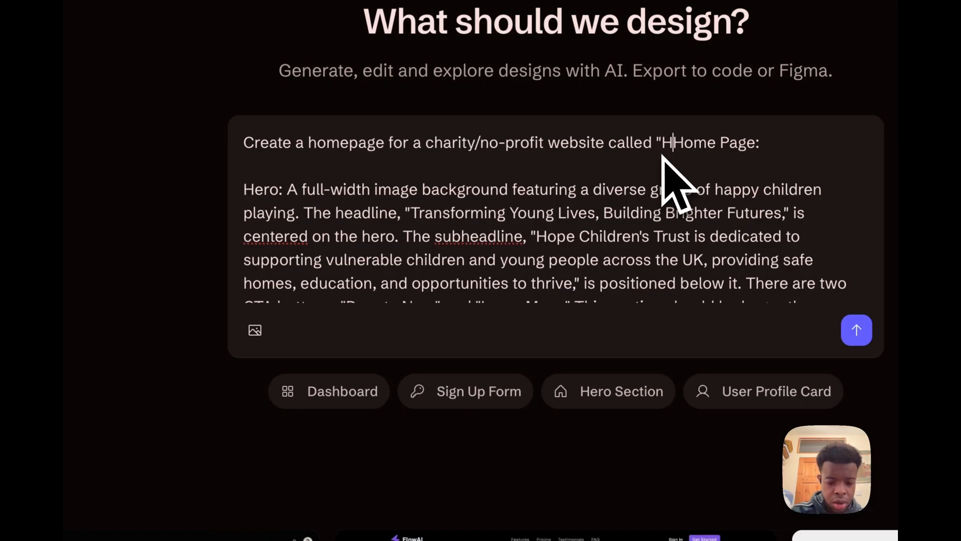
pyautogui.write("hildren's ")
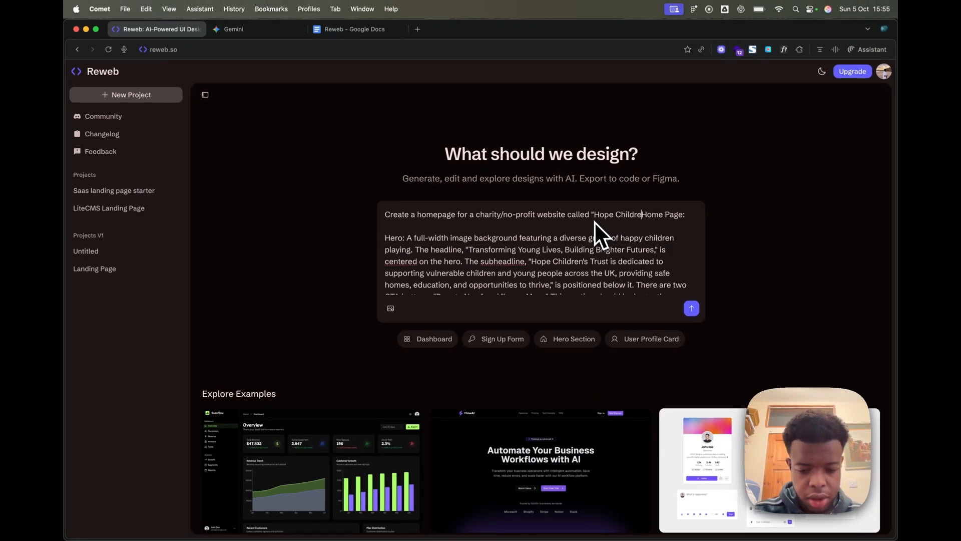
pyautogui.write('Tr')
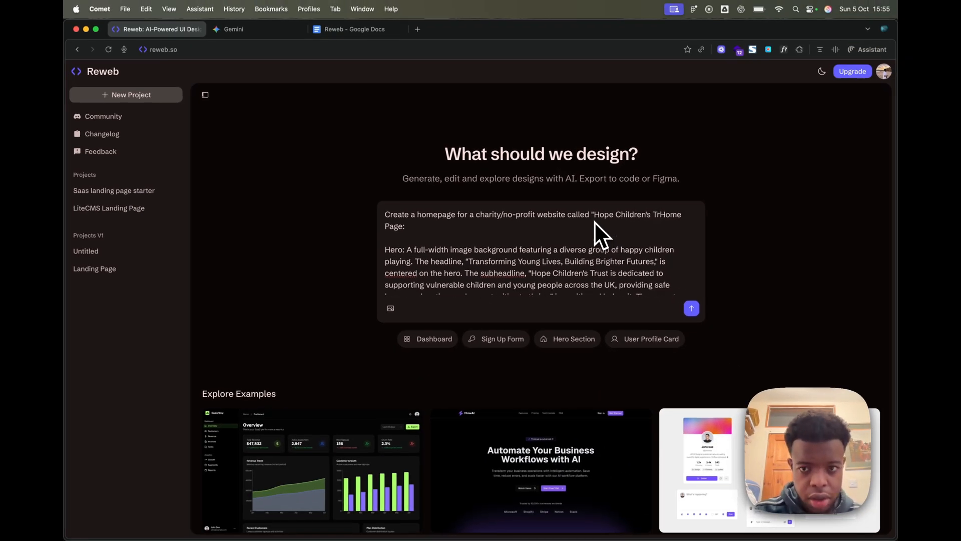
pyautogui.write('ust"')
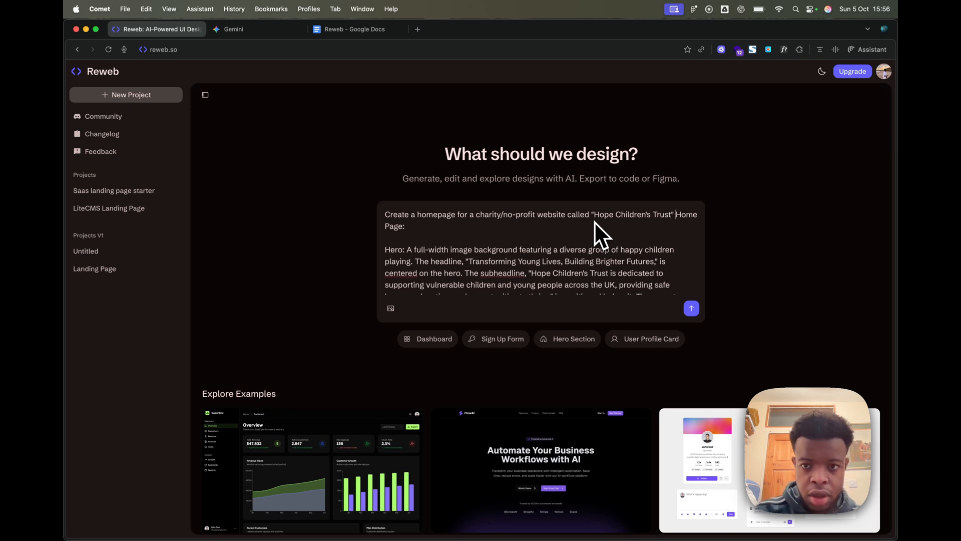
pyautogui.press('Return')
pyautogui.press('Return')
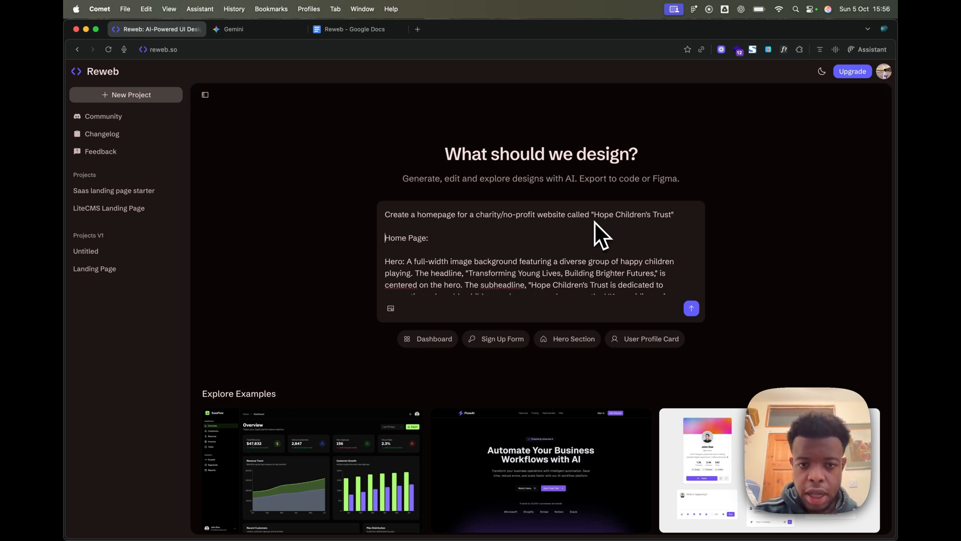
pyautogui.press('super+Return')
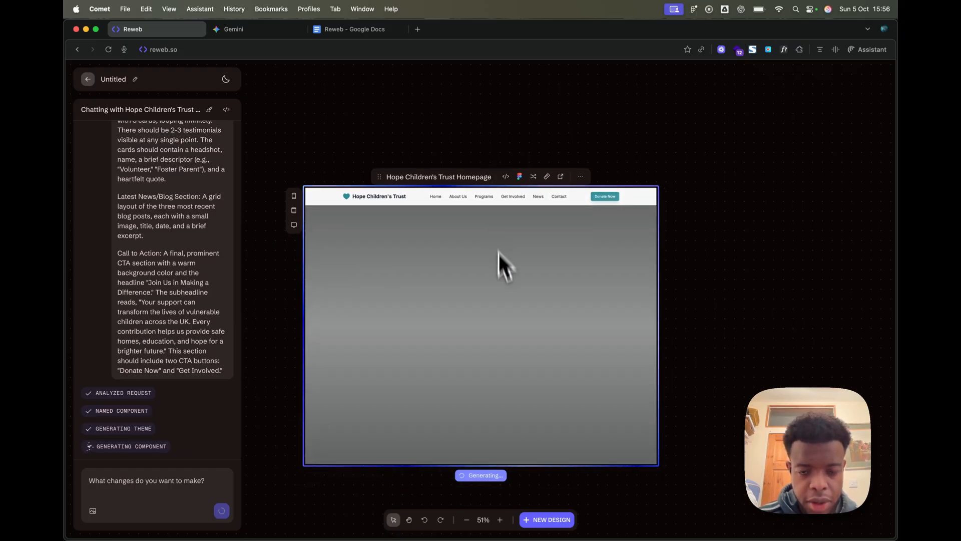
# Examine the homepage being generated, from the hero and statistics through the Our Mission and Our Core Programs sections.
pyautogui.scroll(-2, 549, 311)
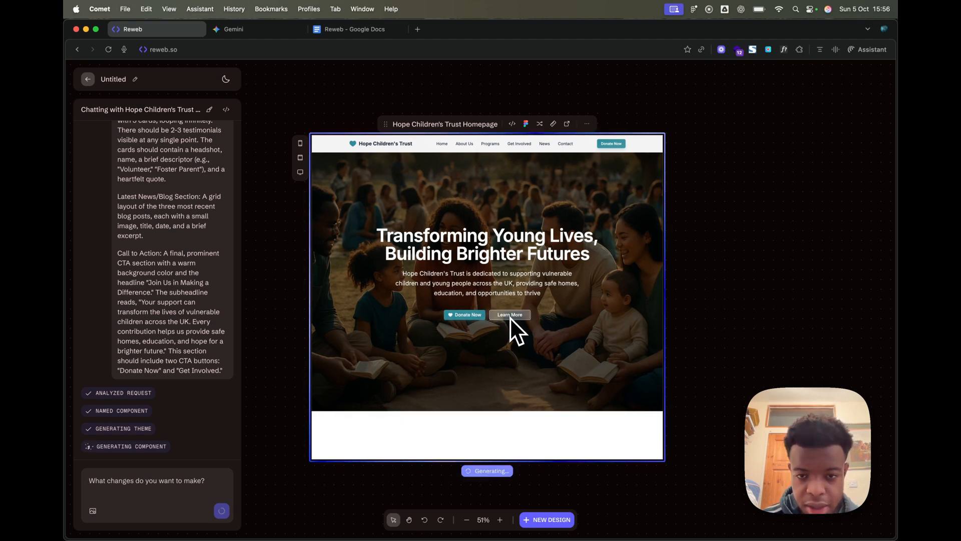
pyautogui.scroll(-5, 500, 387)
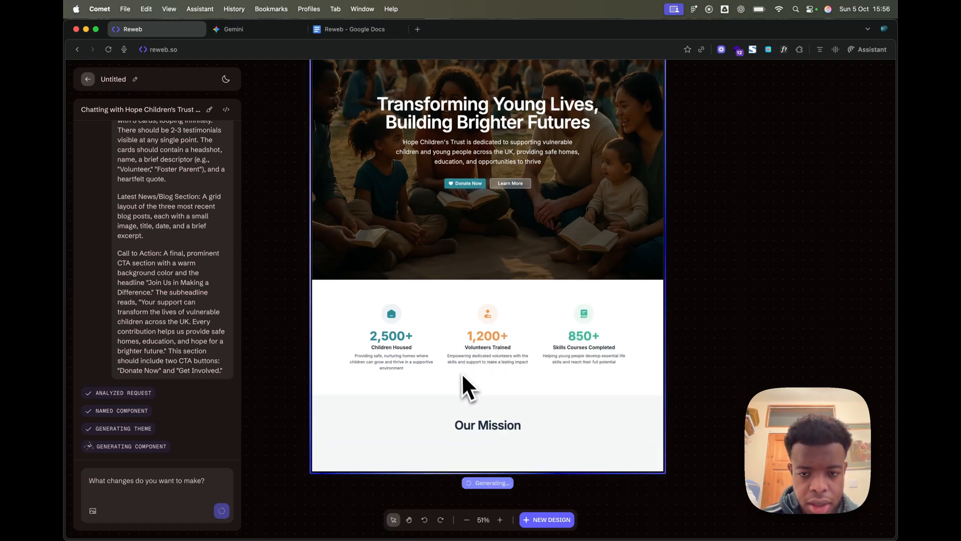
pyautogui.scroll(-2, 537, 322)
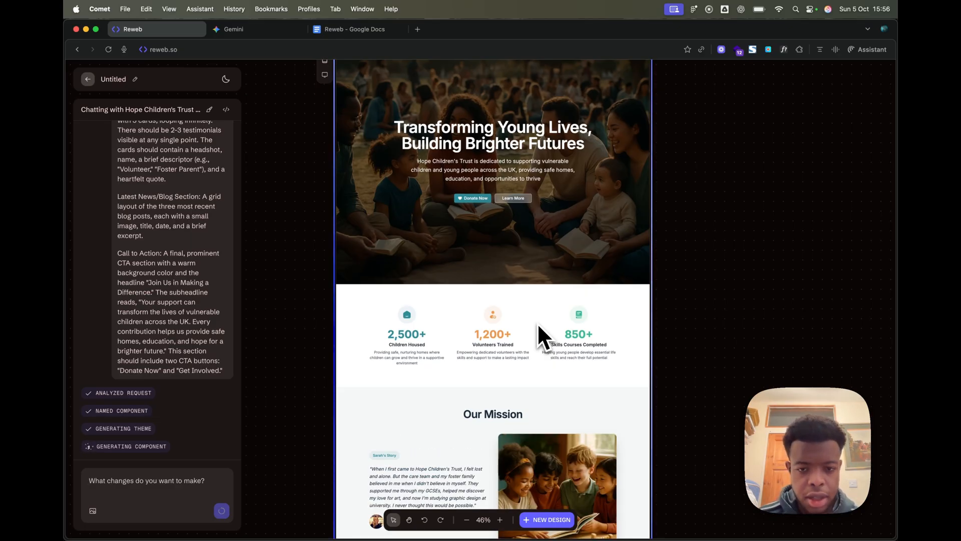
pyautogui.scroll(-10, 455, 388)
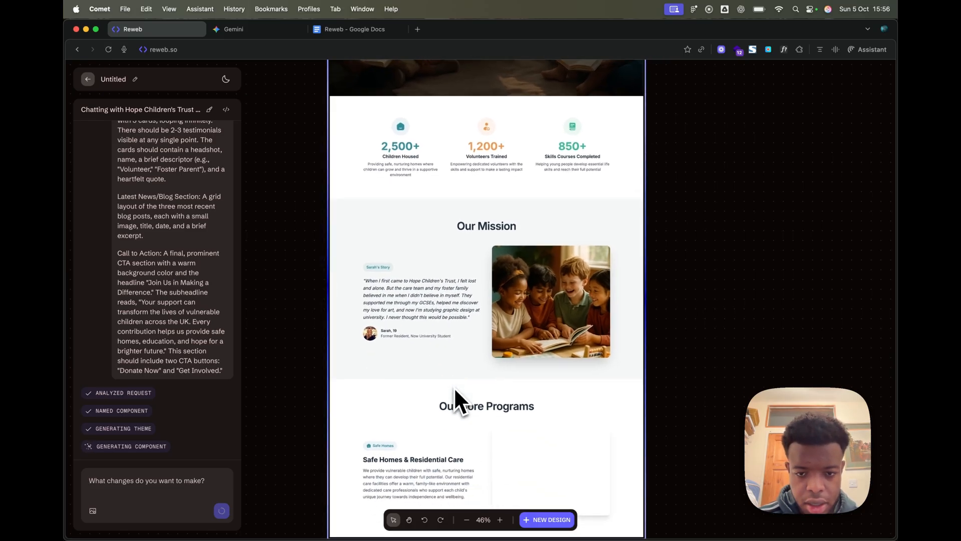
pyautogui.scroll(-5, 484, 417)
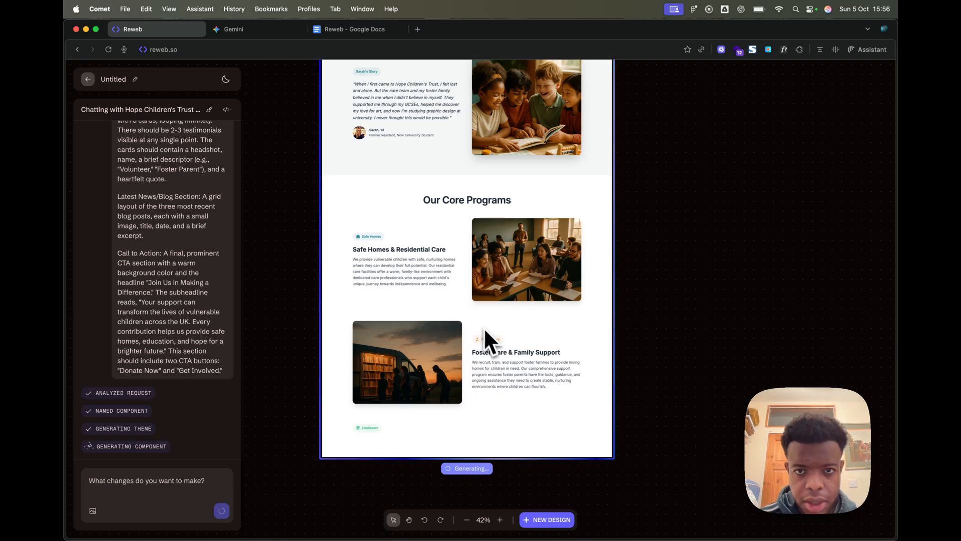
pyautogui.scroll(2, 516, 197)
pyautogui.scroll(1, 514, 192)
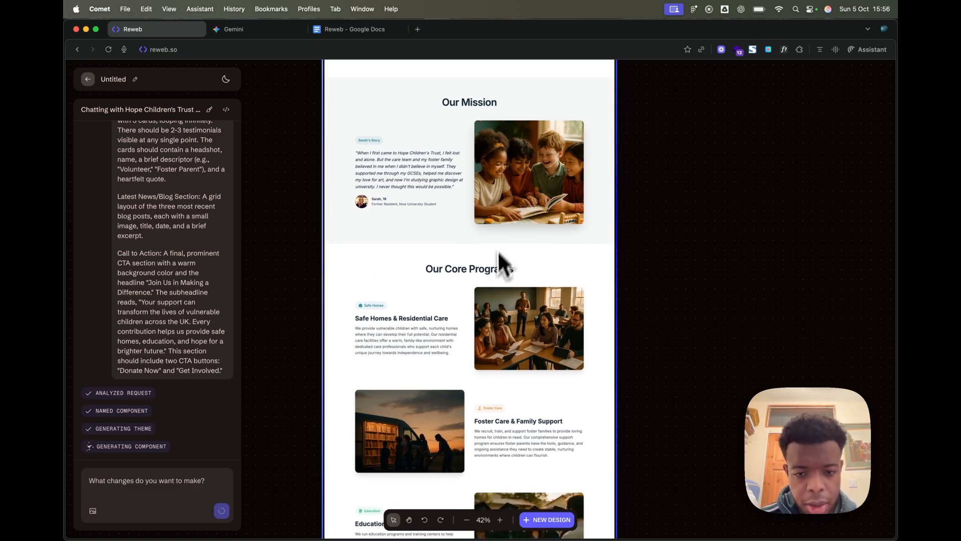
# Examine the generated homepage from Our Core Programs through What People Say, Latest News and the call to action, and back to the hero.
pyautogui.scroll(-3, 506, 333)
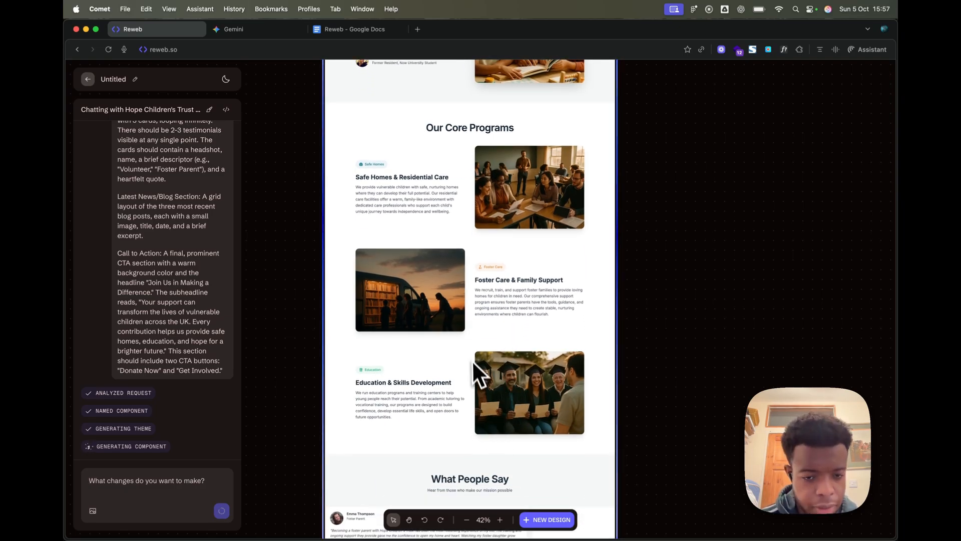
pyautogui.scroll(-3, 474, 343)
pyautogui.scroll(-2, 473, 342)
pyautogui.scroll(6, 473, 346)
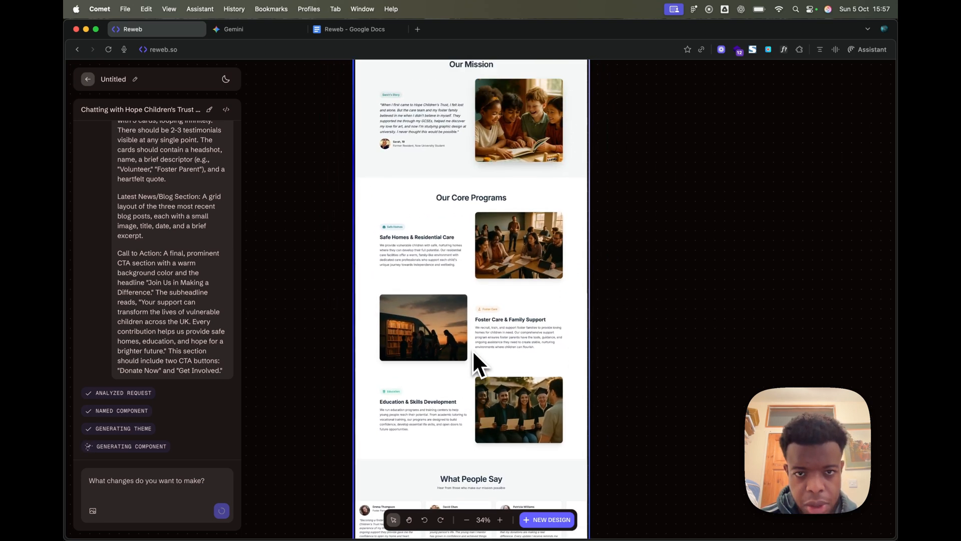
pyautogui.scroll(5, 464, 183)
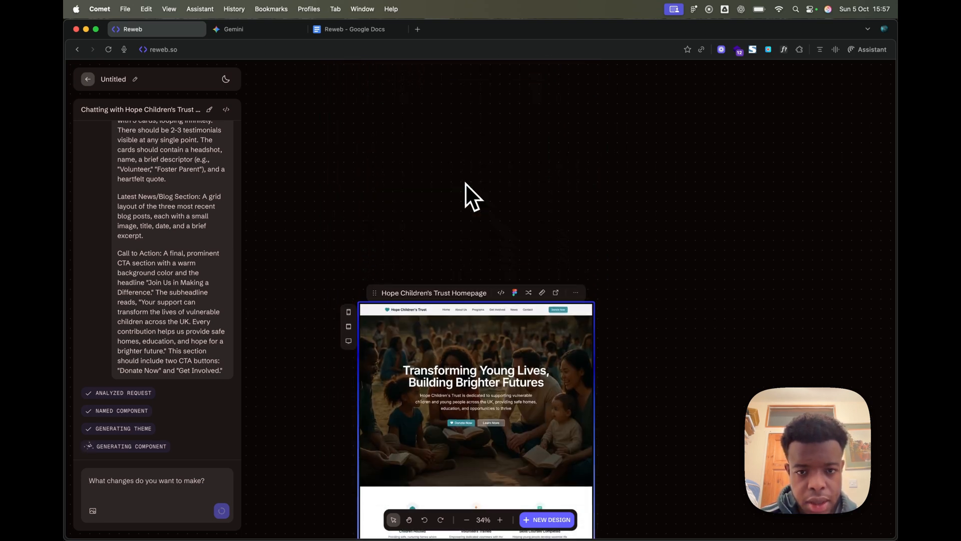
pyautogui.scroll(-10, 456, 345)
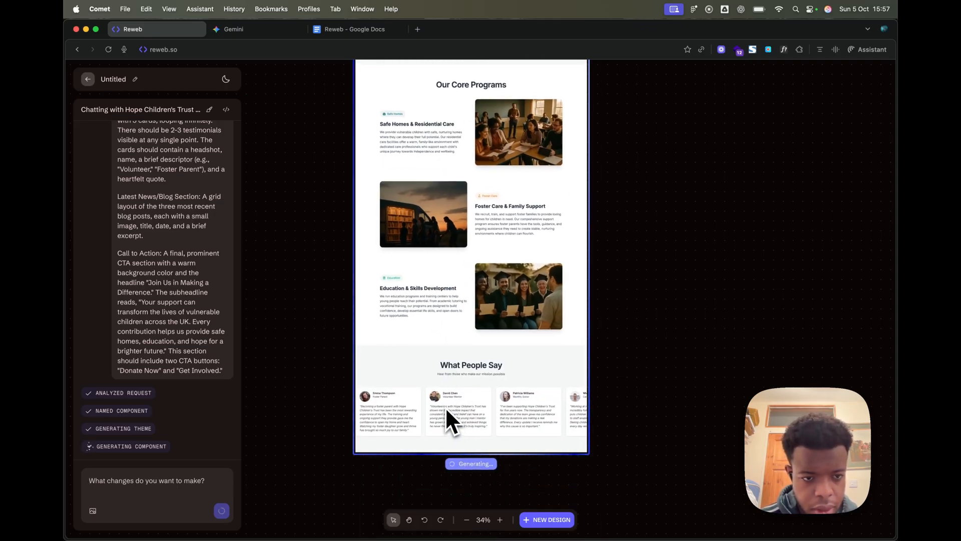
pyautogui.scroll(1, 444, 407)
pyautogui.scroll(3, 206, 335)
pyautogui.scroll(-3, 206, 334)
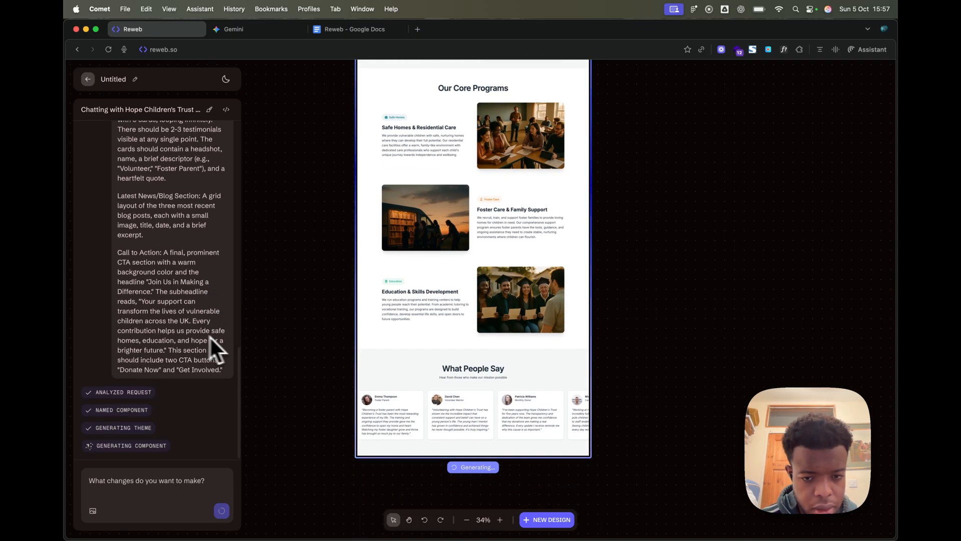
pyautogui.scroll(-3, 414, 454)
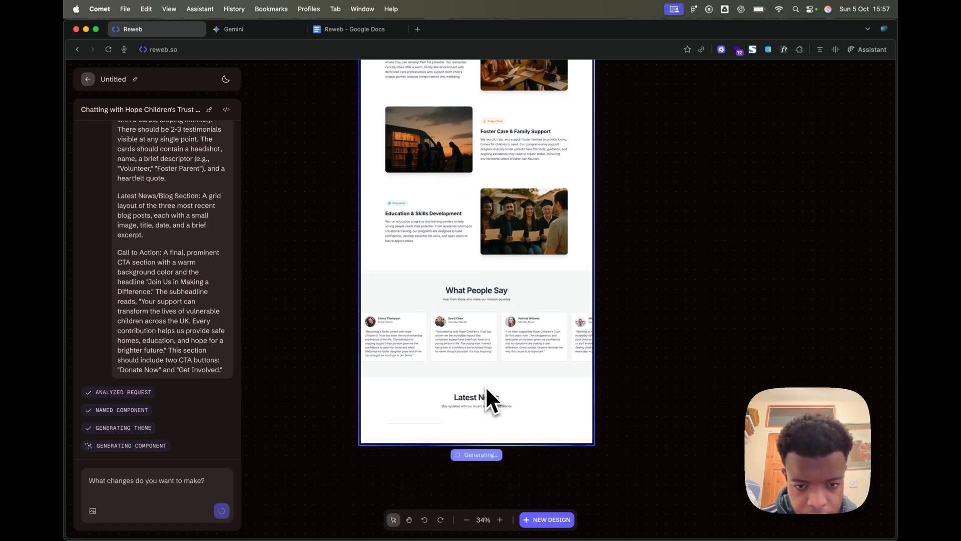
pyautogui.scroll(-2, 470, 422)
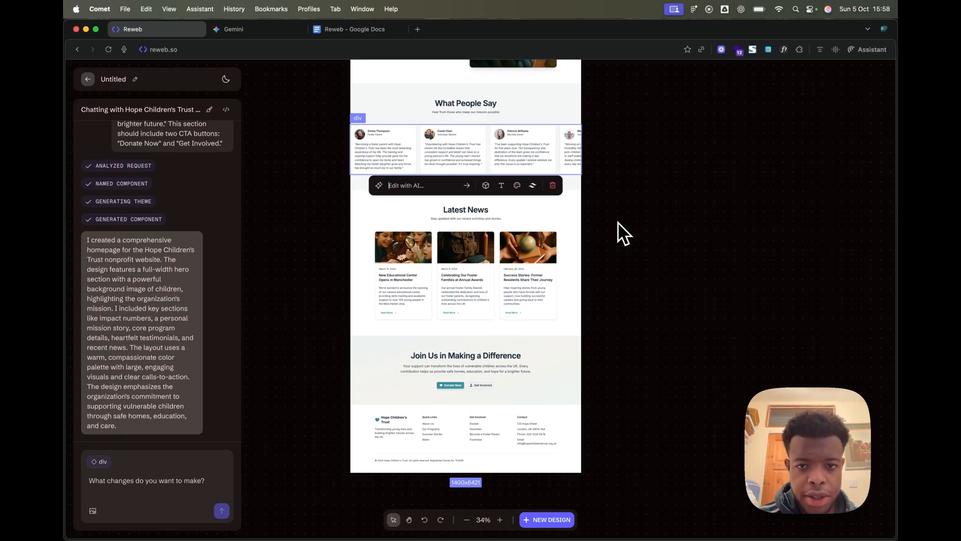
pyautogui.scroll(3, 506, 264)
pyautogui.scroll(6, 503, 265)
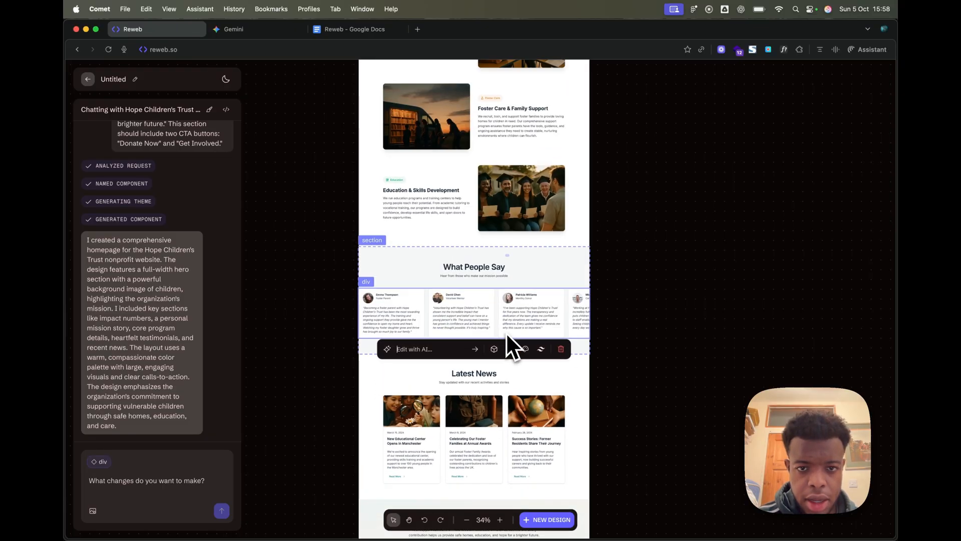
pyautogui.click(632, 222)
pyautogui.scroll(10, 503, 192)
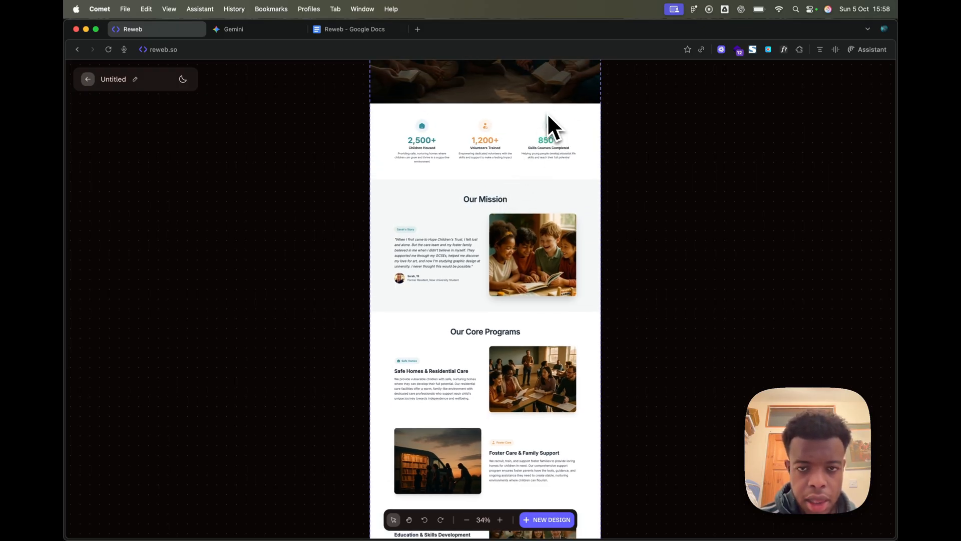
pyautogui.scroll(8, 547, 114)
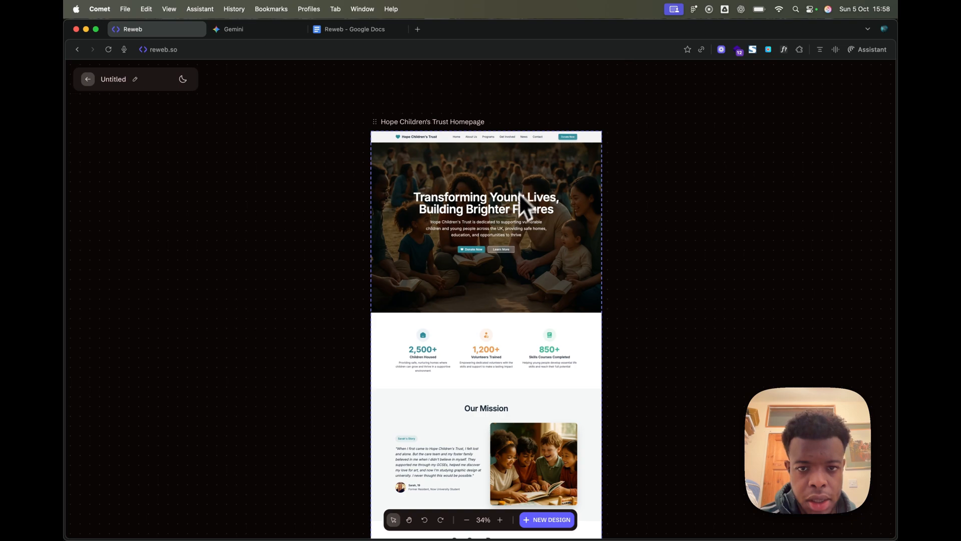
# Ask the AI to "increase the top and bottom padding of the buttons all teh buttons", with the hero's Donate Now button selected.
pyautogui.scroll(10, 494, 237)
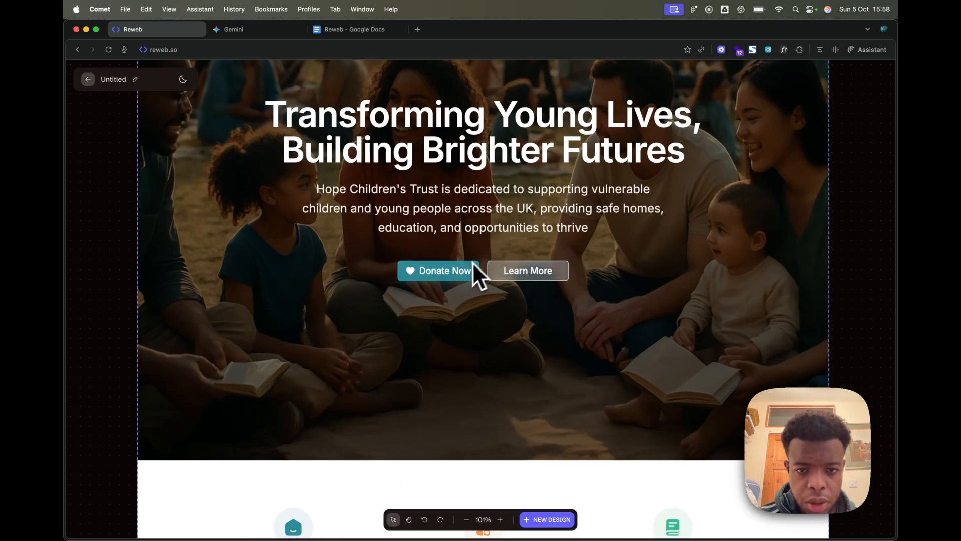
pyautogui.doubleClick(446, 271)
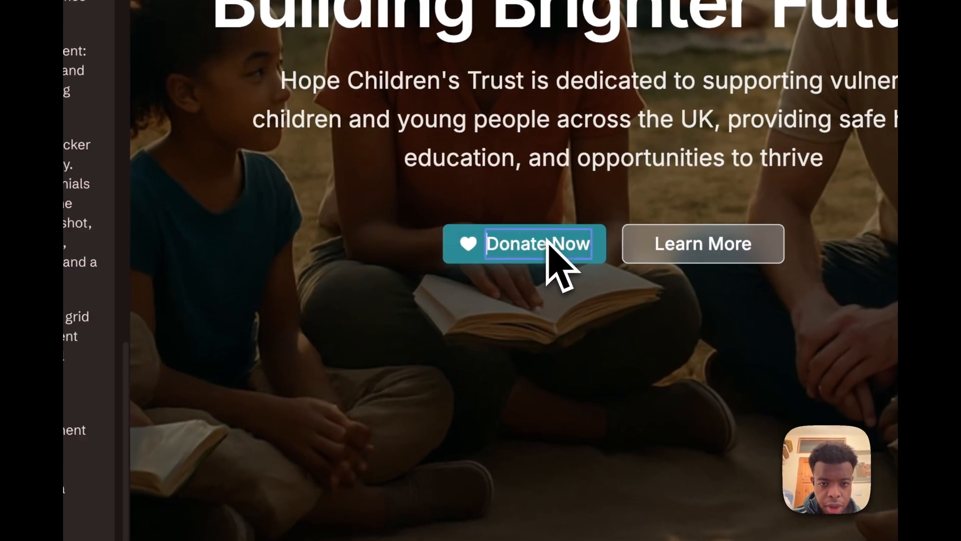
pyautogui.click(461, 261)
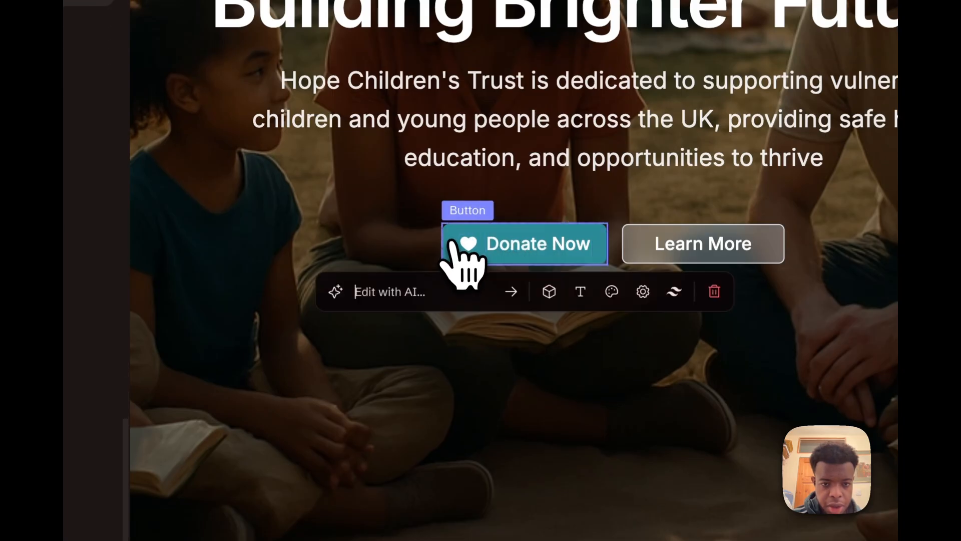
pyautogui.click(418, 300)
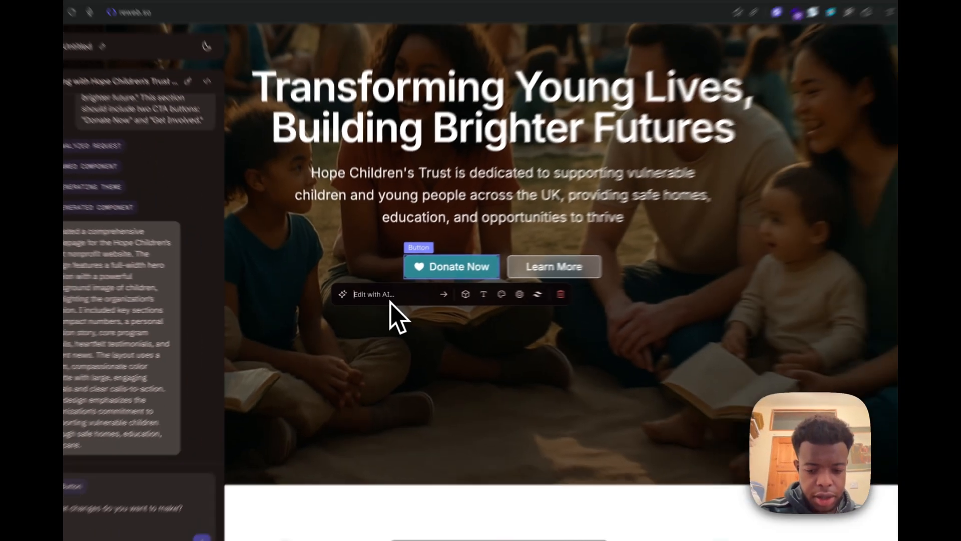
pyautogui.write('increase')
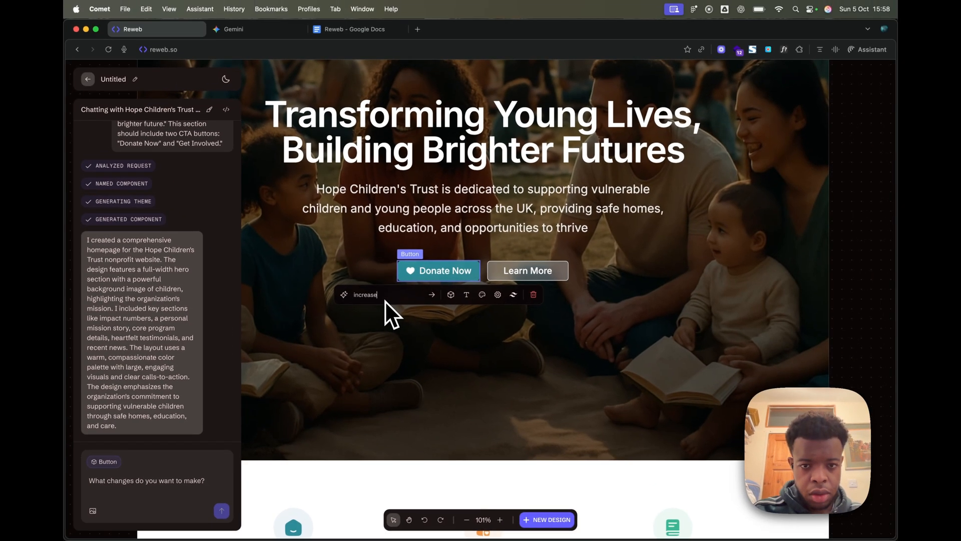
pyautogui.write(' the top and bottom pa')
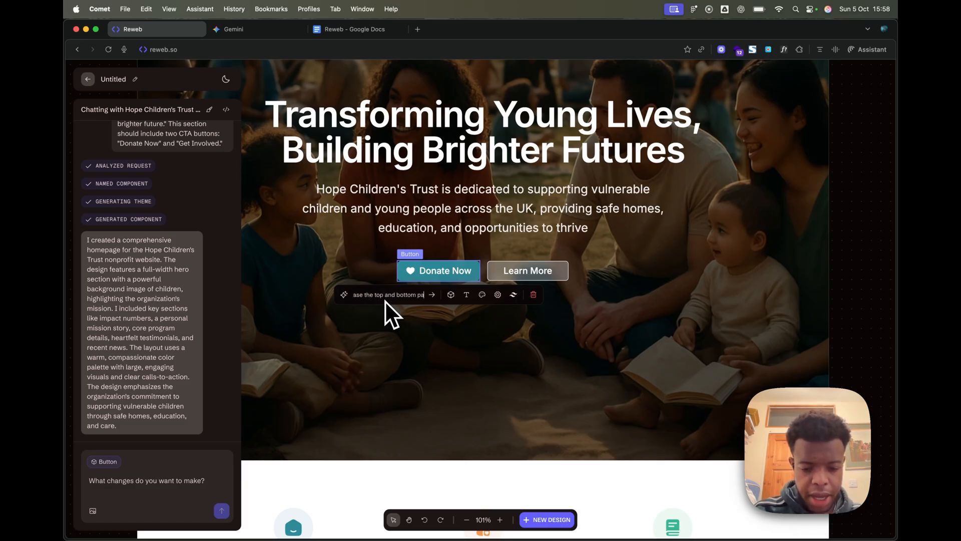
pyautogui.write('dding of the b')
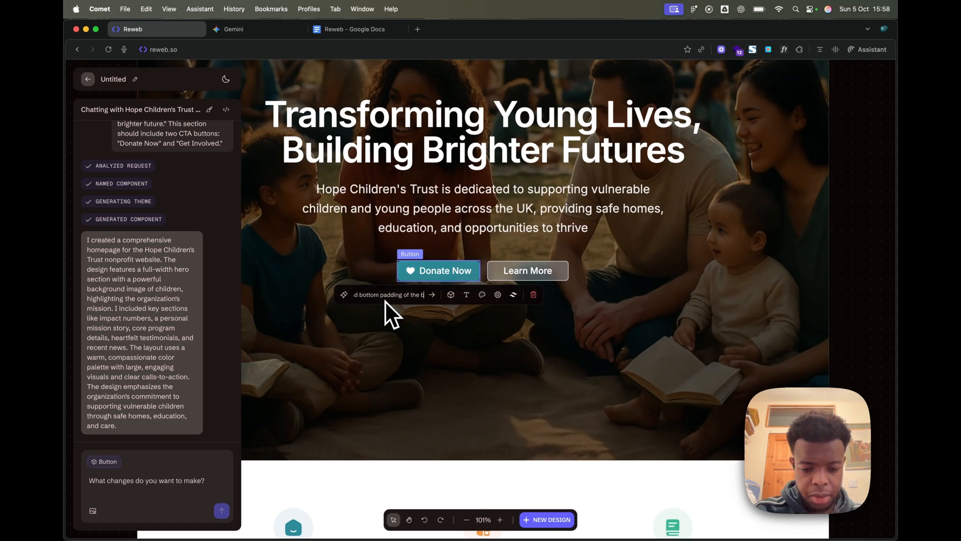
pyautogui.write('uttons all teh buttons')
pyautogui.press('Return')
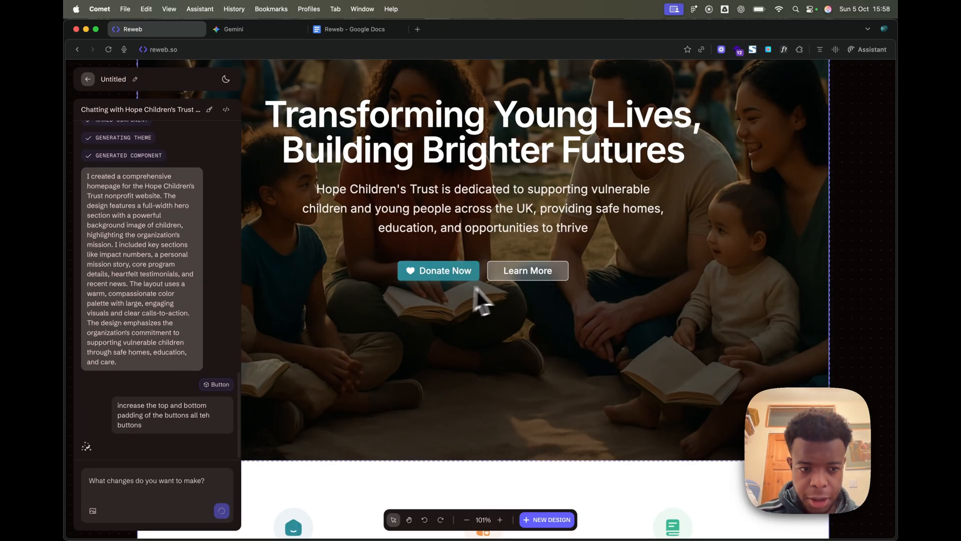
# Set the top and bottom padding of the hero's Donate Now button to 22.
pyautogui.scroll(-5, 468, 339)
pyautogui.scroll(-2, 461, 338)
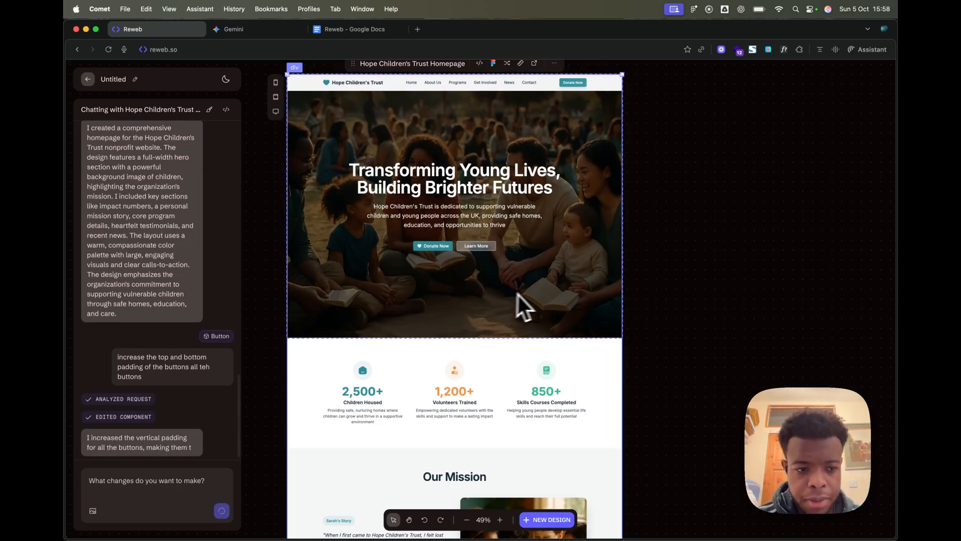
pyautogui.scroll(-2, 533, 290)
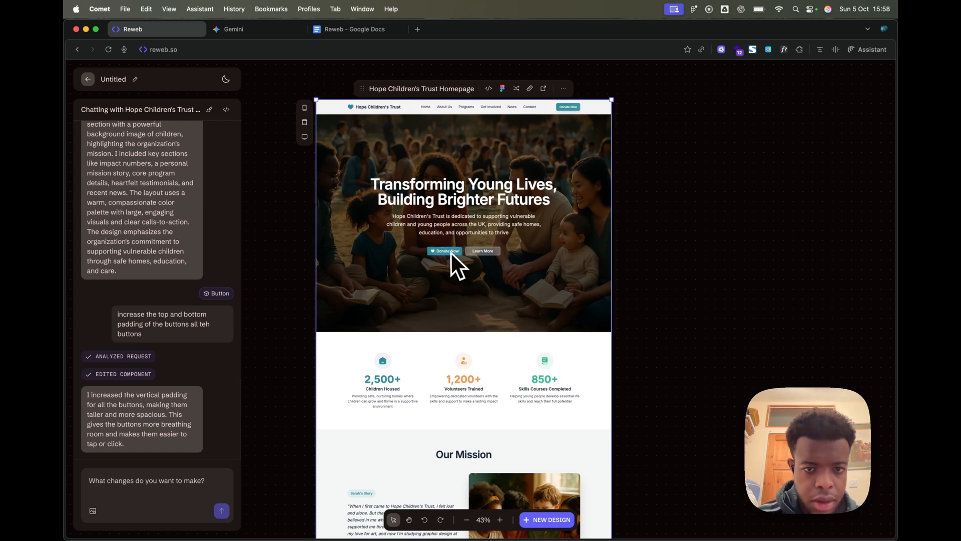
pyautogui.scroll(5, 450, 250)
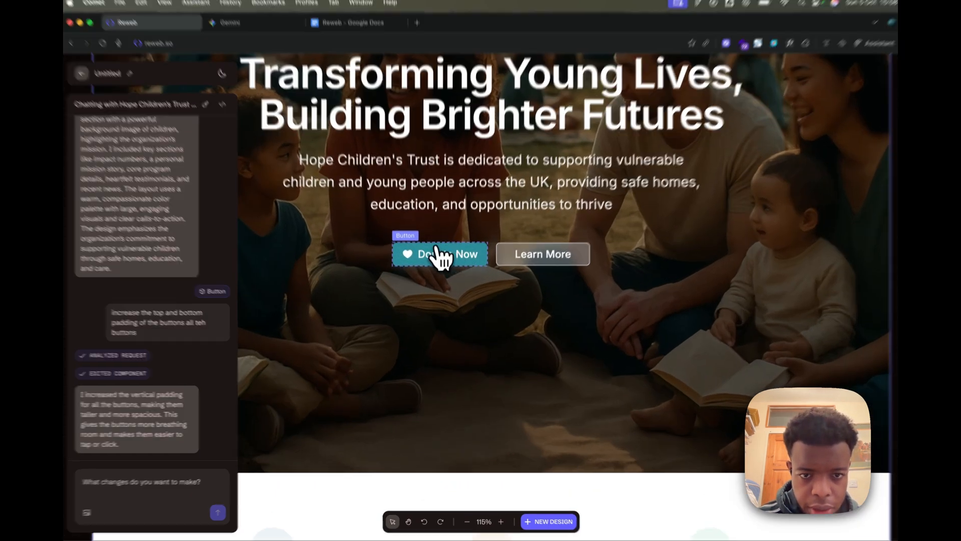
pyautogui.click(450, 253)
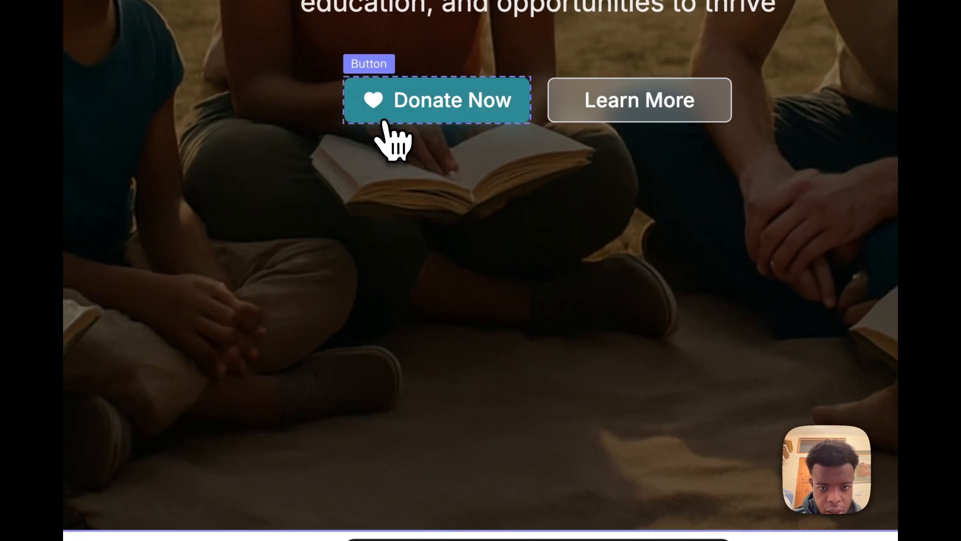
pyautogui.click(385, 118)
pyautogui.click(462, 152)
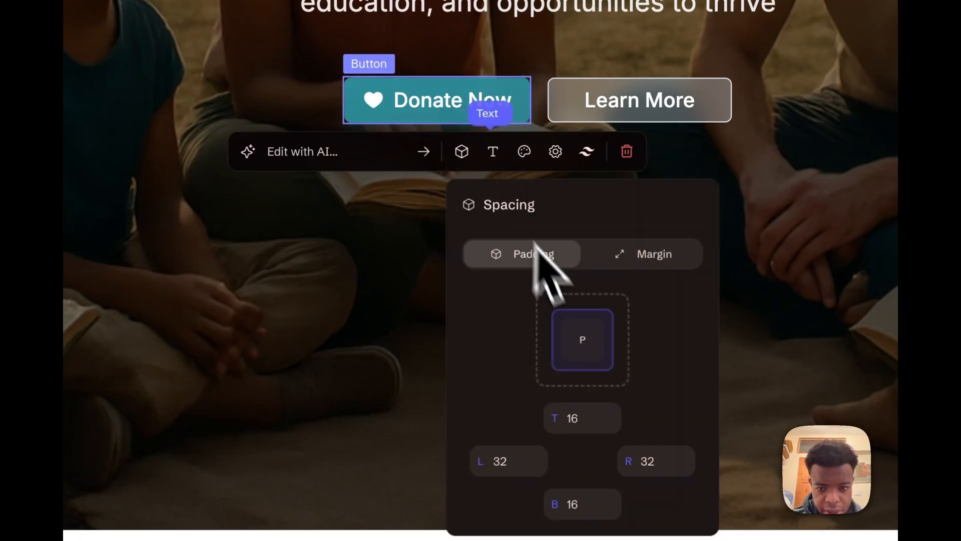
pyautogui.click(578, 410)
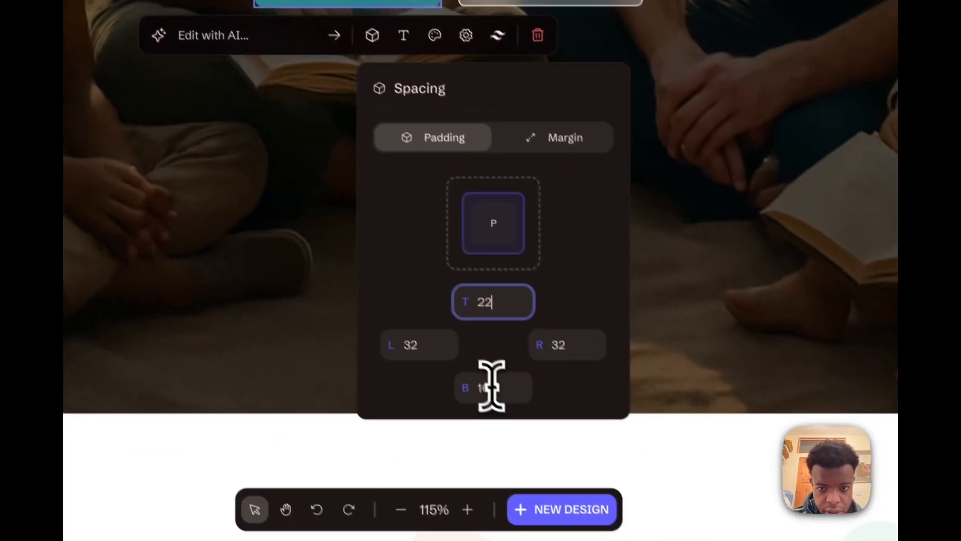
pyautogui.click(581, 503)
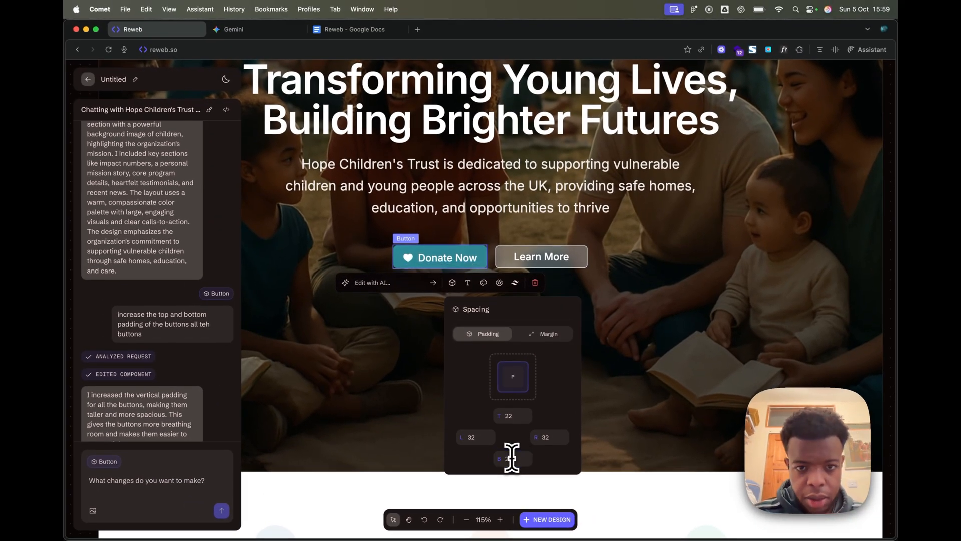
pyautogui.press('Return')
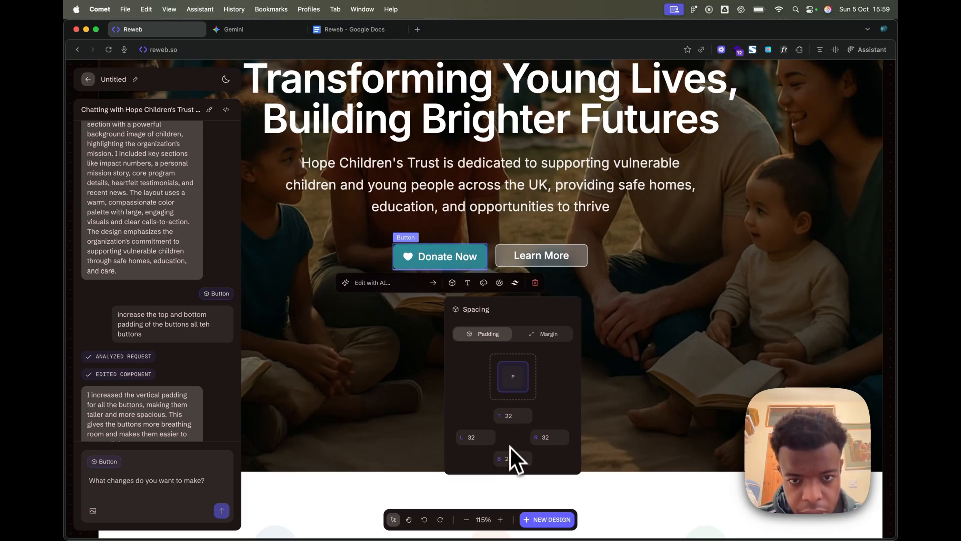
# Set the left and right padding of the Donate Now button to 36.
pyautogui.click(481, 441)
pyautogui.press('Up')
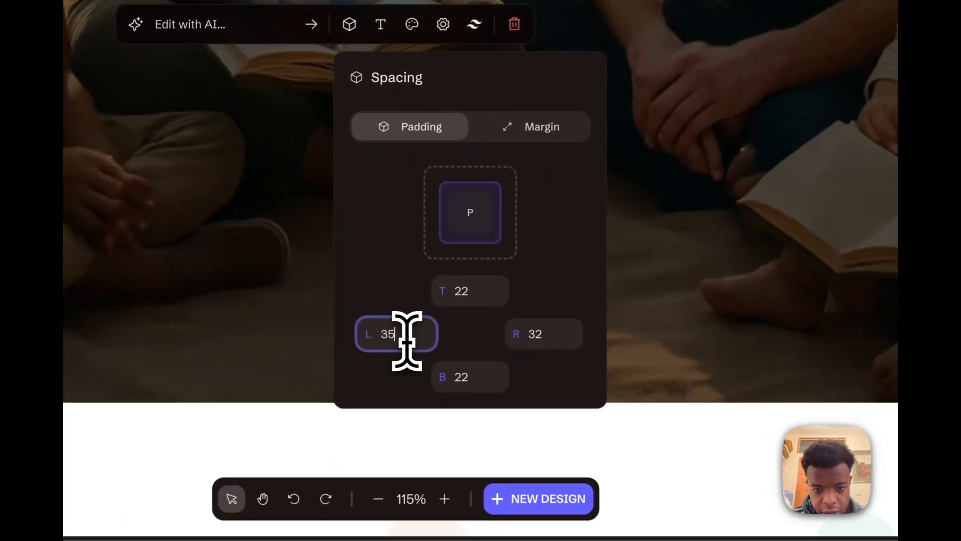
pyautogui.click(554, 336)
pyautogui.press('BackSpace')
pyautogui.press('BackSpace')
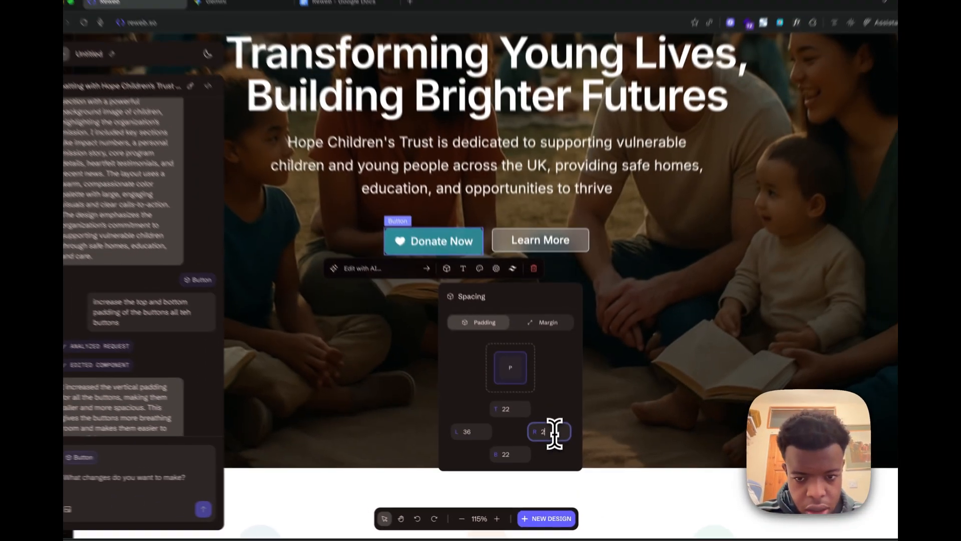
pyautogui.write('36')
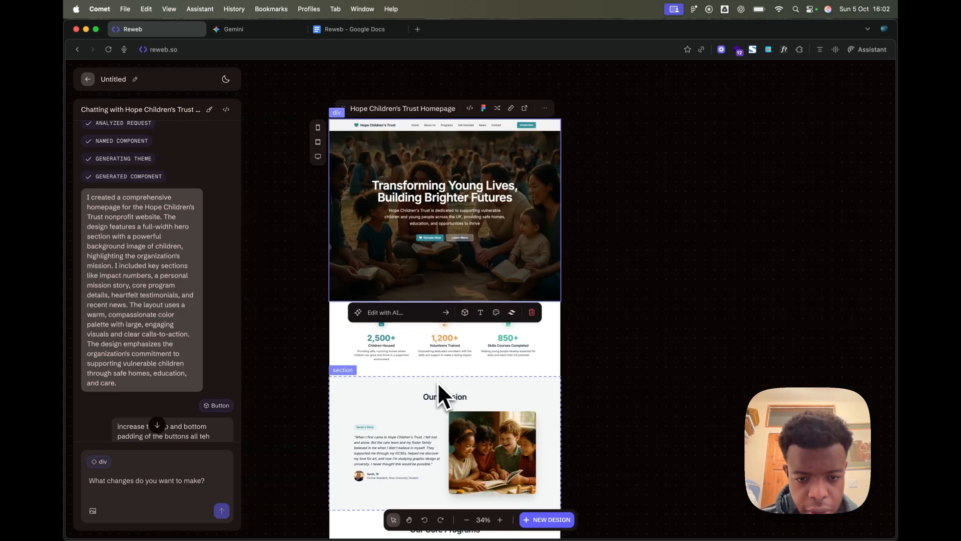
# Generate a related component from the Hope Children's Trust Homepage with the prompt "create an about us page".
pyautogui.scroll(-3, 438, 383)
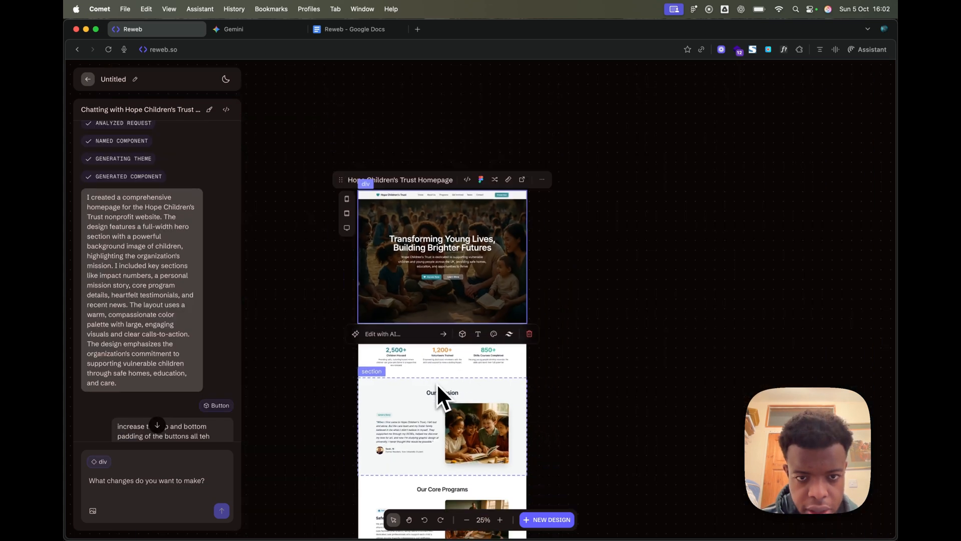
pyautogui.scroll(-5, 443, 371)
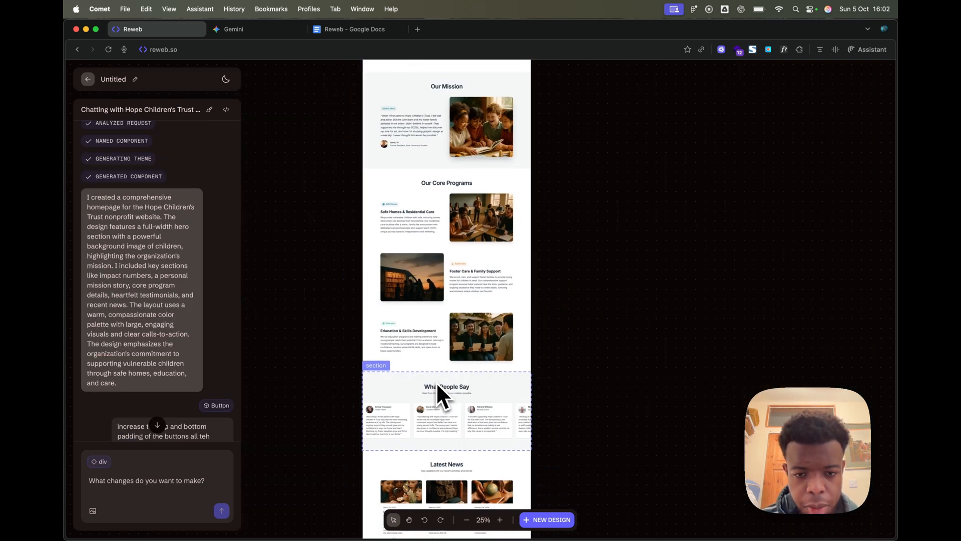
pyautogui.scroll(3, 549, 290)
pyautogui.scroll(3, 541, 311)
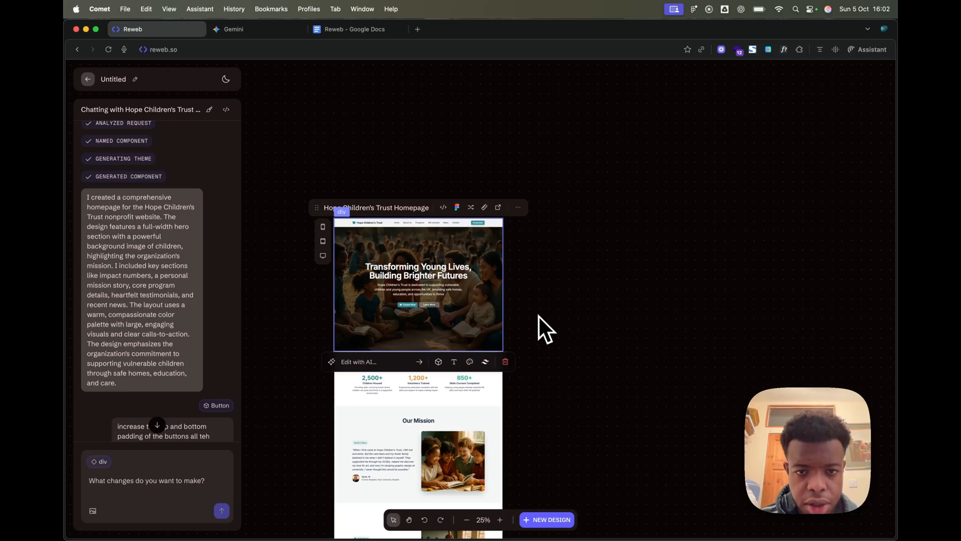
pyautogui.click(540, 312)
pyautogui.scroll(1, 425, 258)
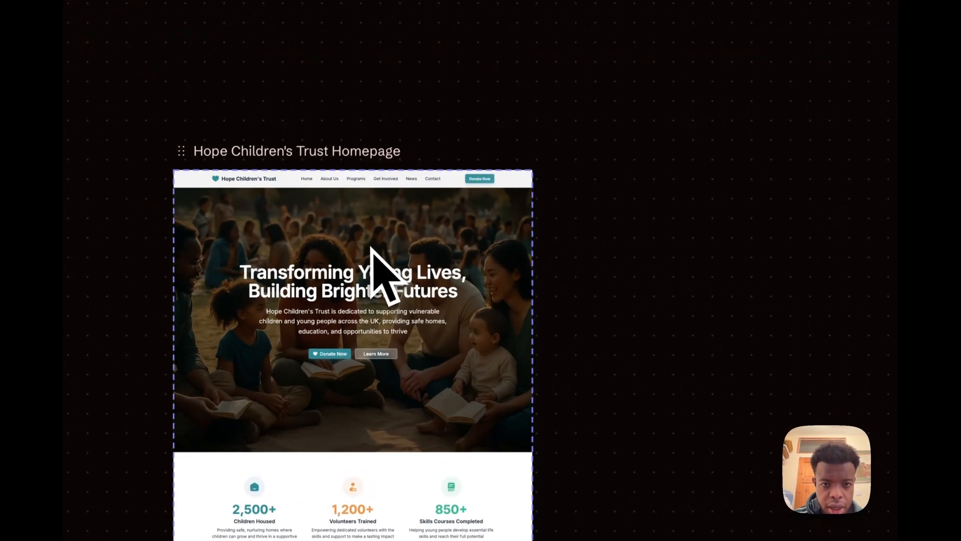
pyautogui.click(393, 176)
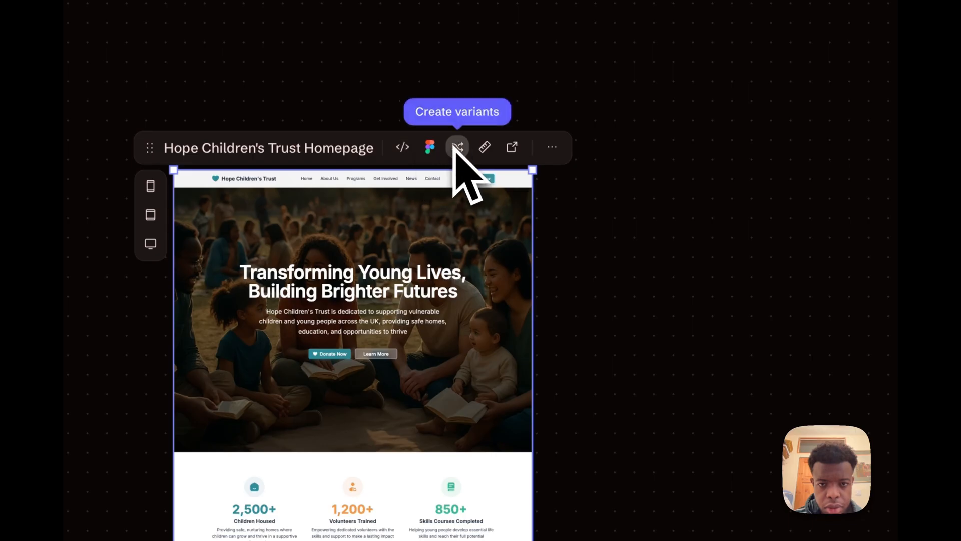
pyautogui.click(478, 150)
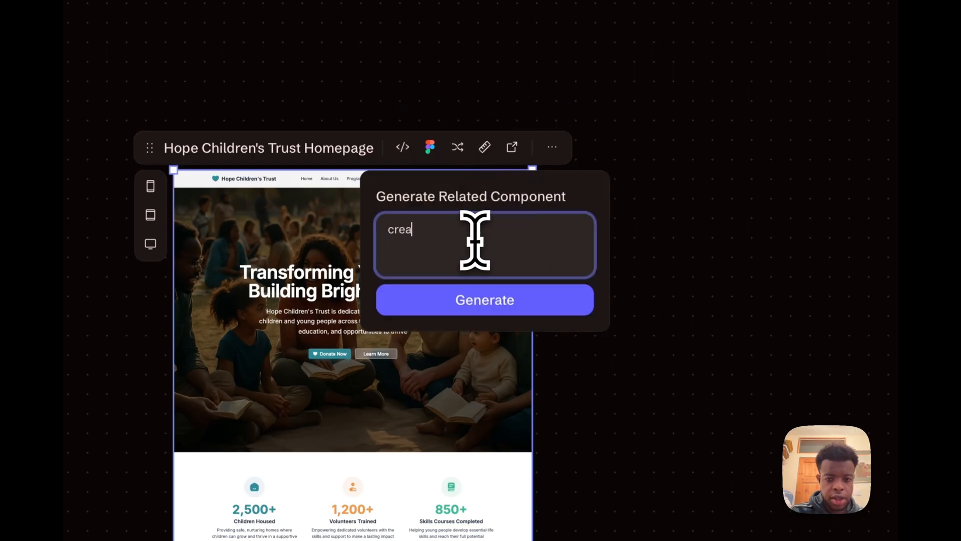
pyautogui.write('create an about us page')
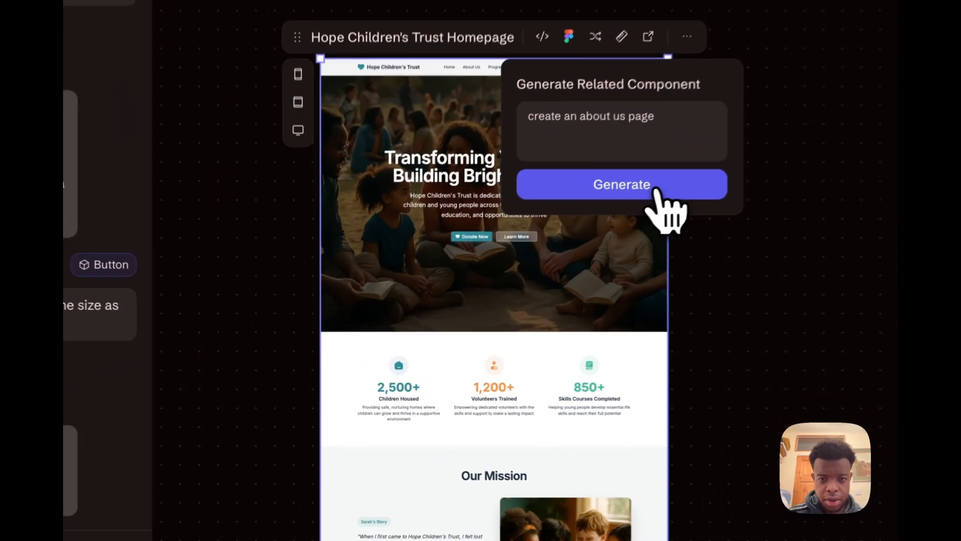
pyautogui.click(501, 281)
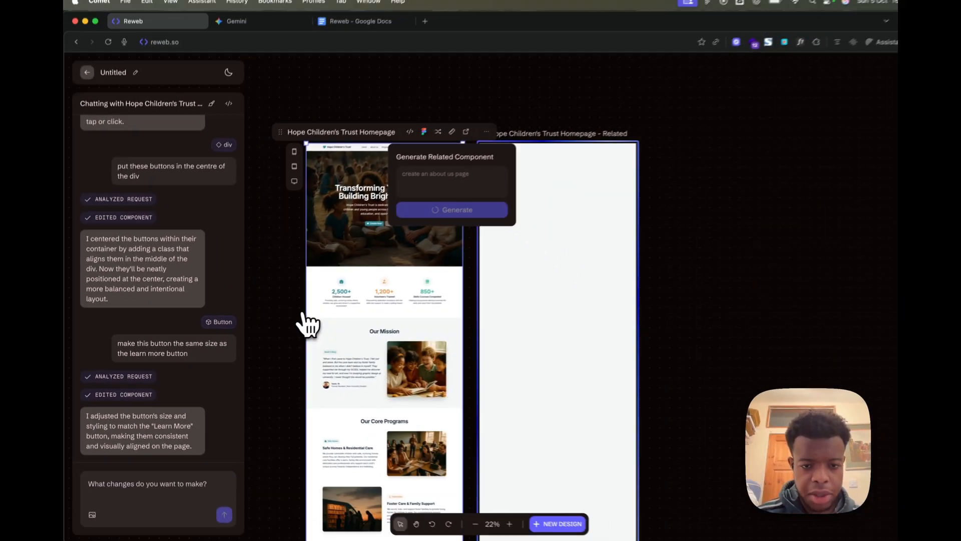
# Examine the generated About Us page from its hero through Our Story, leadership team, impact and partnerships to the call to action.
pyautogui.scroll(-2, 335, 261)
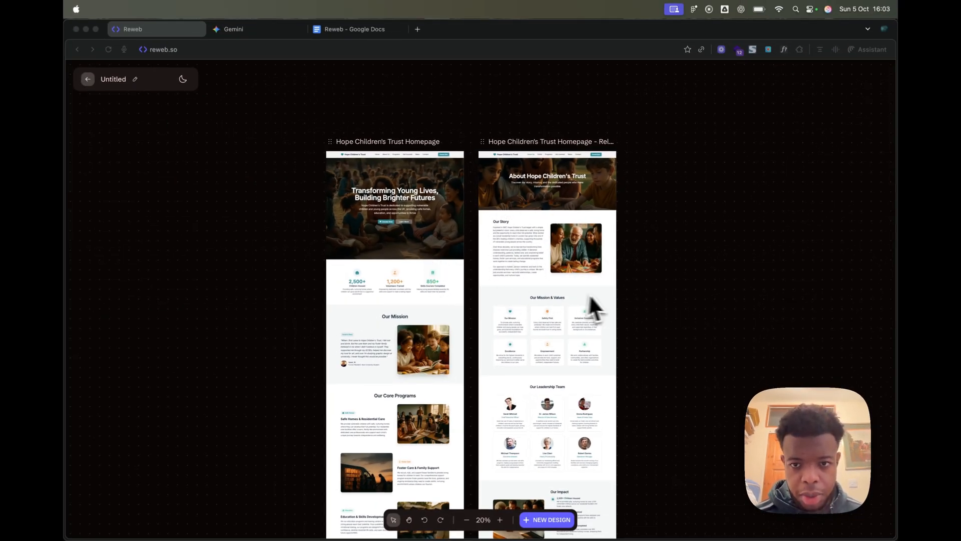
pyautogui.scroll(-3, 582, 299)
pyautogui.scroll(-3, 554, 304)
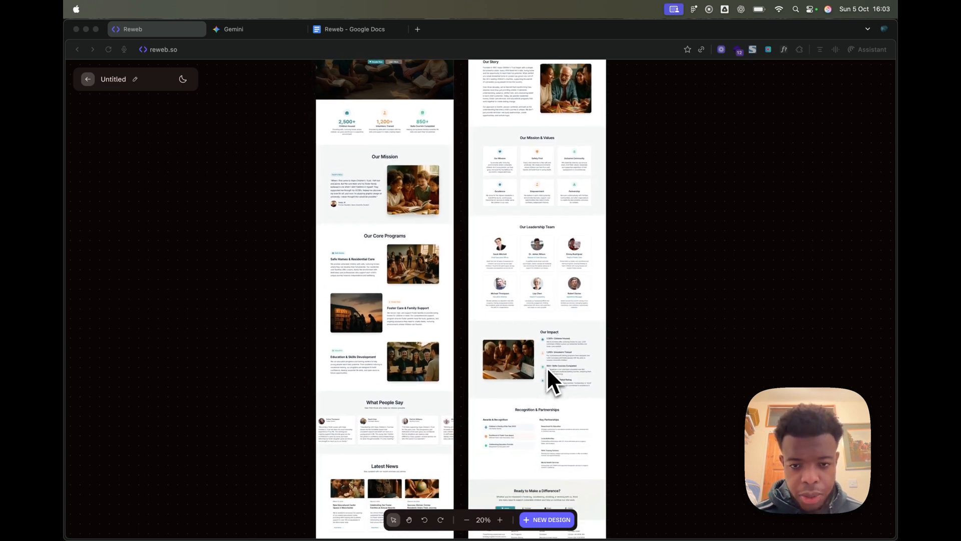
pyautogui.scroll(-3, 546, 367)
pyautogui.scroll(8, 554, 327)
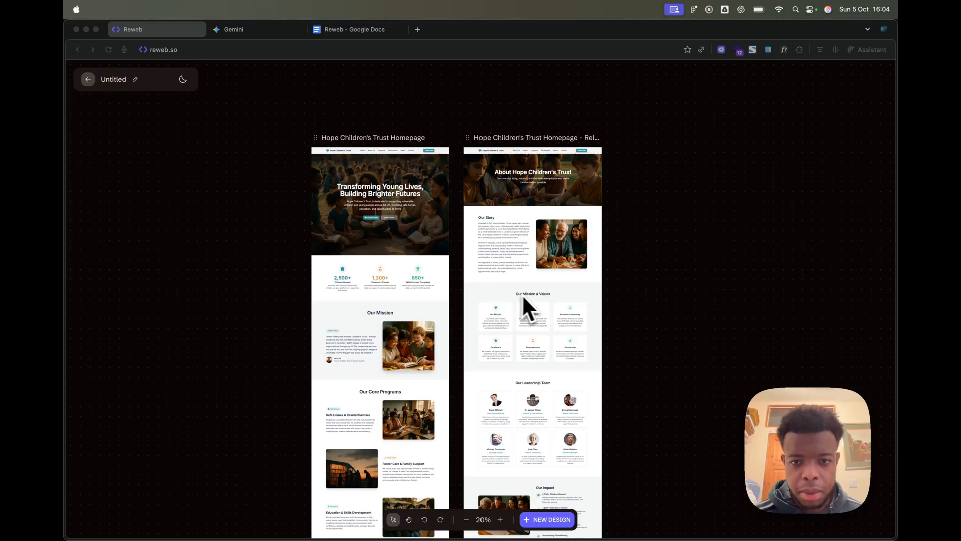
pyautogui.scroll(-3, 529, 355)
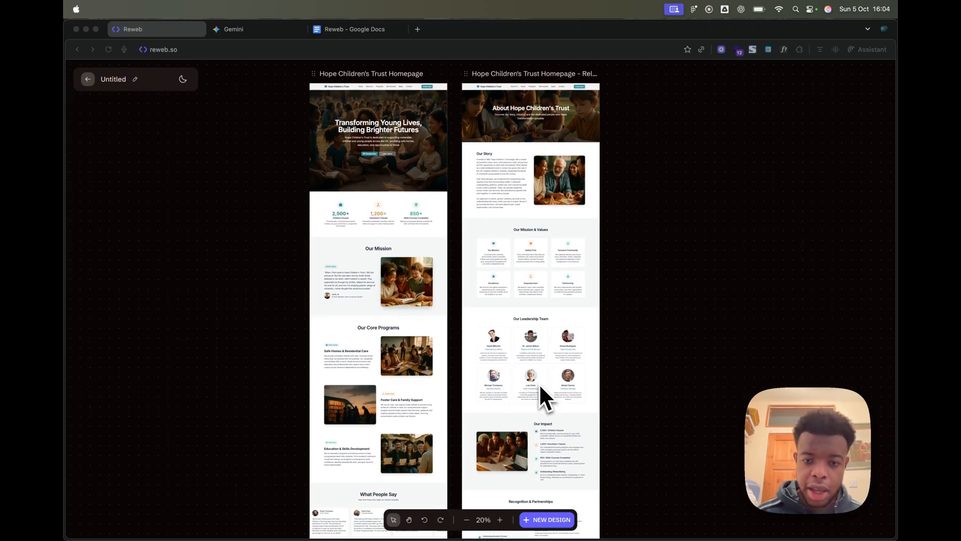
pyautogui.scroll(-4, 536, 400)
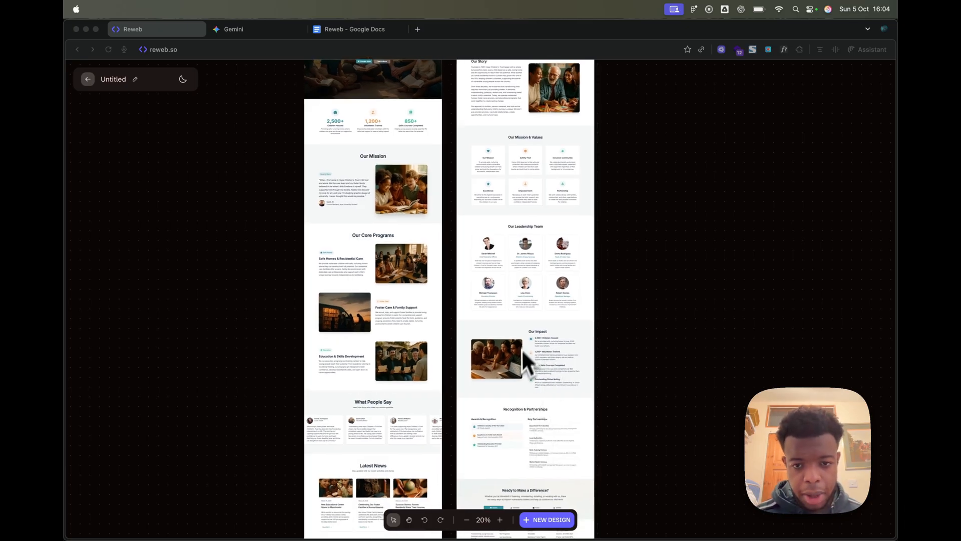
pyautogui.scroll(-4, 522, 392)
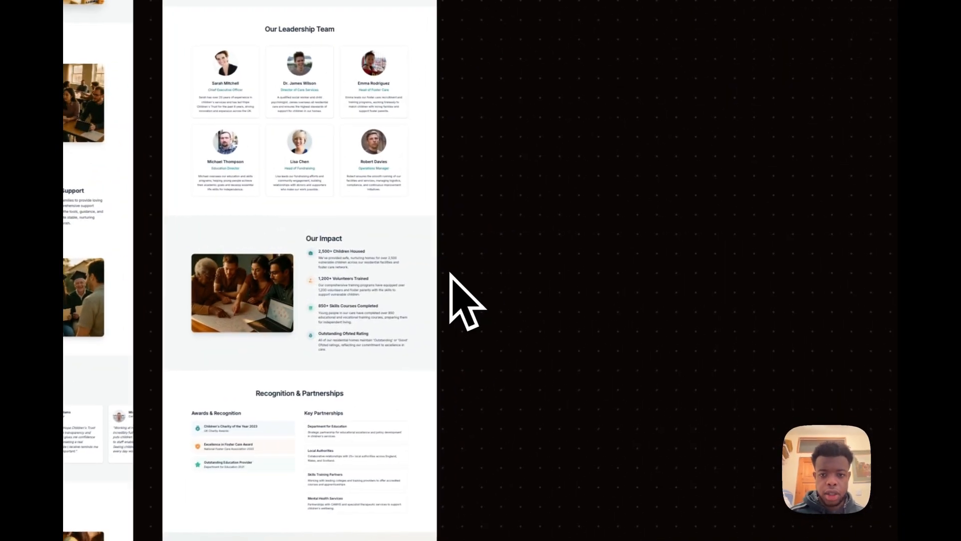
pyautogui.scroll(-3, 515, 270)
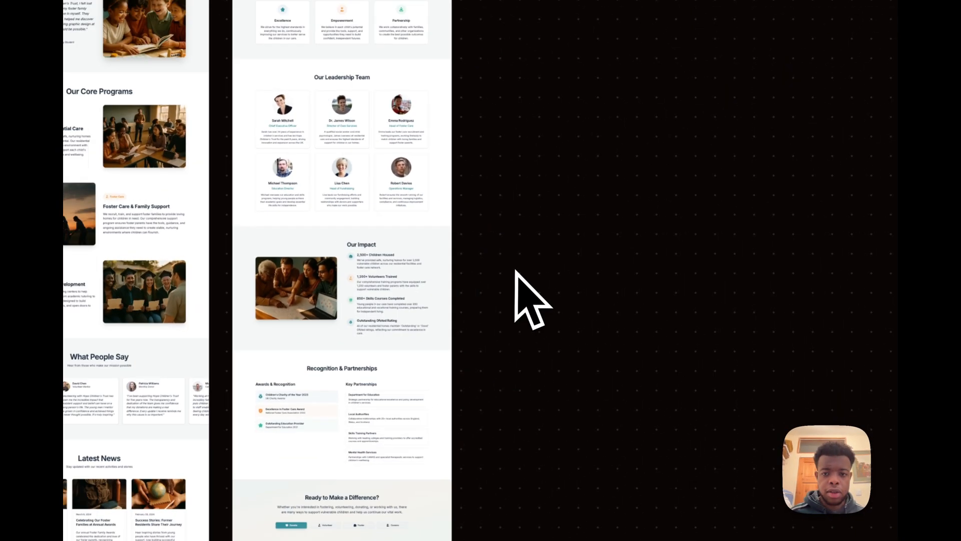
pyautogui.scroll(8, 515, 271)
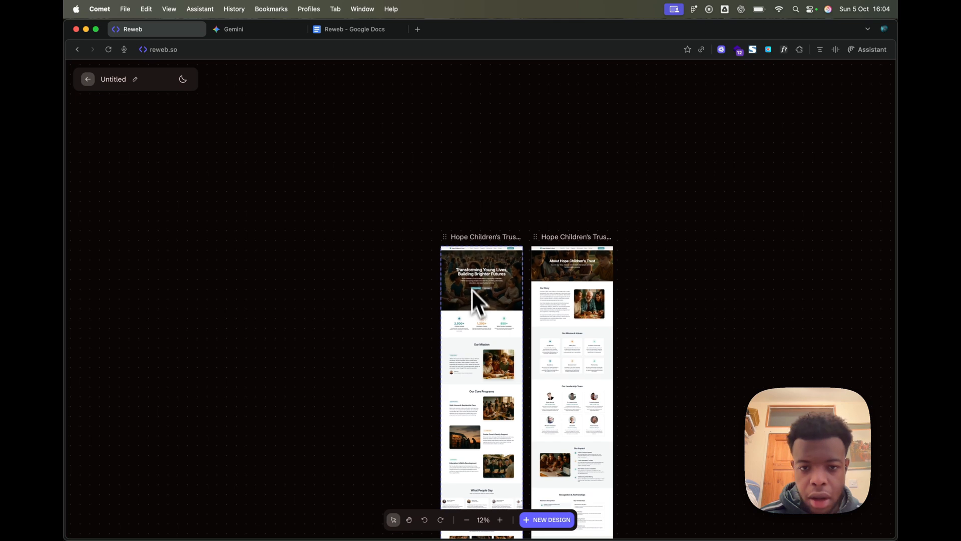
# Open the Hope Children's Trust Homepage as a live preview in its own browser tab and look through its sections.
pyautogui.scroll(3, 476, 307)
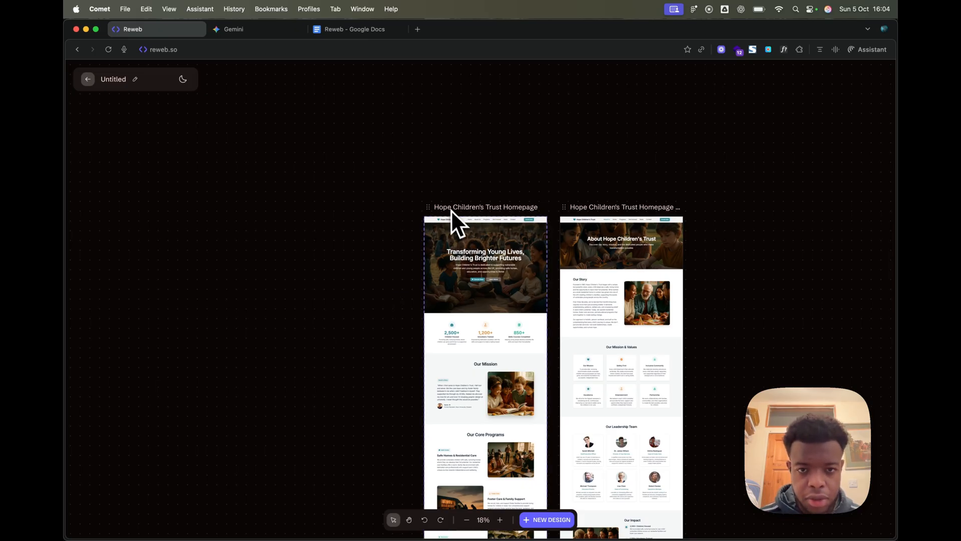
pyautogui.scroll(-3, 443, 256)
pyautogui.scroll(-2, 364, 275)
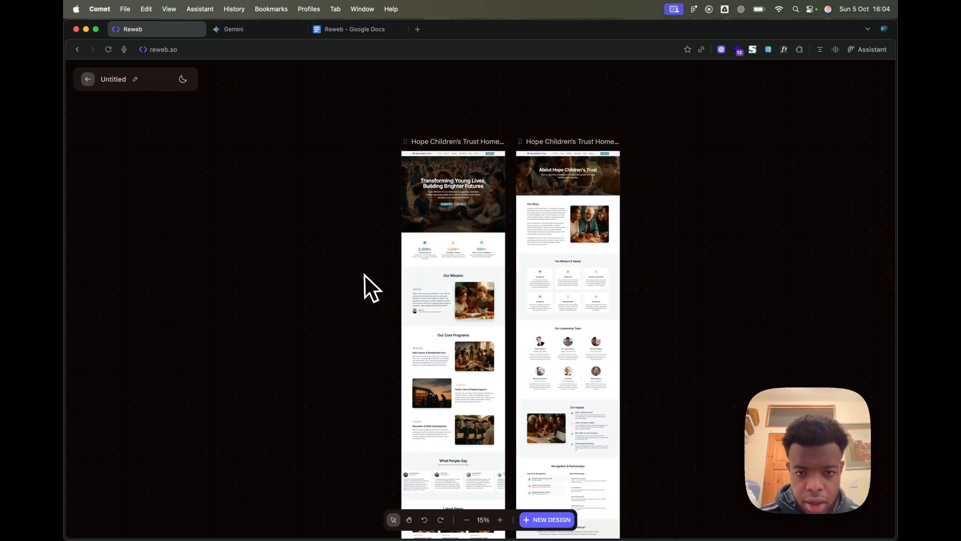
pyautogui.scroll(-1, 364, 275)
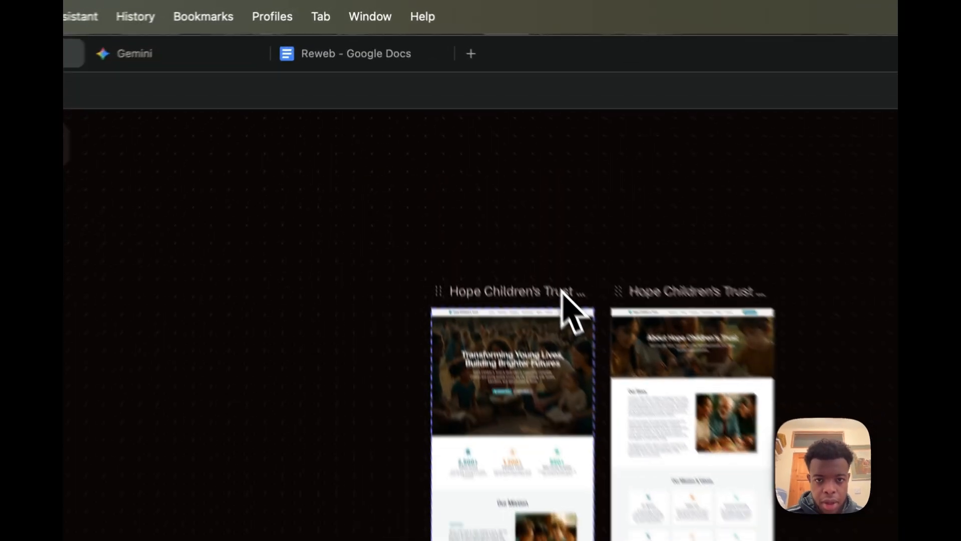
pyautogui.click(468, 159)
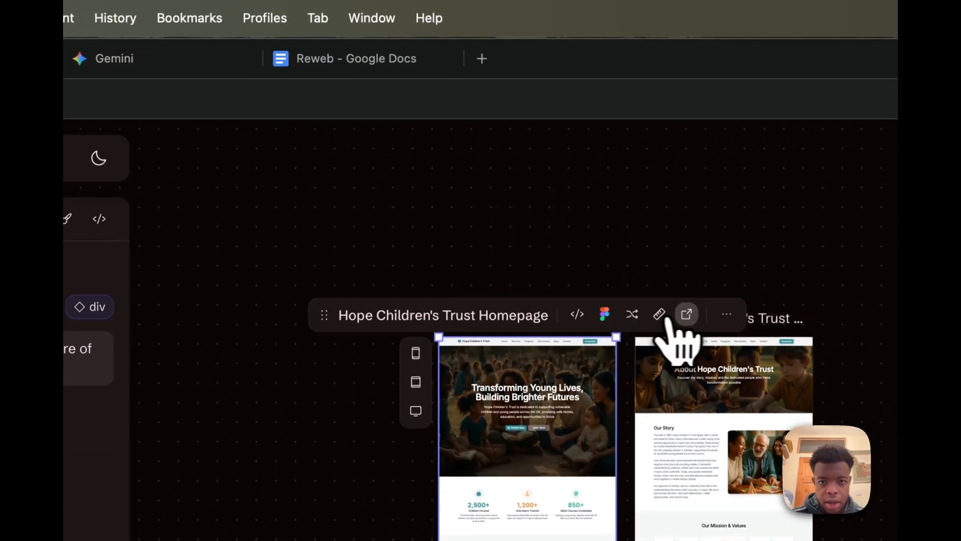
pyautogui.click(686, 316)
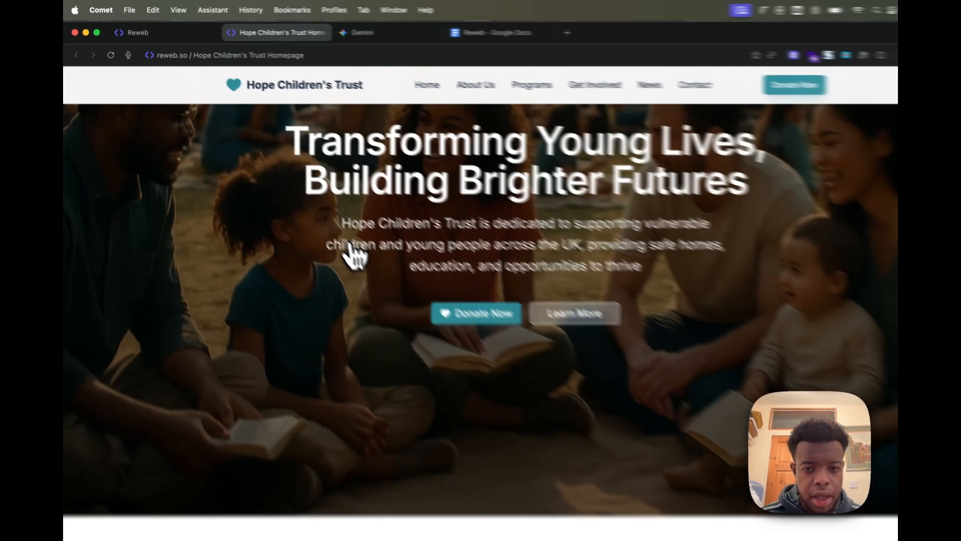
pyautogui.scroll(-8, 564, 463)
pyautogui.scroll(-12, 361, 333)
pyautogui.scroll(8, 283, 215)
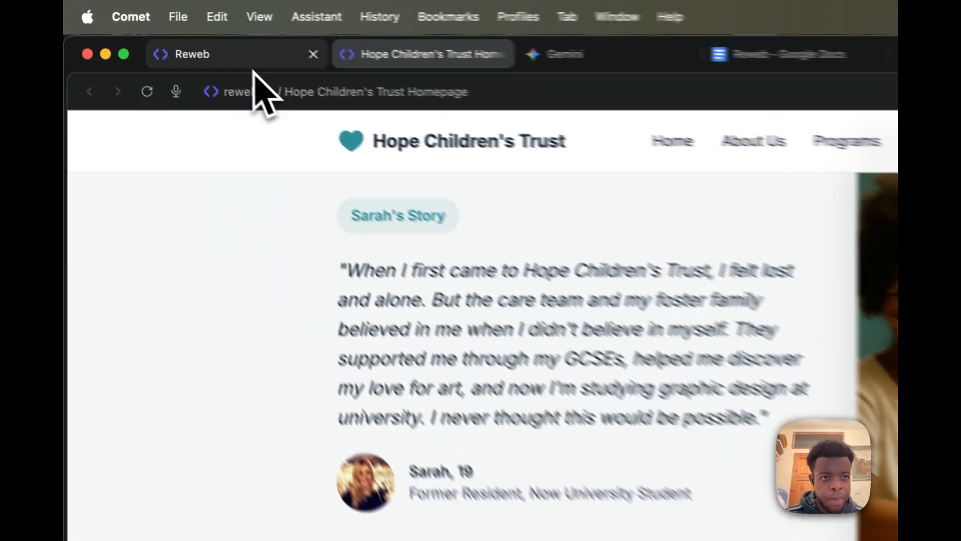
# Return to the Reweb canvas, copy the Hope Children's Trust Homepage for Figma, and switch to the Figma app.
pyautogui.click(253, 64)
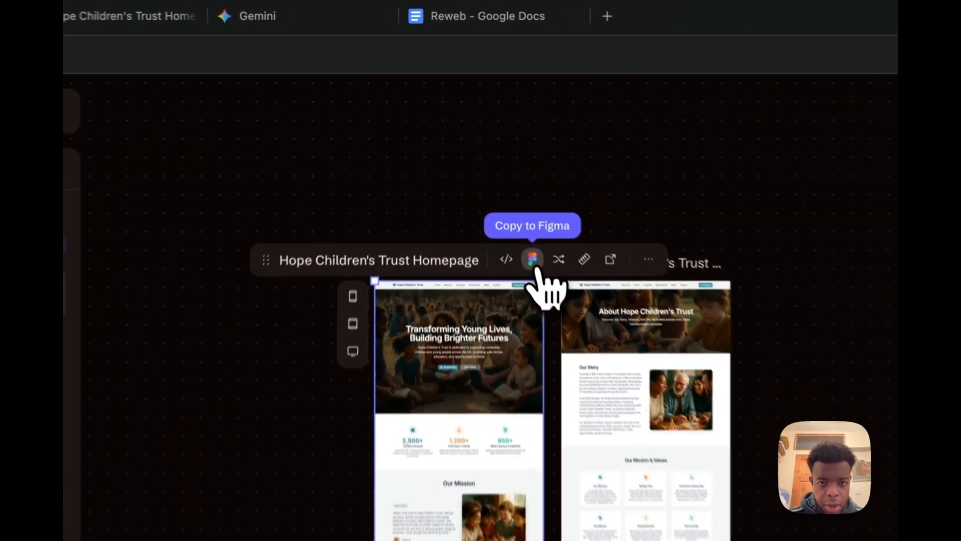
pyautogui.click(479, 158)
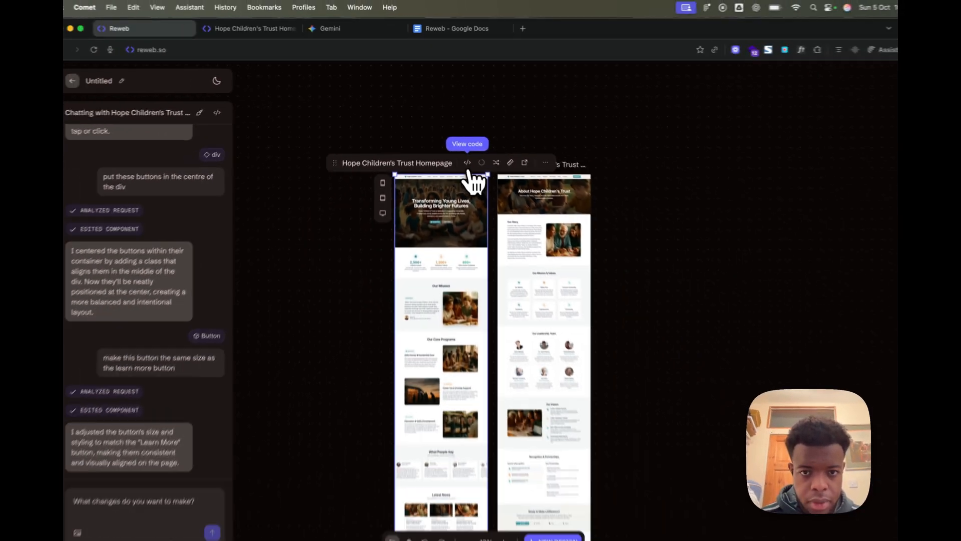
pyautogui.moveTo(509, 535)
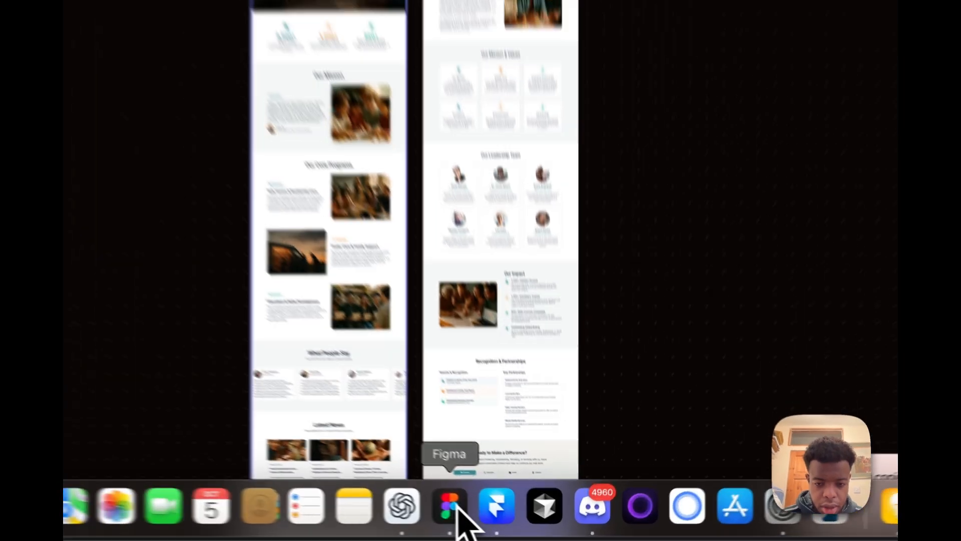
pyautogui.click(509, 520)
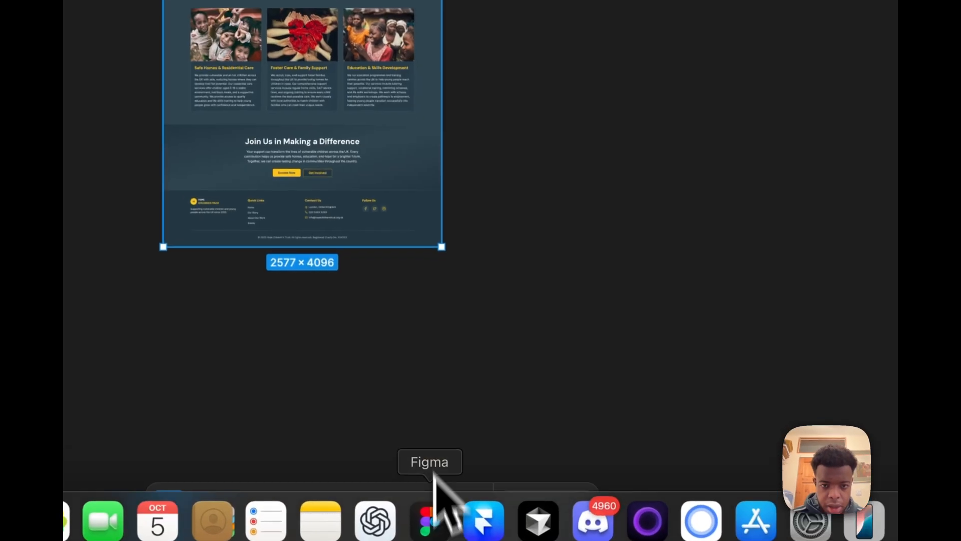
# Paste the copied homepage onto an empty area of the Figma canvas and place it beside the existing dark blue charity page.
pyautogui.hscroll(5, 500, 191)
pyautogui.hscroll(5, 534, 149)
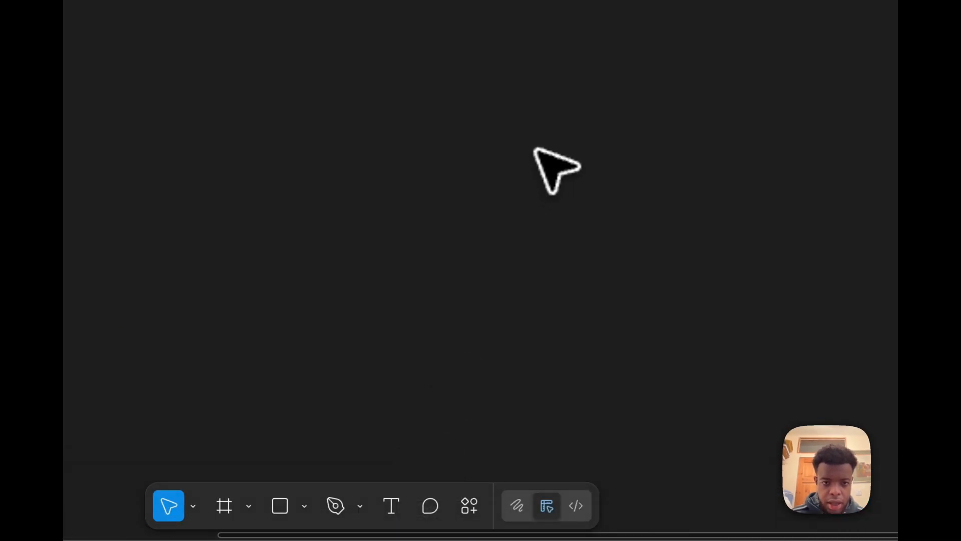
pyautogui.press('super+backslash')
pyautogui.press('super+v')
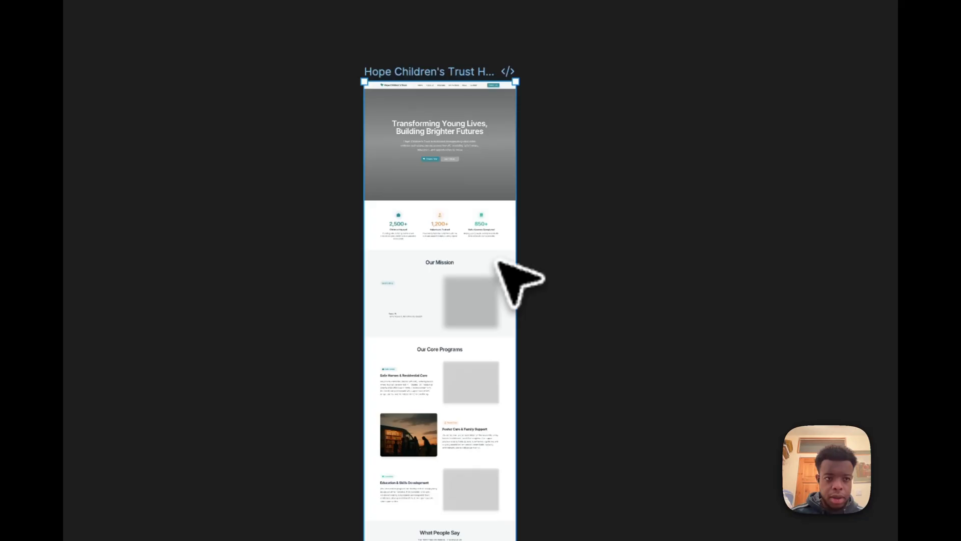
pyautogui.moveTo(504, 93); pyautogui.dragTo(251, 60)
# Inspect the pasted homepage's layers and sections, selecting the quote container under Sarah's Story in Our Mission.
pyautogui.scroll(5, 380, 205)
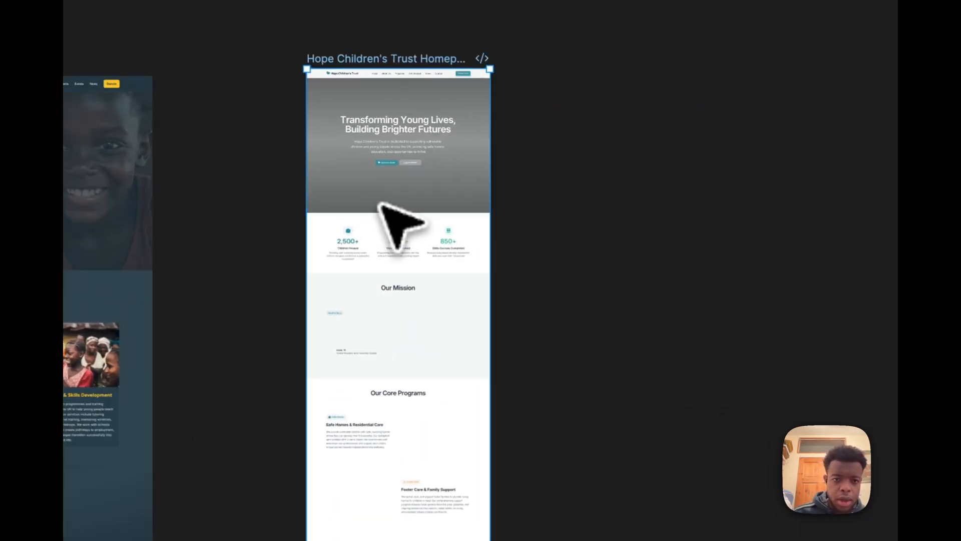
pyautogui.scroll(-4, 440, 354)
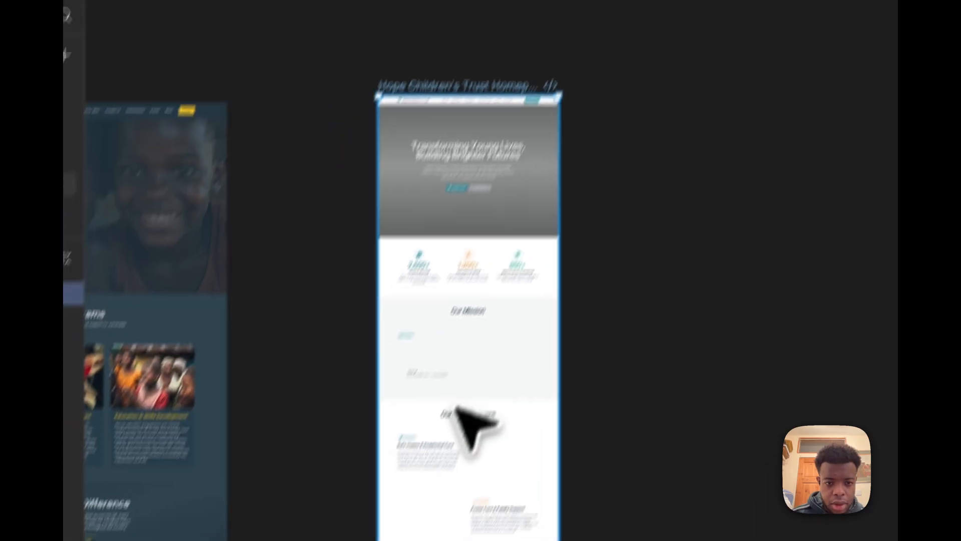
pyautogui.click(376, 434)
pyautogui.click(376, 434)
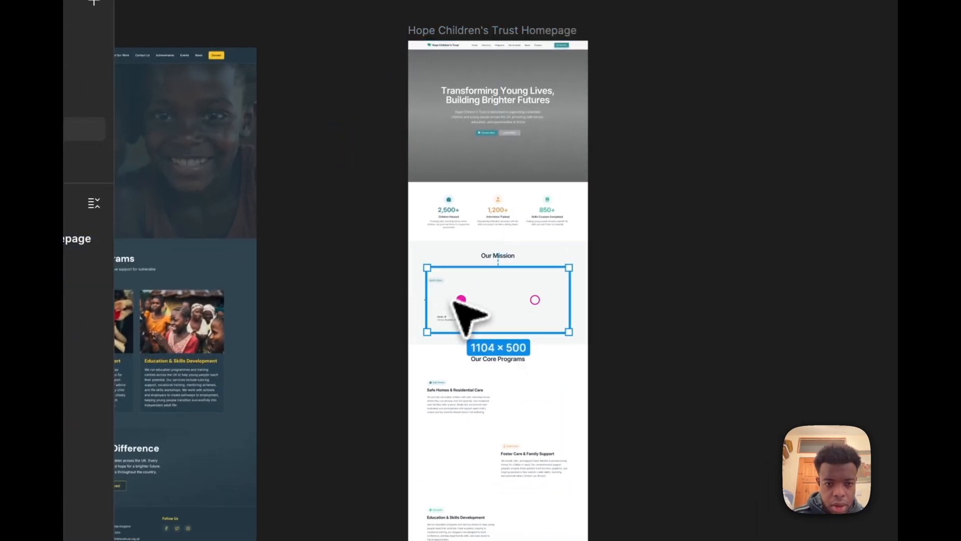
pyautogui.doubleClick(454, 300)
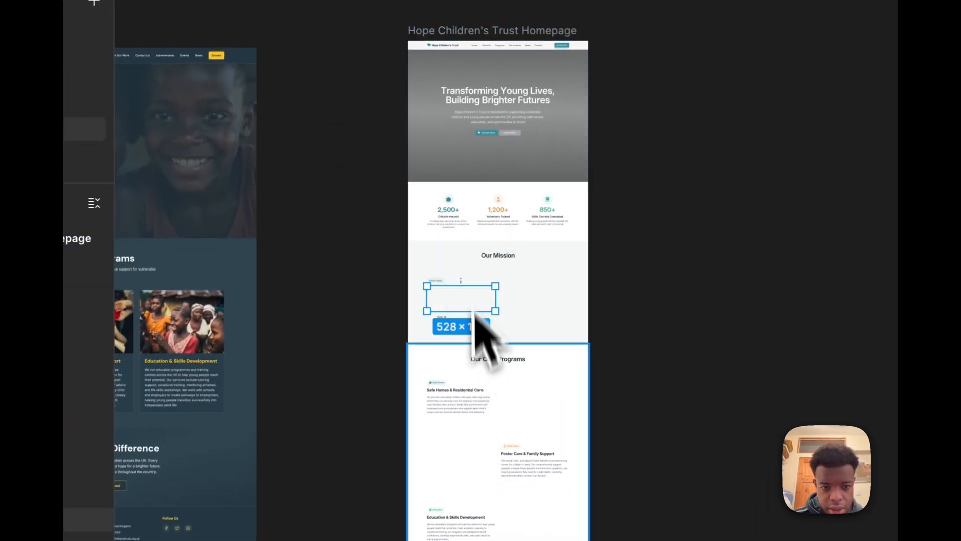
pyautogui.scroll(-3, 465, 445)
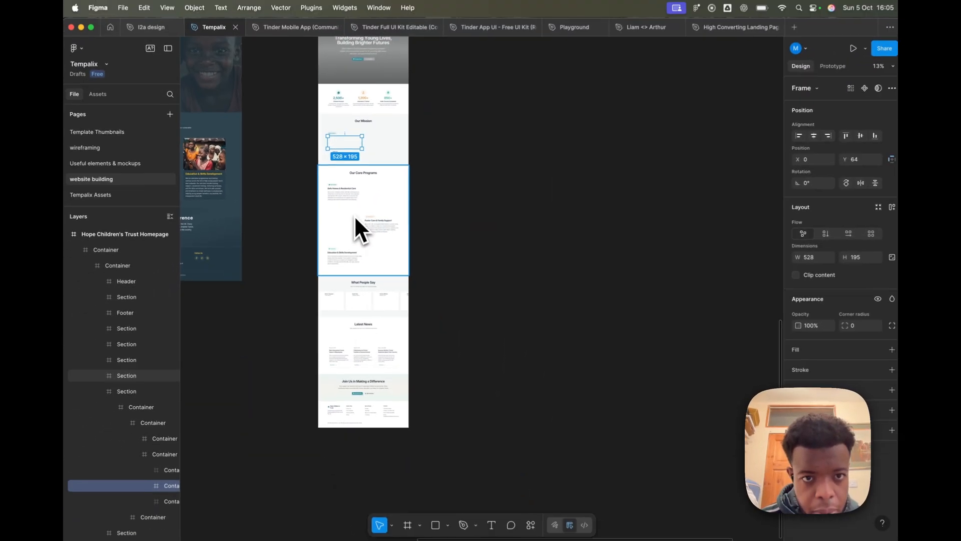
pyautogui.scroll(5, 466, 450)
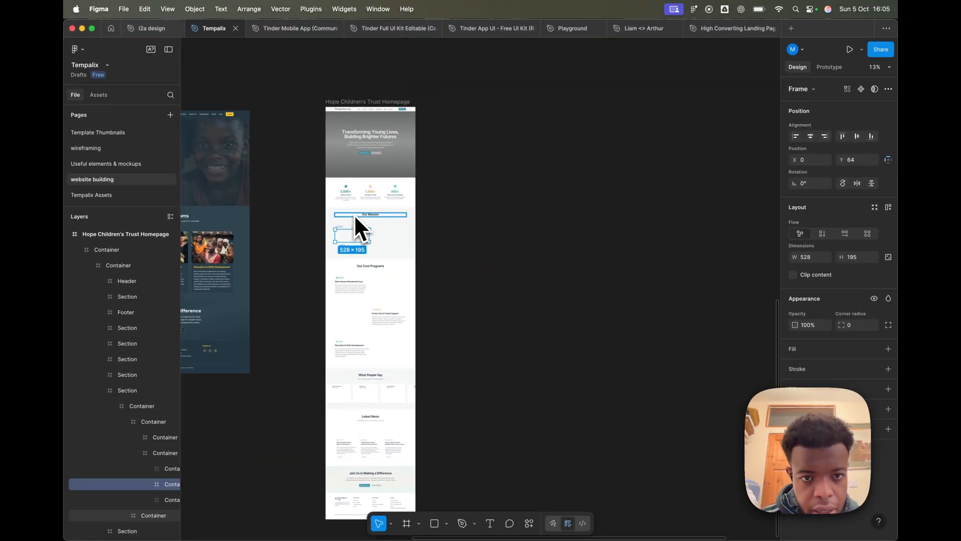
pyautogui.scroll(10, 317, 259)
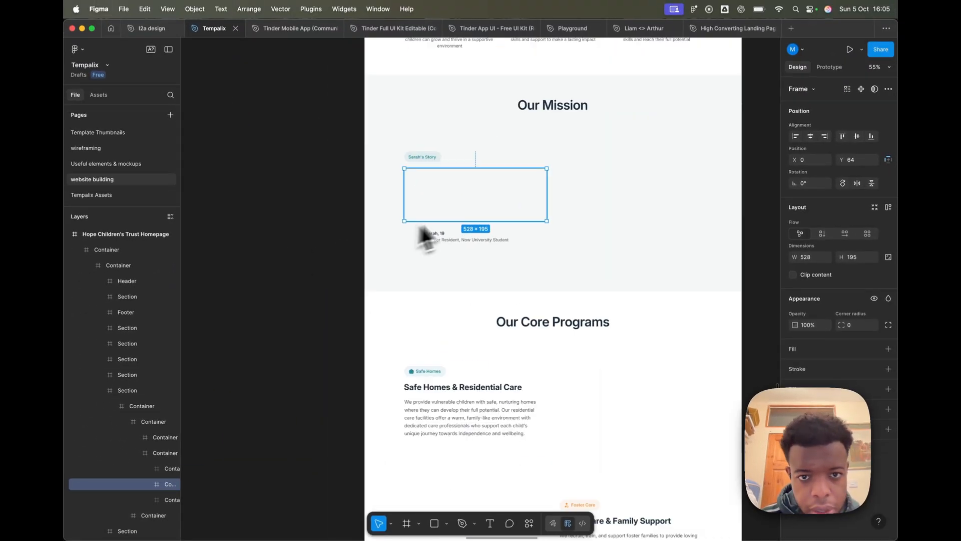
# Select the empty image container and the quote container in the Our Mission section to examine what each one holds.
pyautogui.hscroll(3, 465, 227)
pyautogui.click(534, 221)
pyautogui.click(433, 221)
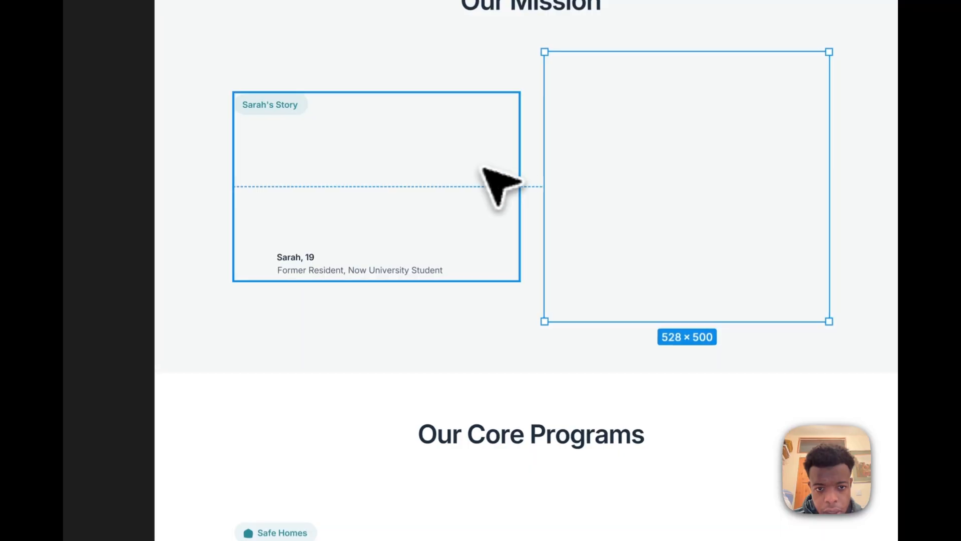
pyautogui.doubleClick(455, 187)
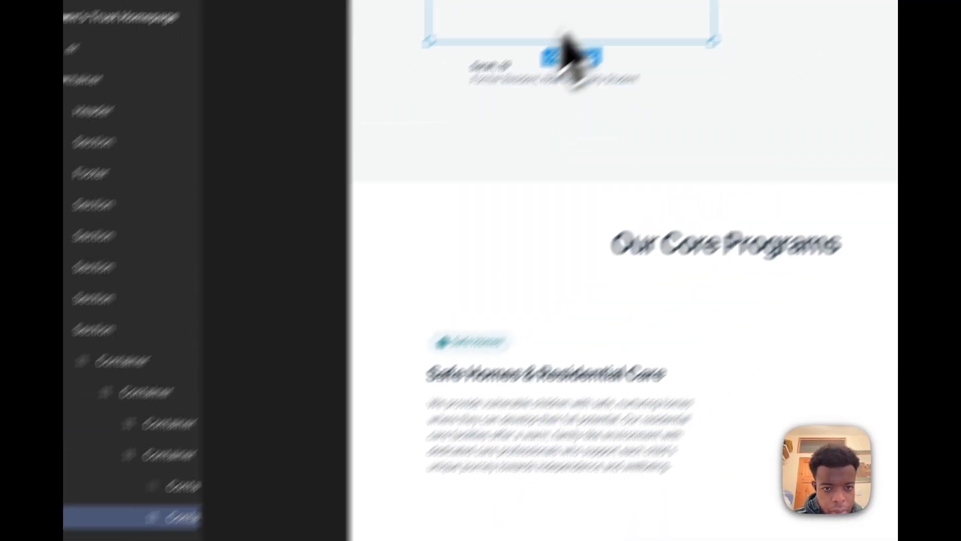
# Switch to Reweb in the browser and copy the Sarah's Story quote from the homepage's Our Mission section.
pyautogui.moveTo(476, 501)
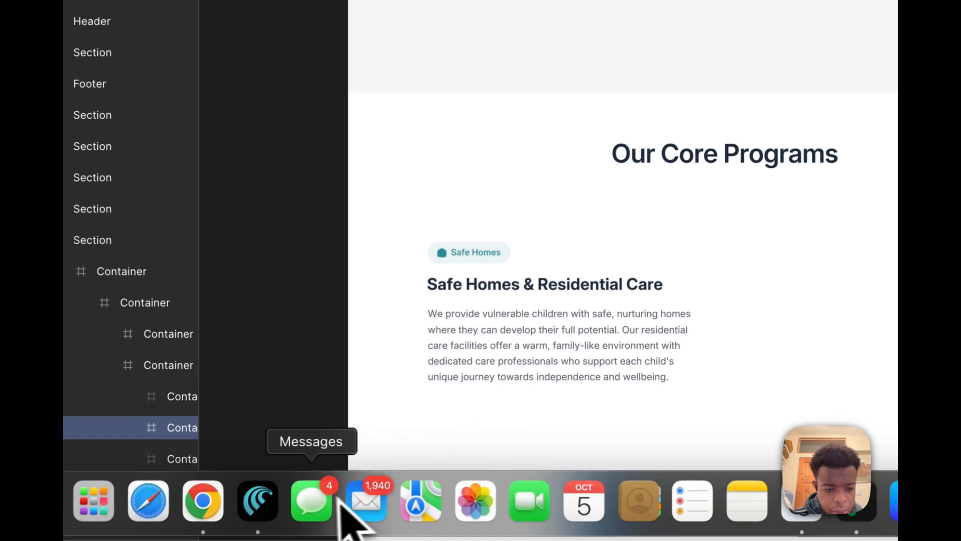
pyautogui.click(260, 501)
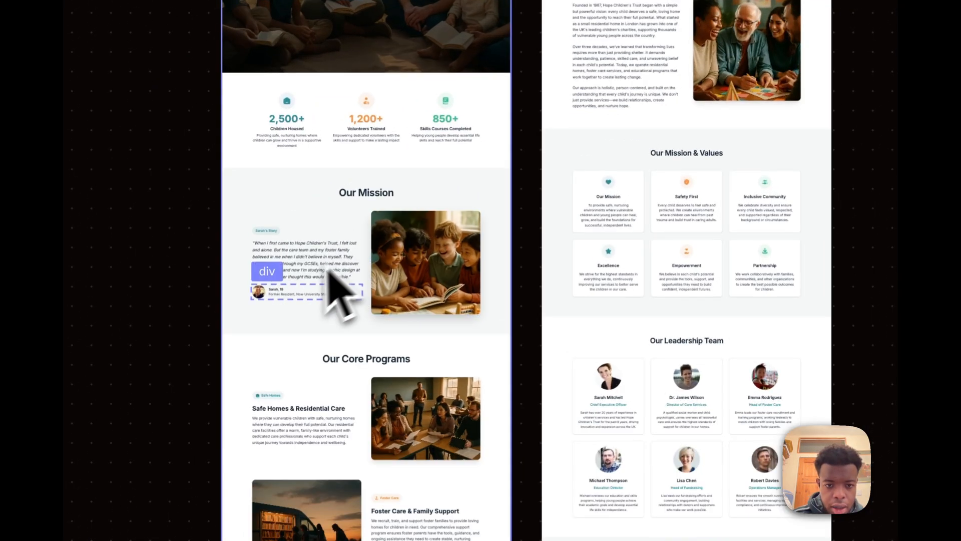
pyautogui.click(278, 247)
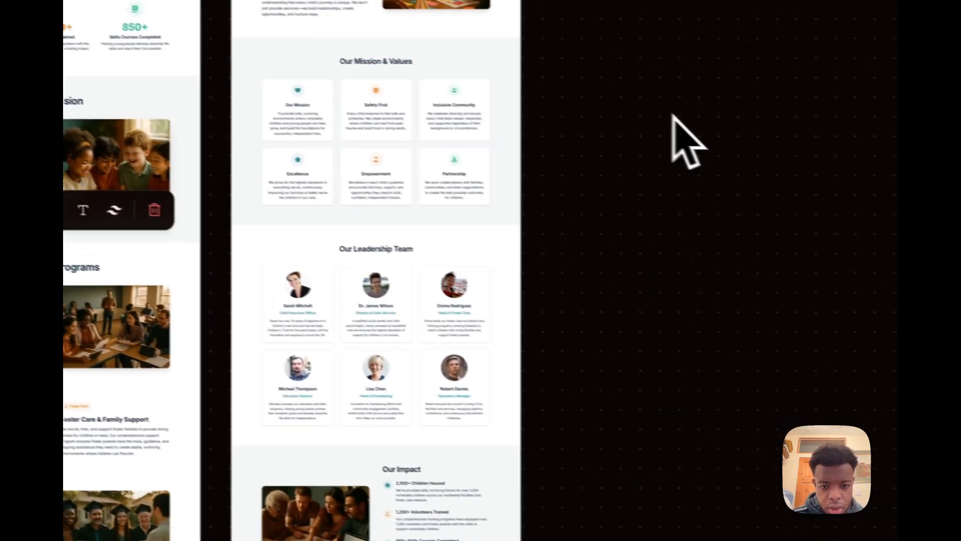
pyautogui.click(673, 120)
# Return to Figma and paste the copied quote onto the empty canvas beside the Hope Children's Trust Homepage.
pyautogui.moveTo(406, 526)
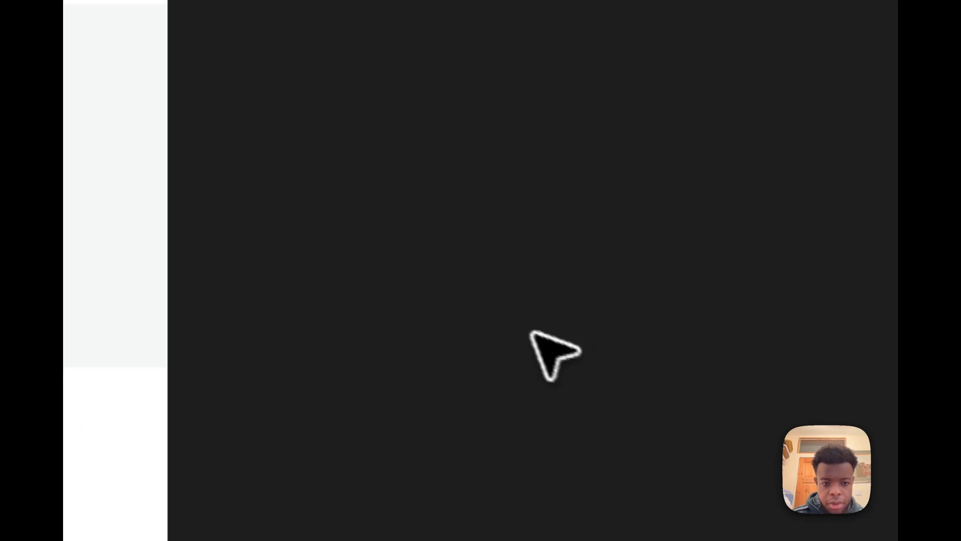
pyautogui.click(458, 253)
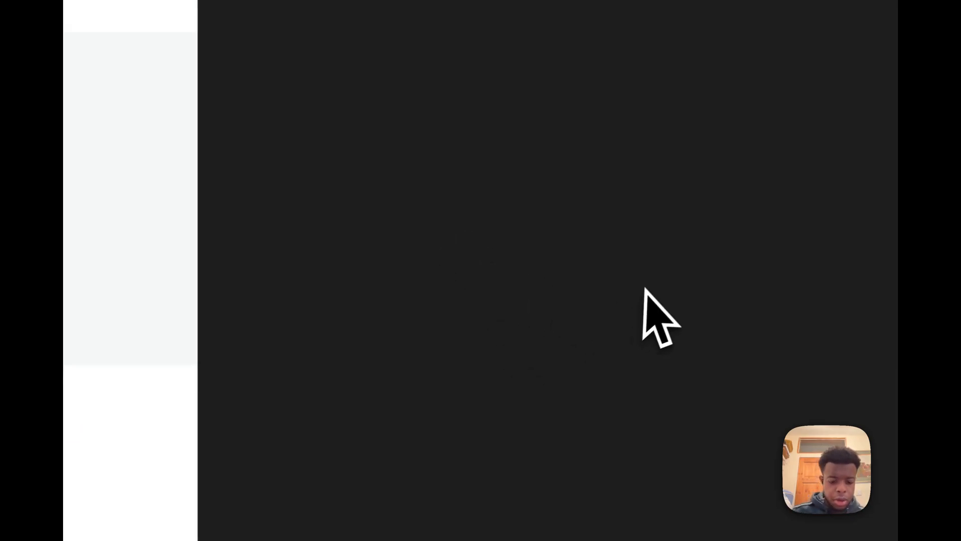
pyautogui.press('super+v')
pyautogui.scroll(-5, 627, 293)
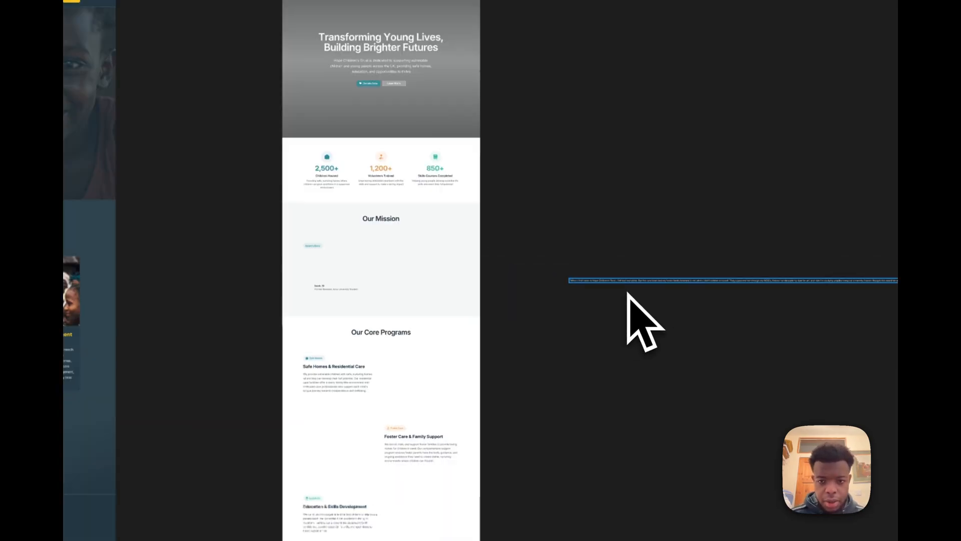
# Place a copy of the Safe Homes & Residential Care paragraph under the Sarah's Story label in Our Mission.
pyautogui.click(330, 383)
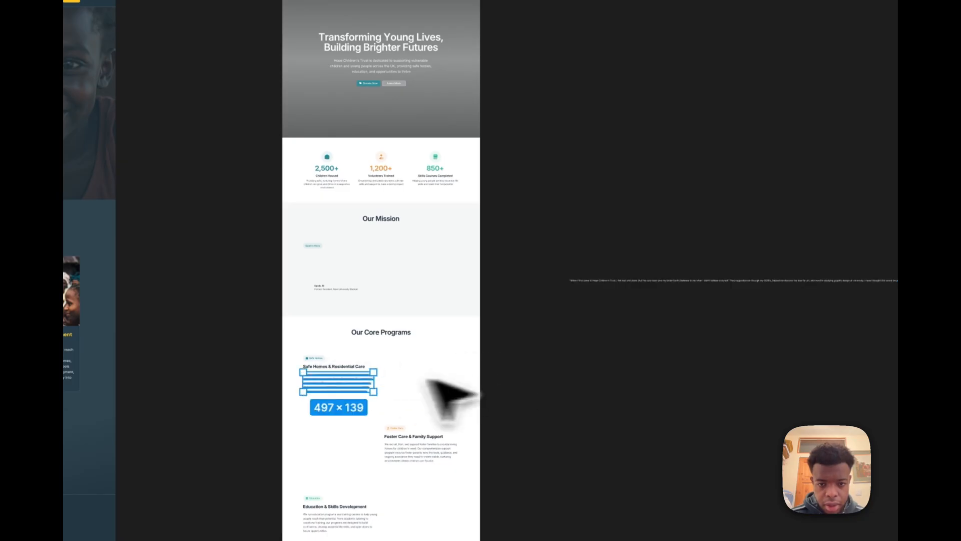
pyautogui.scroll(5, 316, 382)
pyautogui.moveTo(351, 373); pyautogui.dragTo(350, 0)
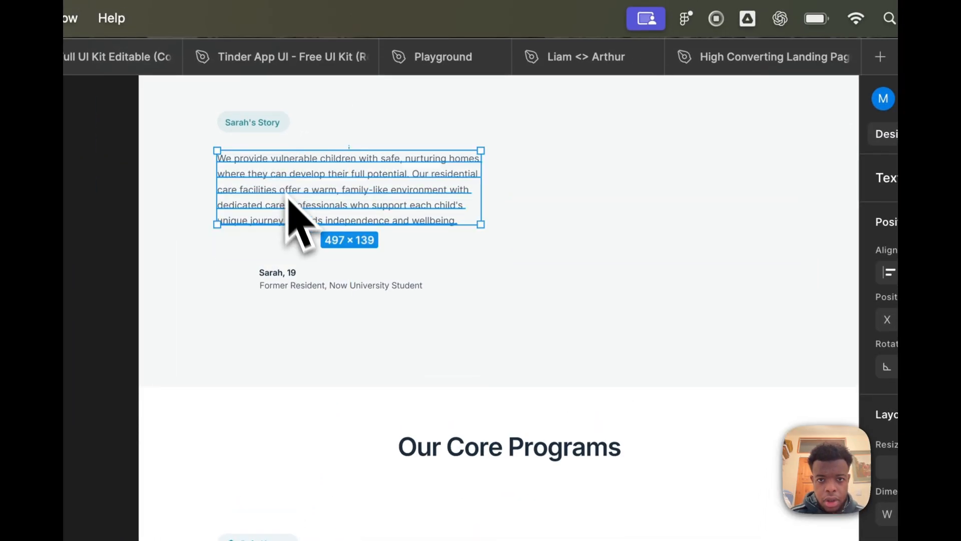
# Replace the duplicated paragraph's text under Sarah's Story with the quote beginning "When I first came to Hope Children's Trust".
pyautogui.scroll(-5, 317, 247)
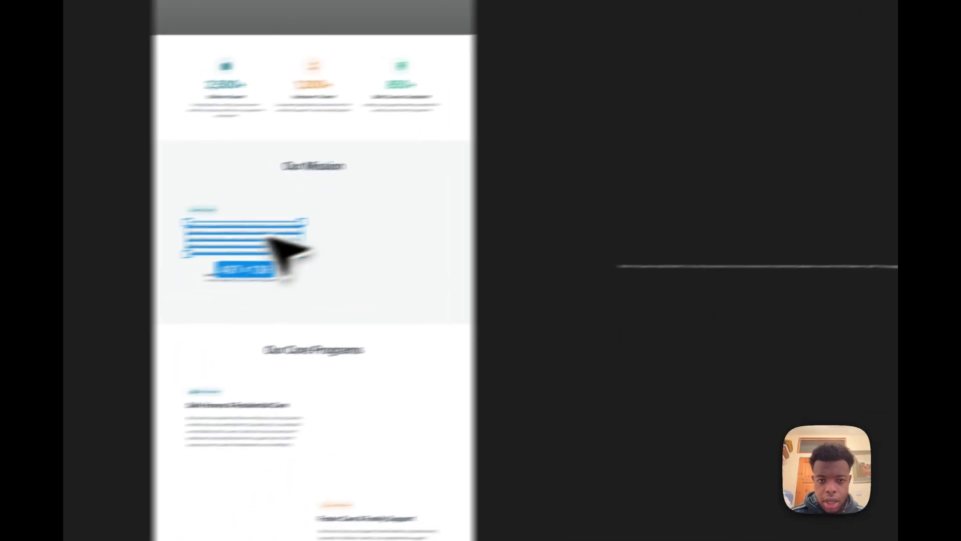
pyautogui.doubleClick(98, 260)
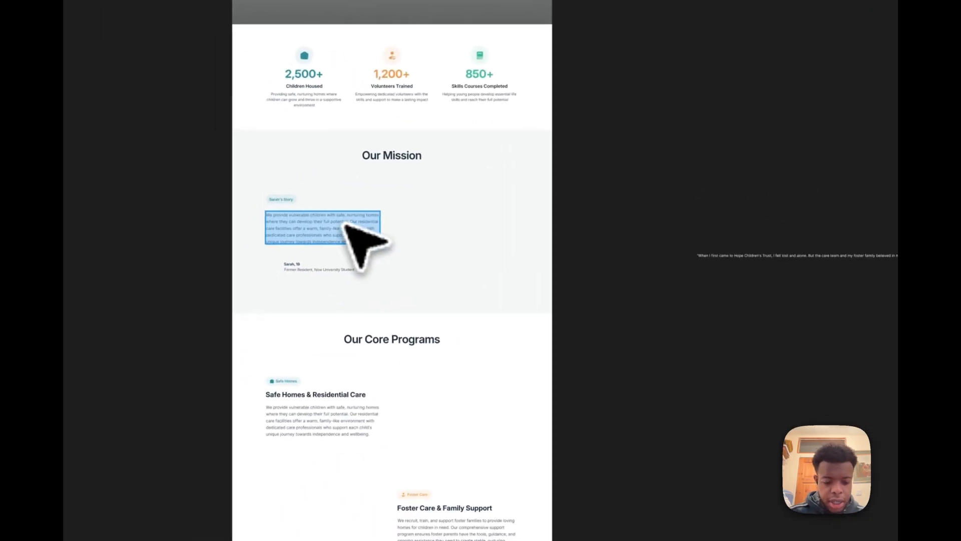
pyautogui.press('Escape')
pyautogui.click(295, 267)
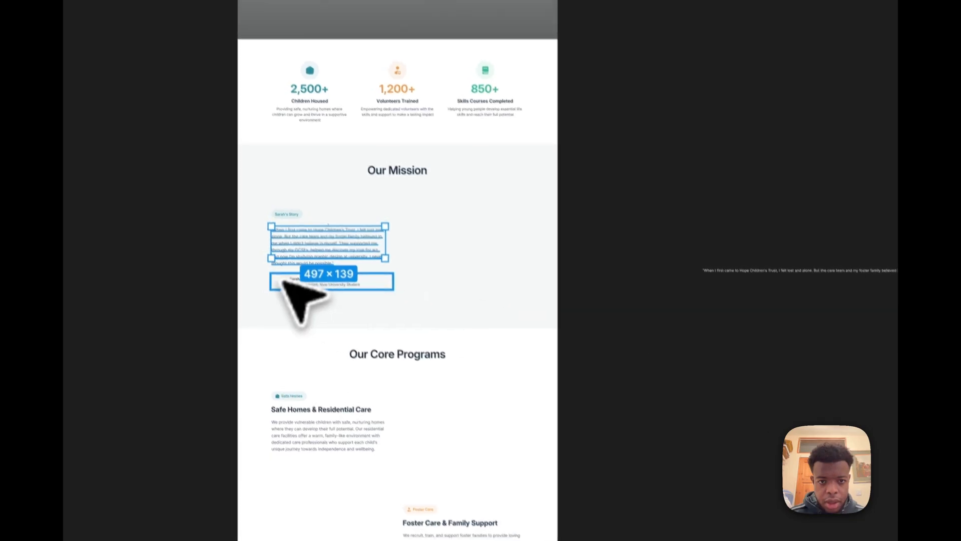
# Give the empty 528 × 500 image container in Our Mission a light red solid fill as a placeholder.
pyautogui.click(397, 268)
pyautogui.click(467, 257)
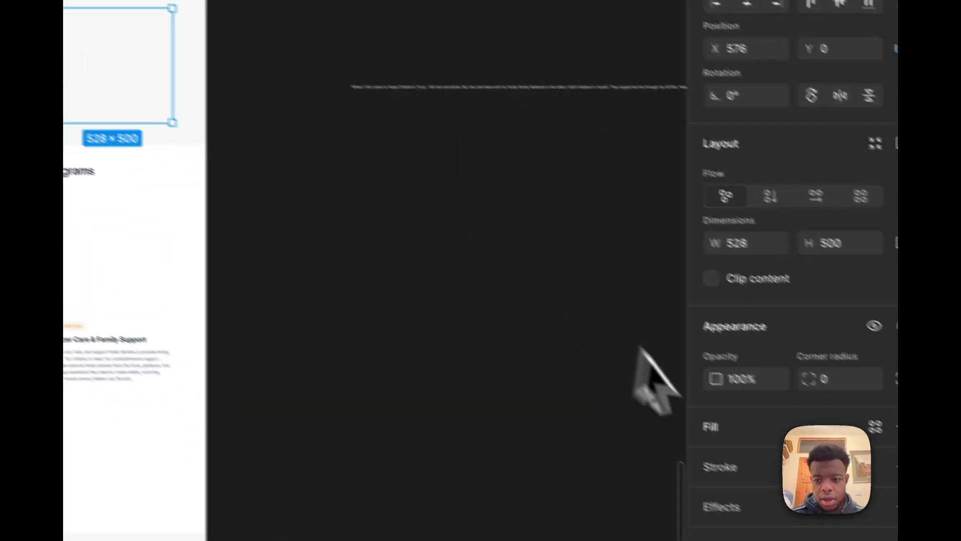
pyautogui.click(877, 298)
pyautogui.click(691, 332)
pyautogui.click(595, 253)
pyautogui.moveTo(595, 253); pyautogui.dragTo(521, 249)
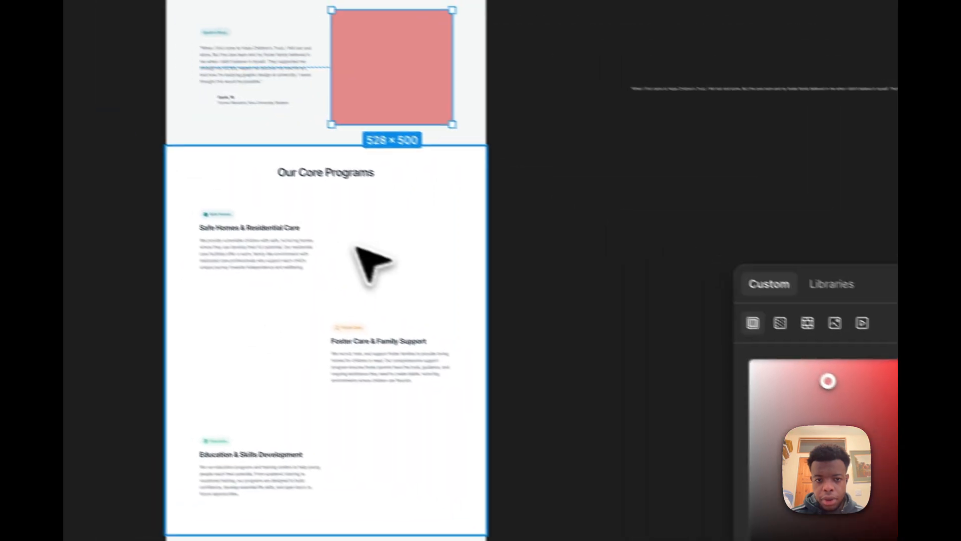
# Add a medium red solid fill to the empty image container beside Safe Homes & Residential Care.
pyautogui.click(377, 255)
pyautogui.click(377, 256)
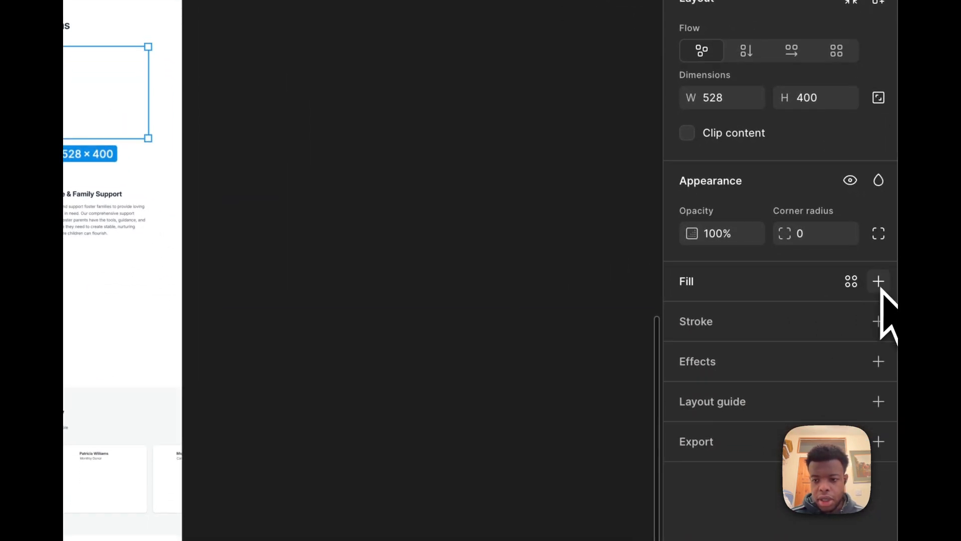
pyautogui.click(879, 282)
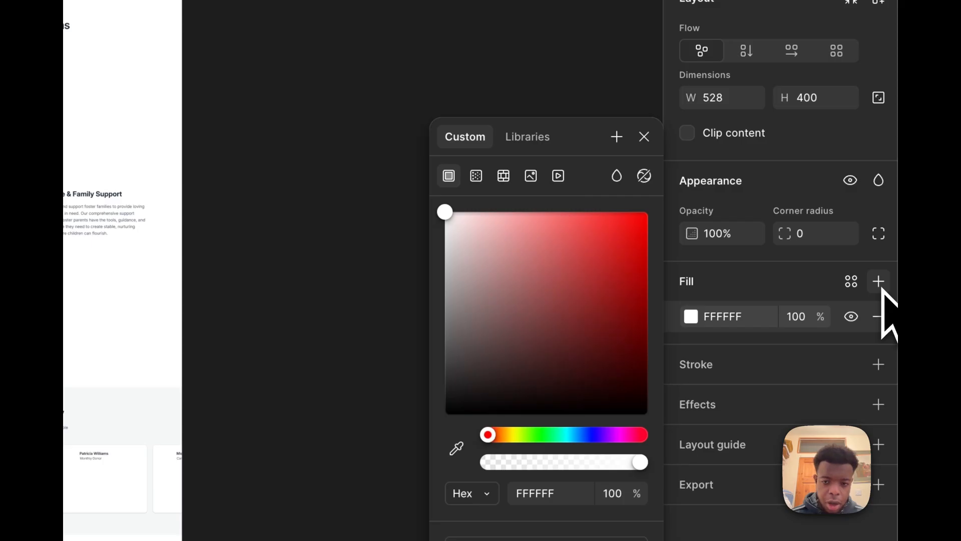
pyautogui.moveTo(568, 257); pyautogui.dragTo(568, 249)
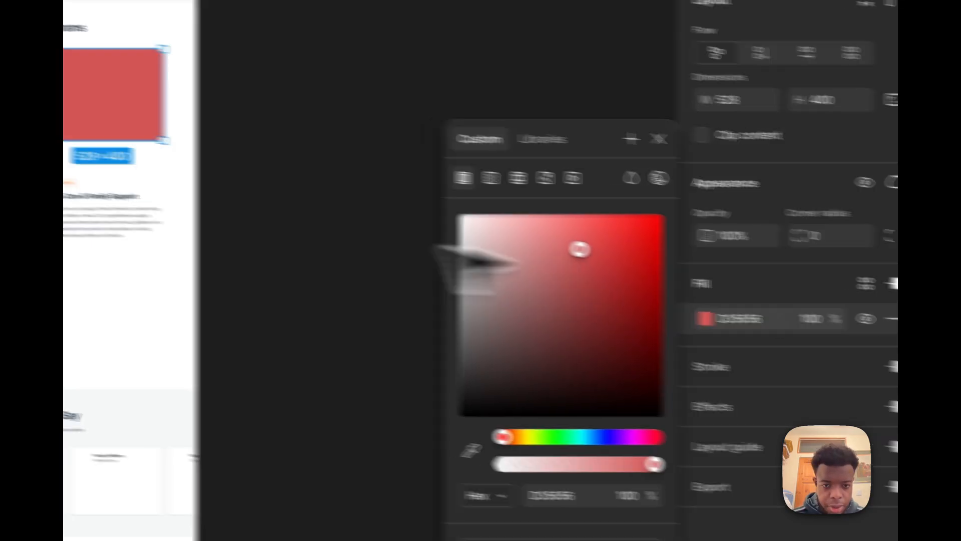
# Add a dark red solid fill to the empty image container beside Foster Care & Family Support.
pyautogui.click(322, 265)
pyautogui.click(321, 265)
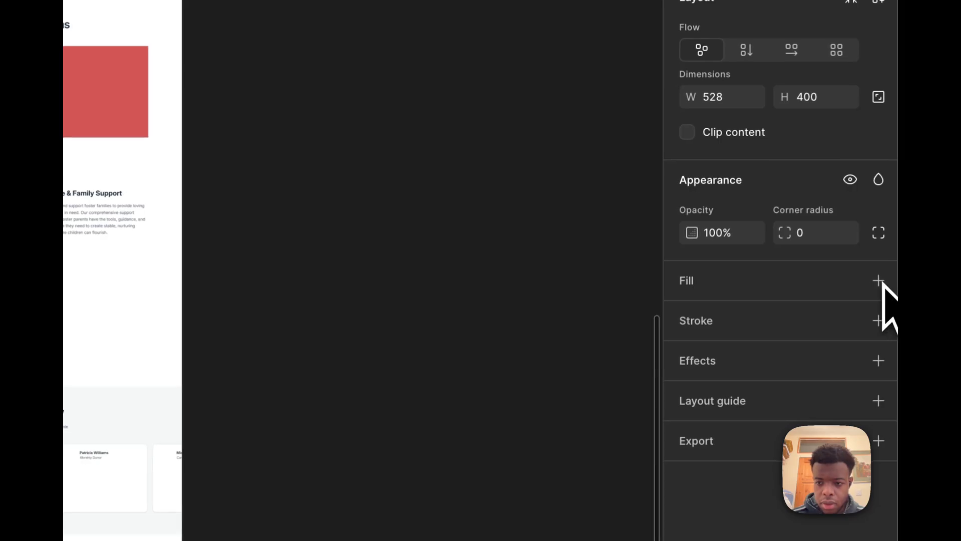
pyautogui.click(880, 281)
pyautogui.click(598, 272)
# Add a muted red AD6060 fill to the empty image container beside Education & Skills Development.
pyautogui.click(153, 334)
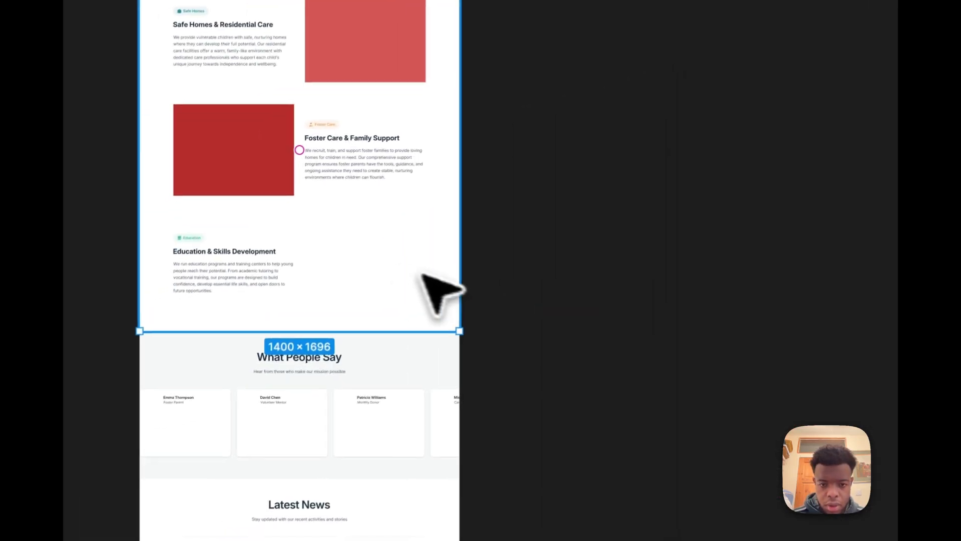
pyautogui.doubleClick(108, 321)
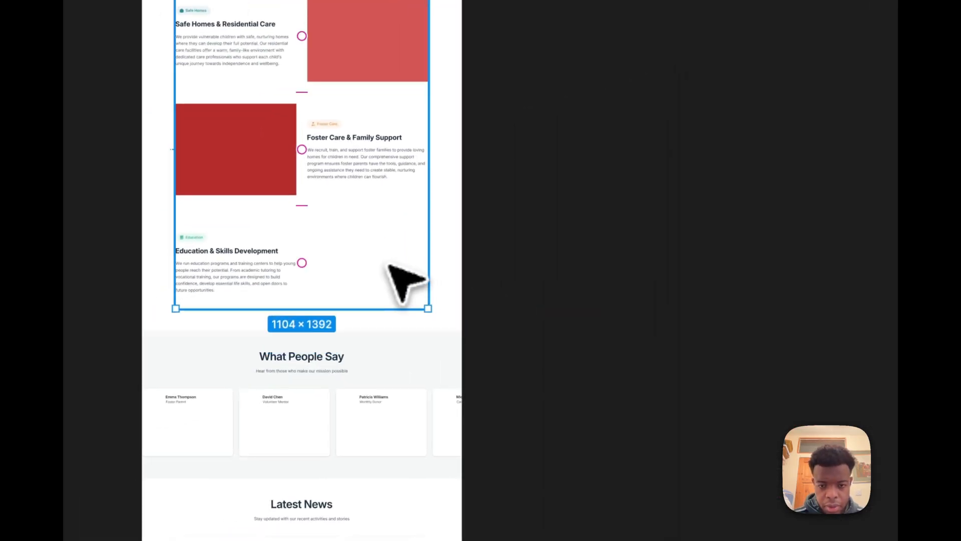
pyautogui.click(407, 283)
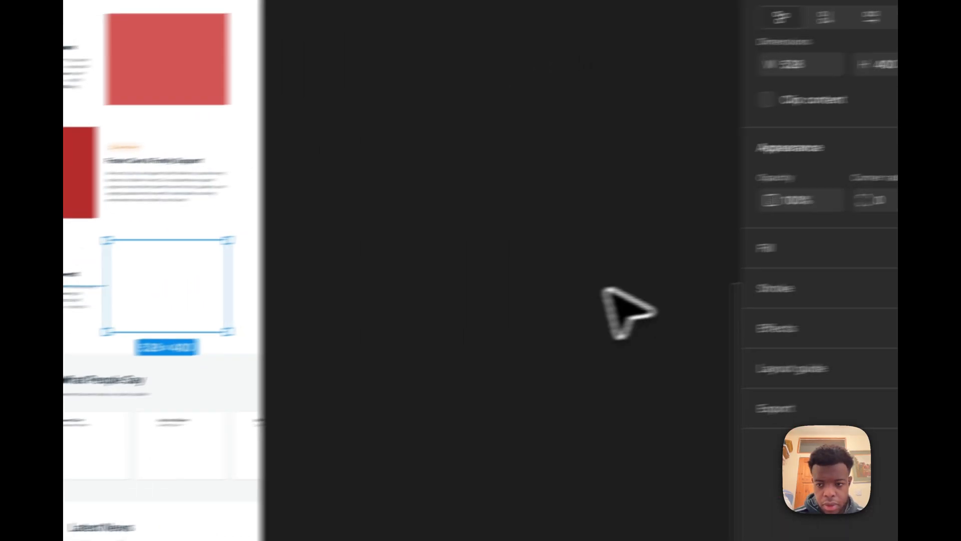
pyautogui.click(880, 261)
pyautogui.moveTo(533, 268)
pyautogui.mouseDown()
pyautogui.moveTo(524, 257)
pyautogui.moveTo(536, 257)
pyautogui.mouseUp()
pyautogui.scroll(-5, 161, 182)
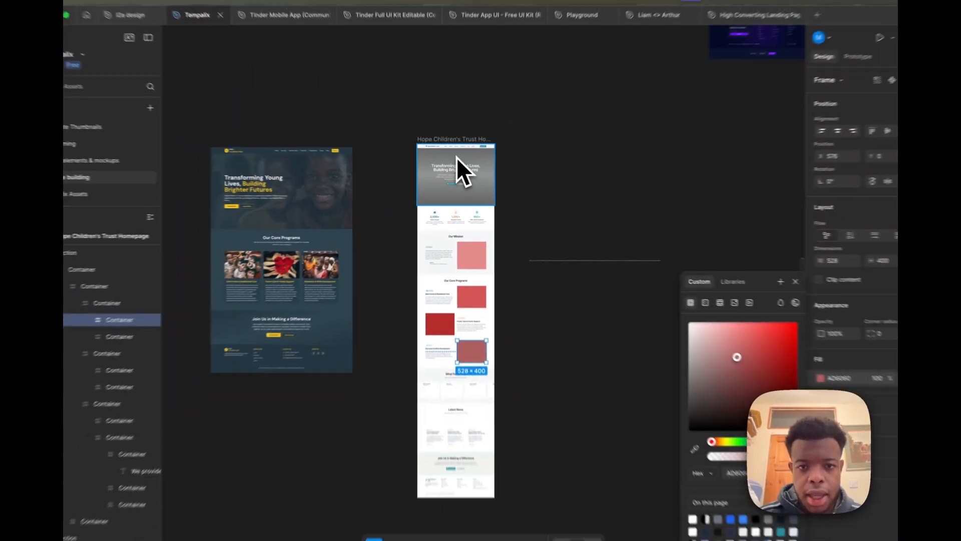
pyautogui.scroll(5, 457, 158)
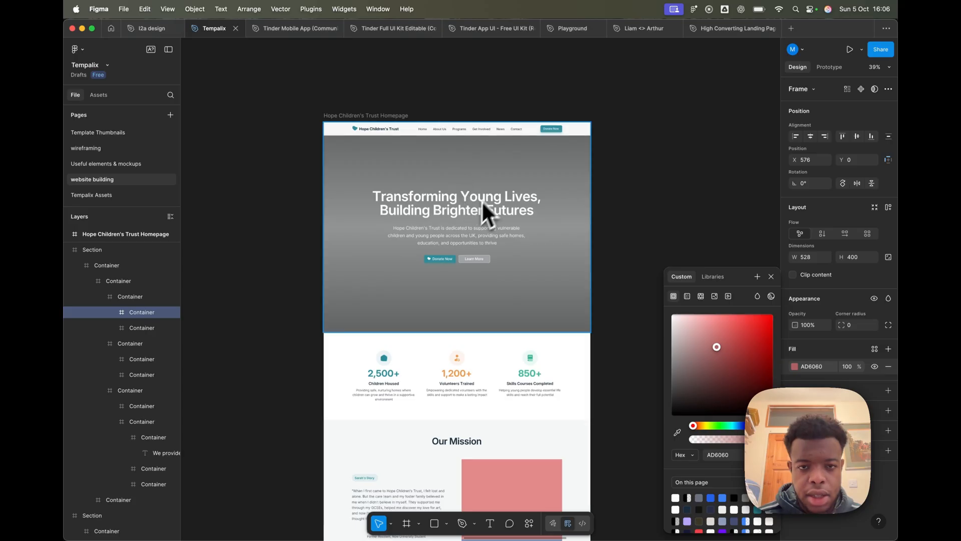
pyautogui.scroll(-3, 383, 254)
pyautogui.hscroll(3, 383, 254)
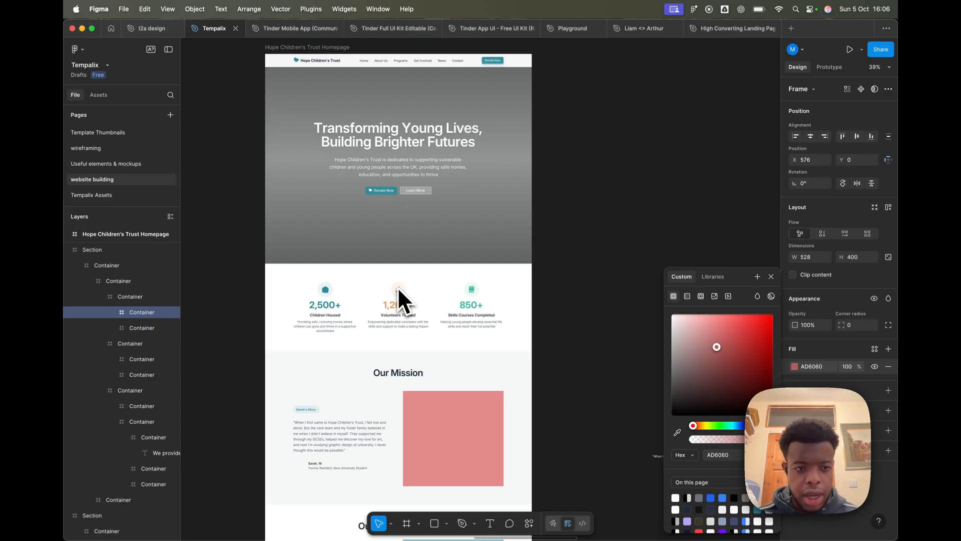
# Switch back to Reweb, open the Hope Children's Trust Homepage code, and copy its integration prompt.
pyautogui.moveTo(345, 520)
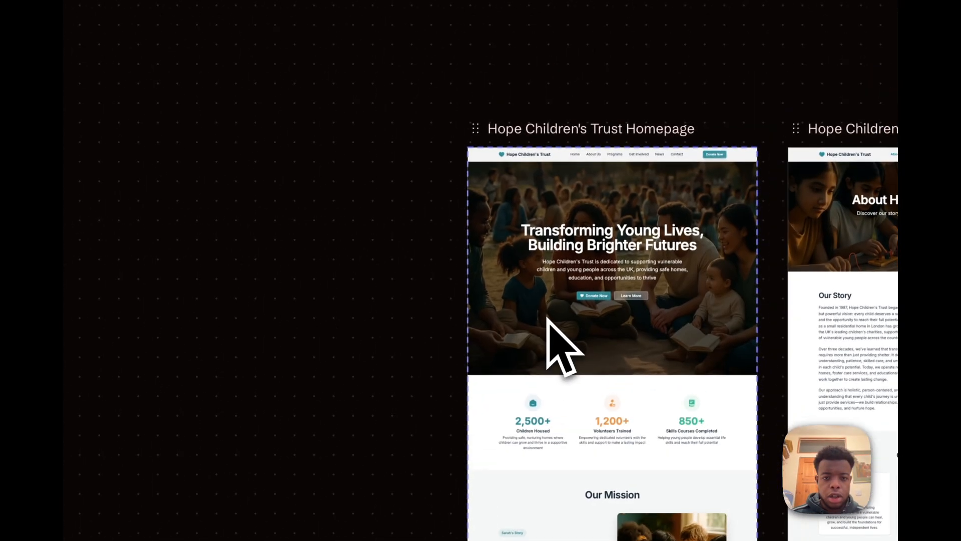
pyautogui.click(567, 125)
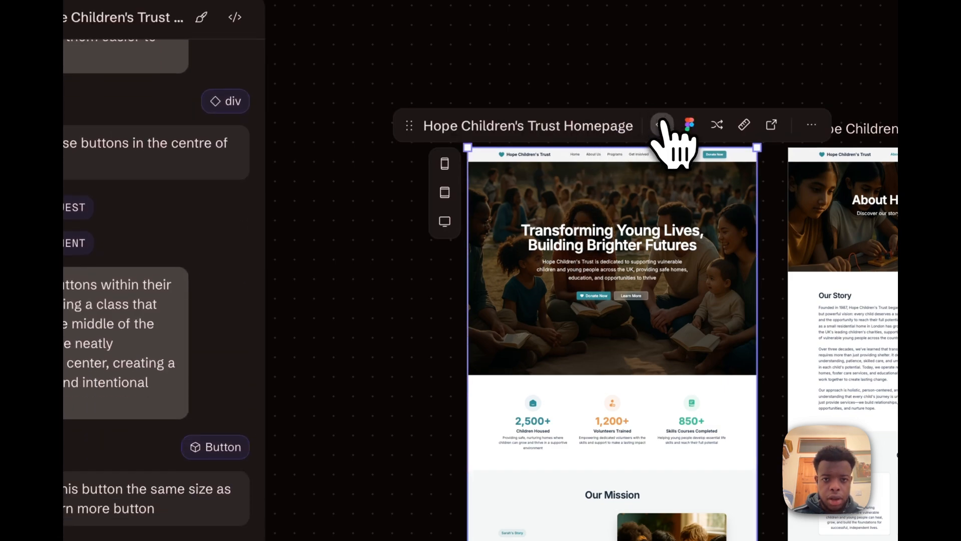
pyautogui.click(662, 125)
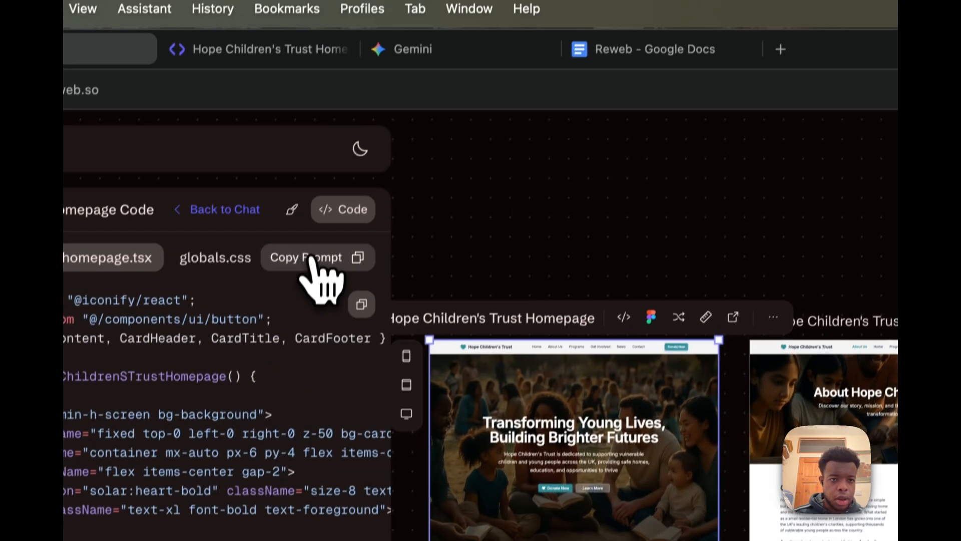
pyautogui.click(346, 66)
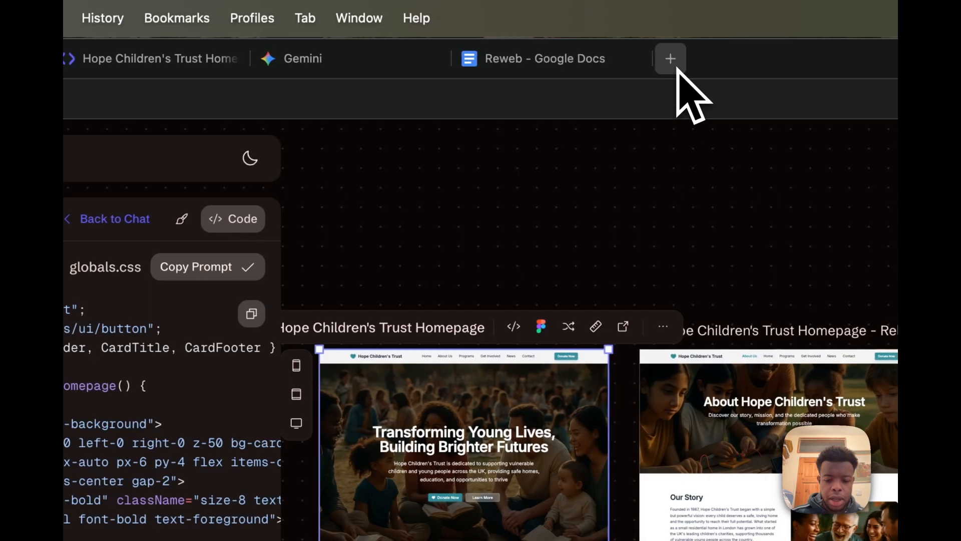
# Open Lovable in a new browser tab and paste the copied homepage prompt into its chat box.
pyautogui.click(778, 59)
pyautogui.press('Return')
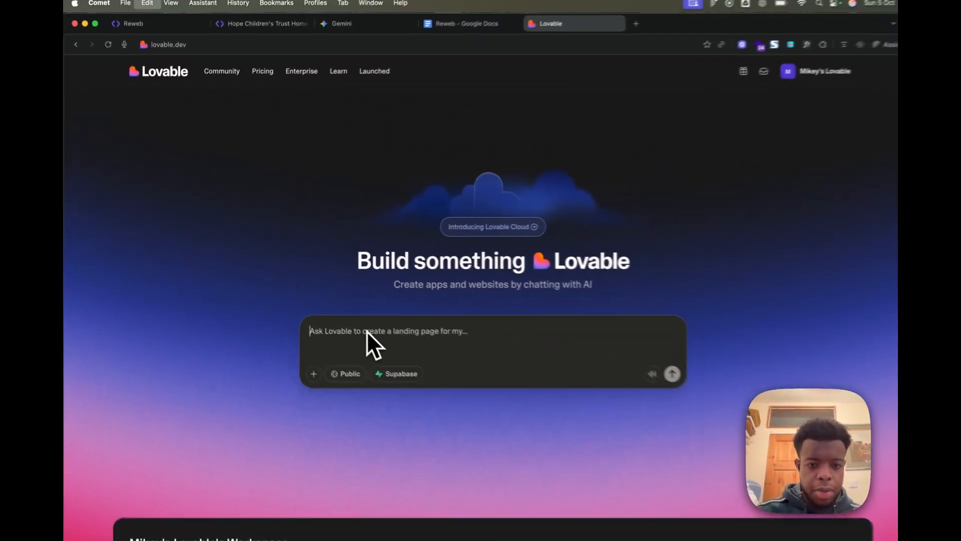
pyautogui.press('super+v')
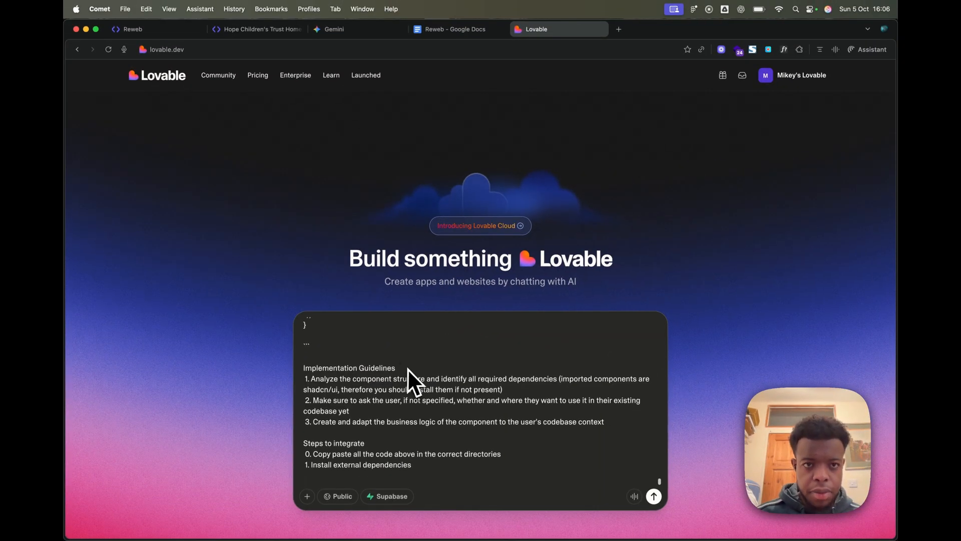
# Go back to Reweb, view the homepage's globals.css, copy the prompt from there, and return to the Lovable tab.
pyautogui.click(308, 49)
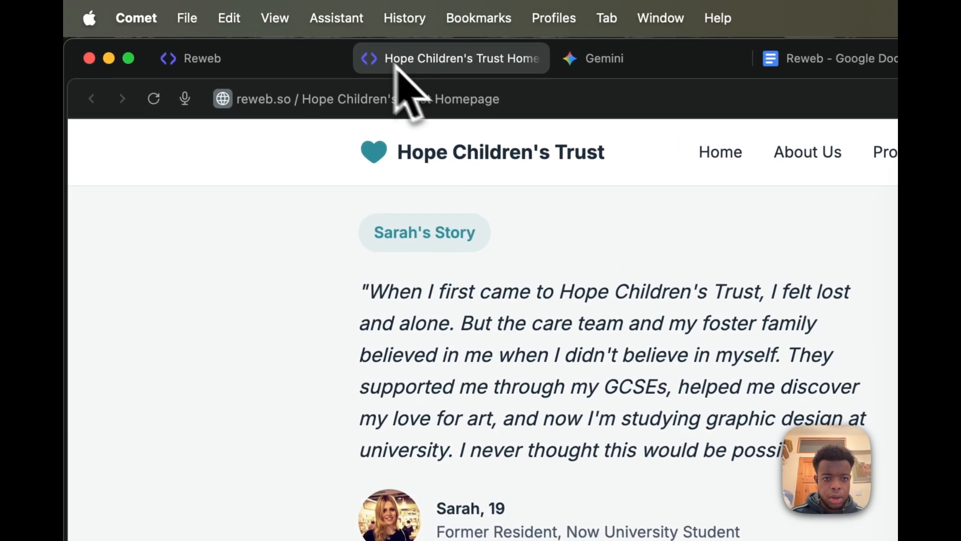
pyautogui.click(176, 46)
pyautogui.click(285, 267)
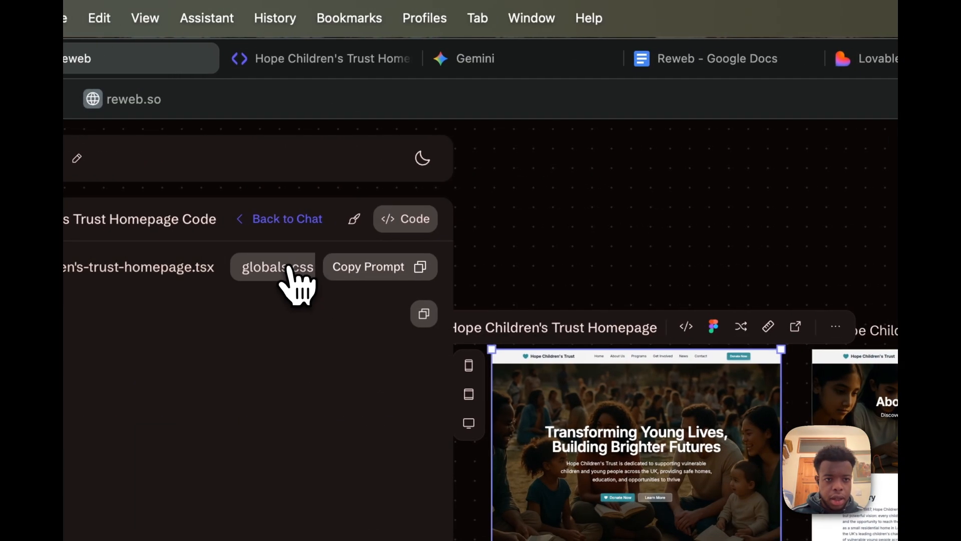
pyautogui.scroll(-10, 286, 431)
pyautogui.click(398, 273)
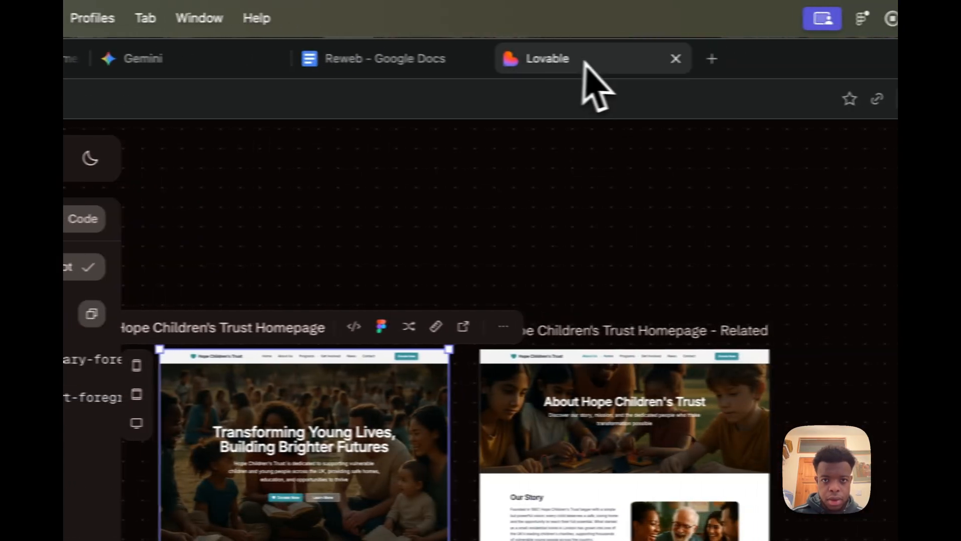
pyautogui.click(868, 59)
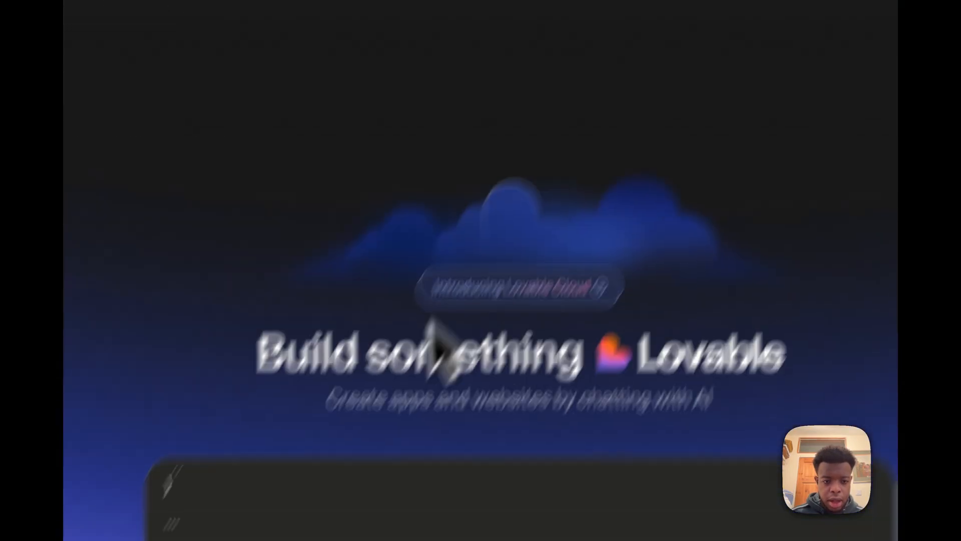
# Paste the copied prompt into Lovable's chat message, add the line "use this css sytling:" and paste the copied code again below it.
pyautogui.press('super+v')
pyautogui.scroll(-1, 421, 421)
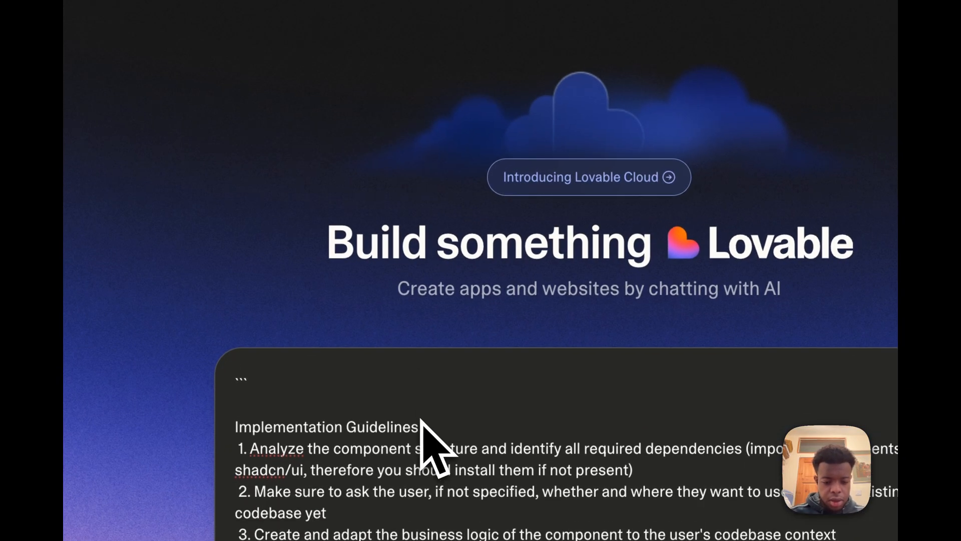
pyautogui.write('use this ccs')
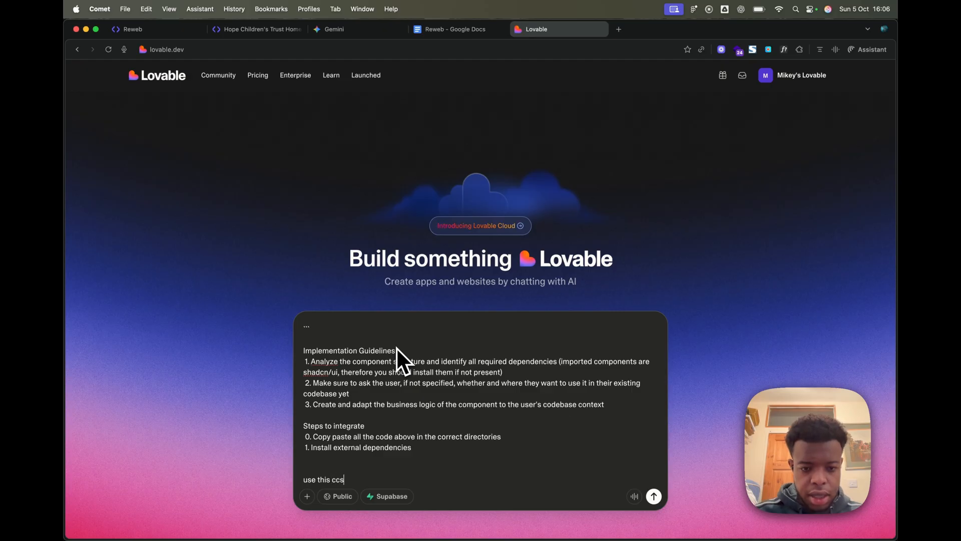
pyautogui.press('BackSpace')
pyautogui.press('BackSpace')
pyautogui.write('ss sytling:')
pyautogui.hotkey('shift', 'Return')
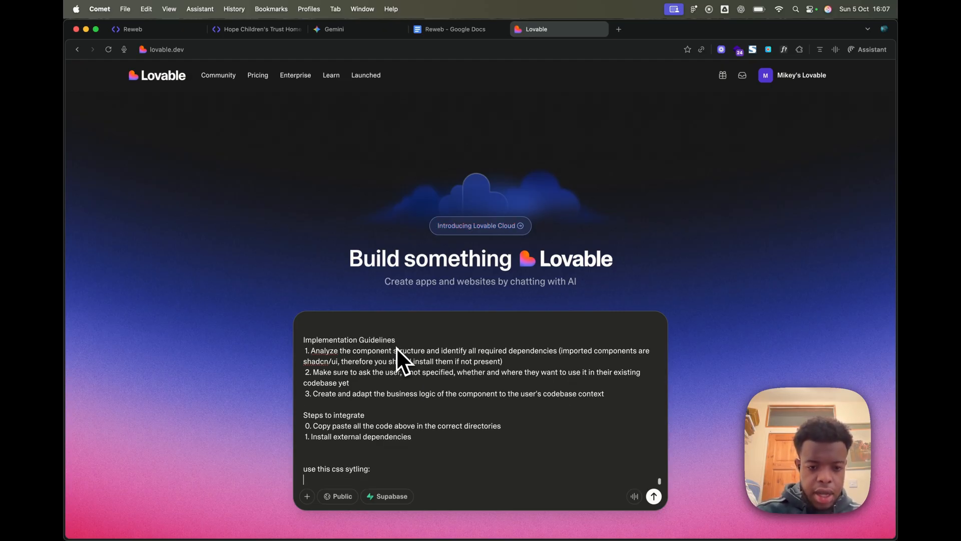
pyautogui.press('super+v')
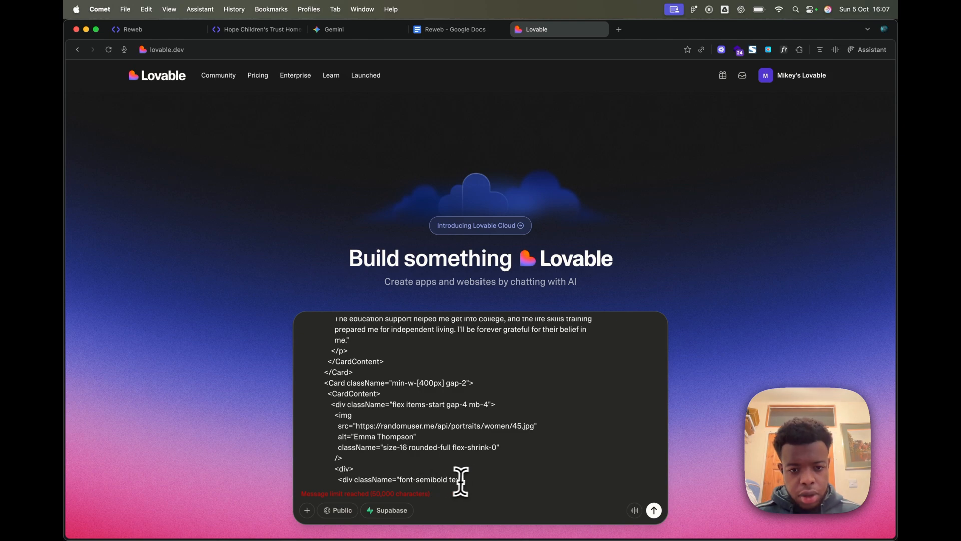
pyautogui.moveTo(477, 479); pyautogui.dragTo(295, 294)
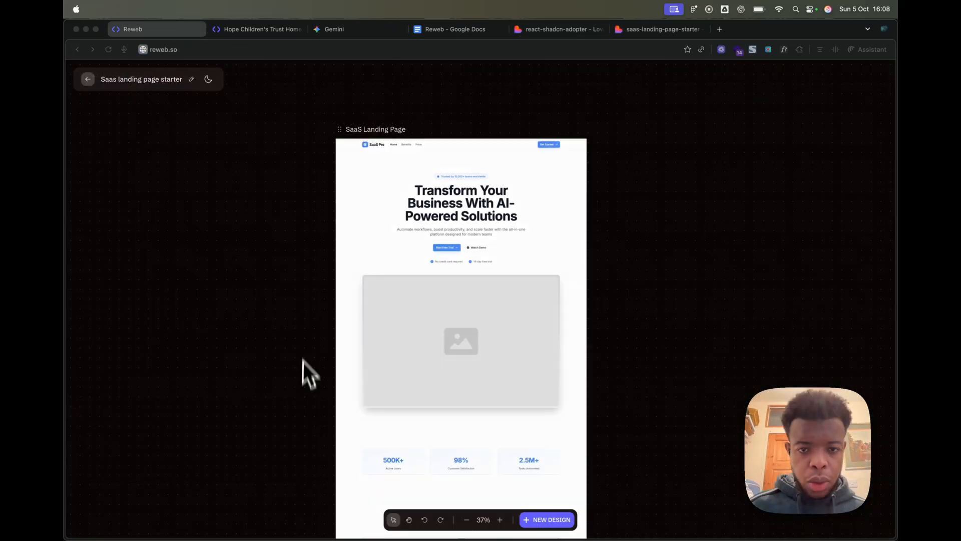
# Review the SaaS Landing Page design in Reweb from the hero through the feature, steps and testimonial sections.
pyautogui.scroll(-10, 490, 213)
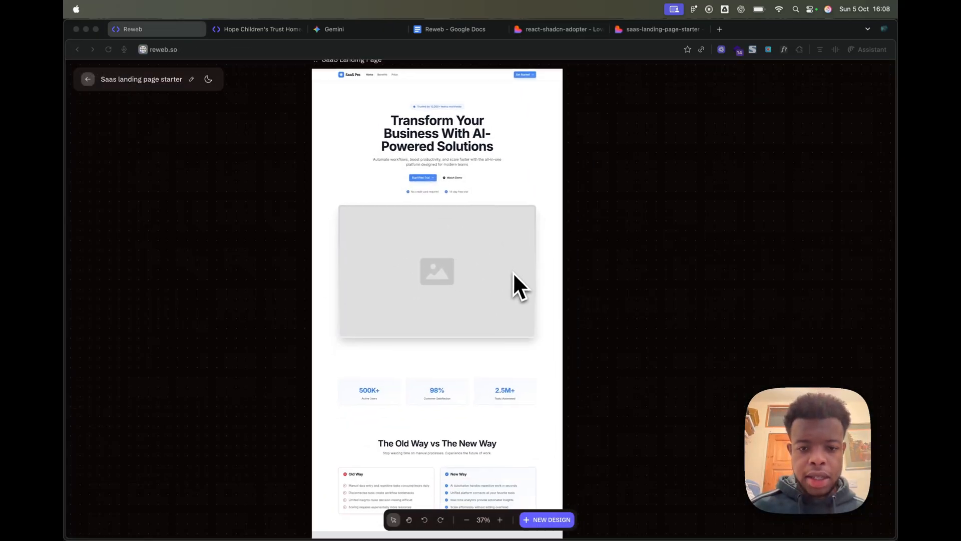
pyautogui.scroll(-10, 478, 352)
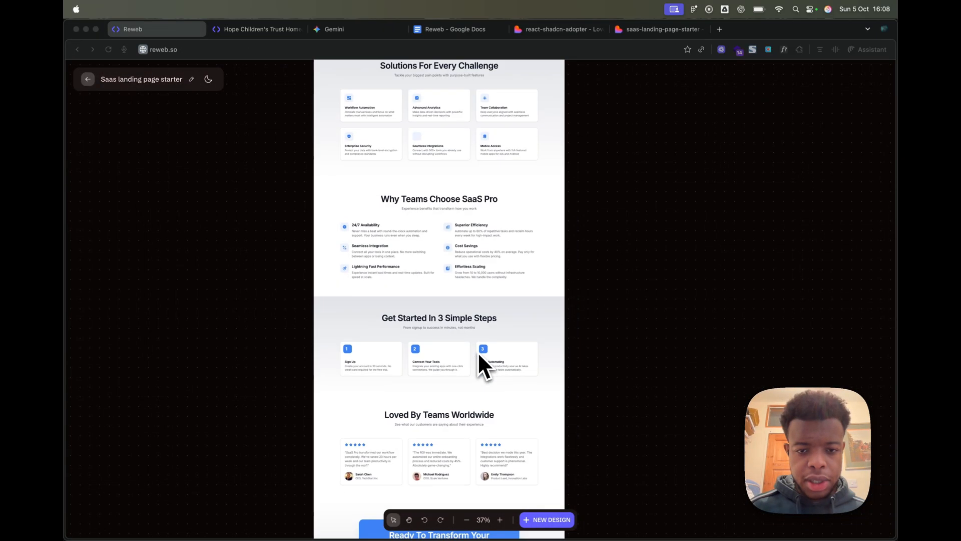
pyautogui.scroll(10, 508, 191)
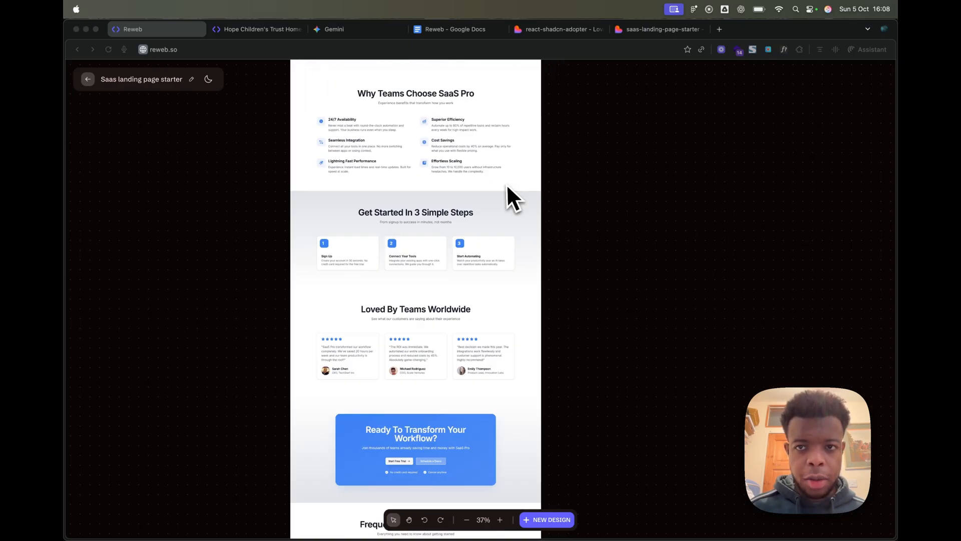
# Switch to the saas-landing-page-starter project in Lovable, hide the chat and examine the styling of the whole page preview.
pyautogui.click(656, 29)
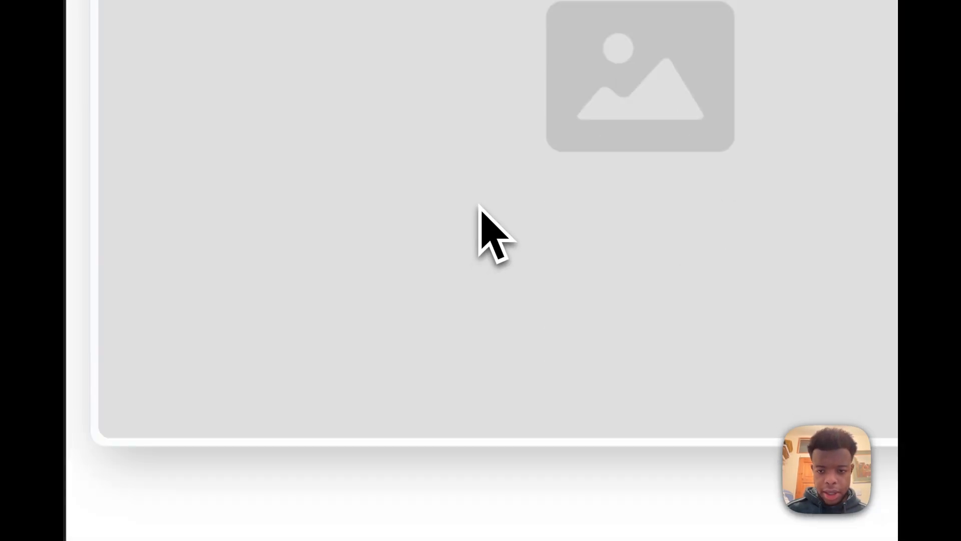
pyautogui.scroll(-5, 479, 205)
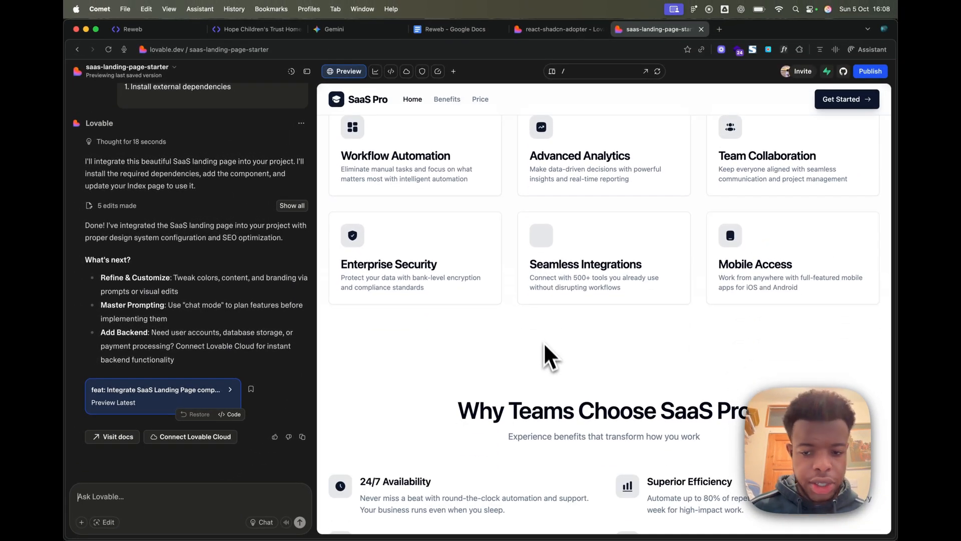
pyautogui.scroll(-10, 550, 378)
pyautogui.scroll(8, 550, 377)
pyautogui.click(307, 72)
pyautogui.scroll(10, 395, 245)
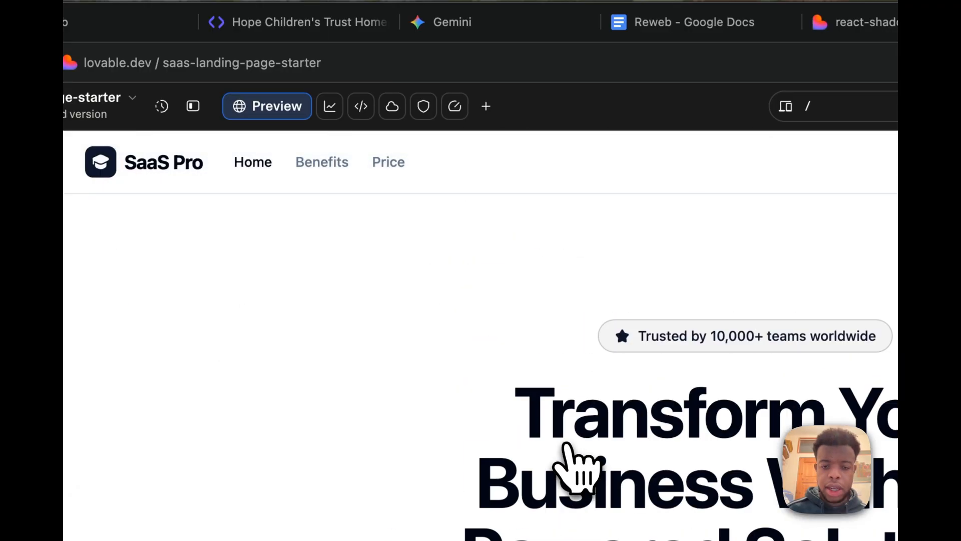
pyautogui.scroll(-10, 576, 463)
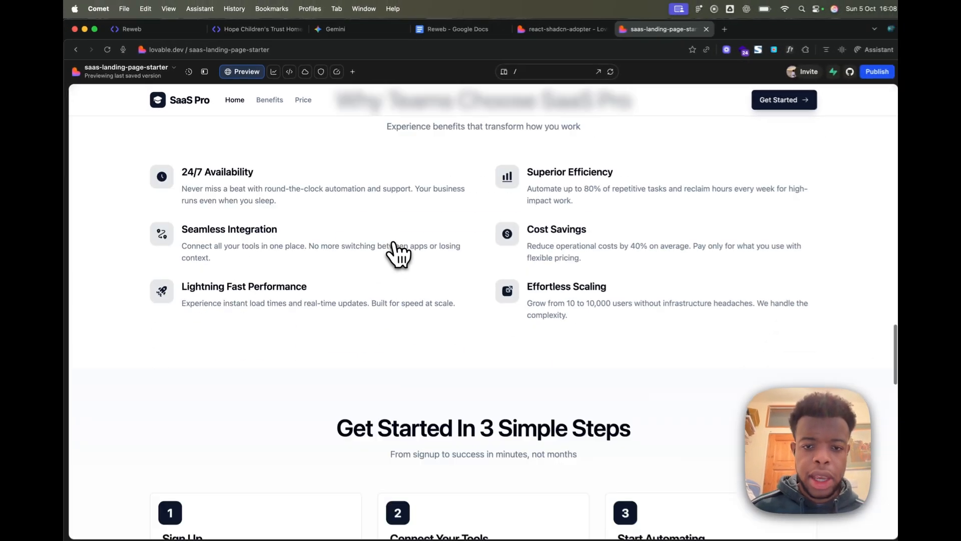
pyautogui.scroll(-15, 393, 244)
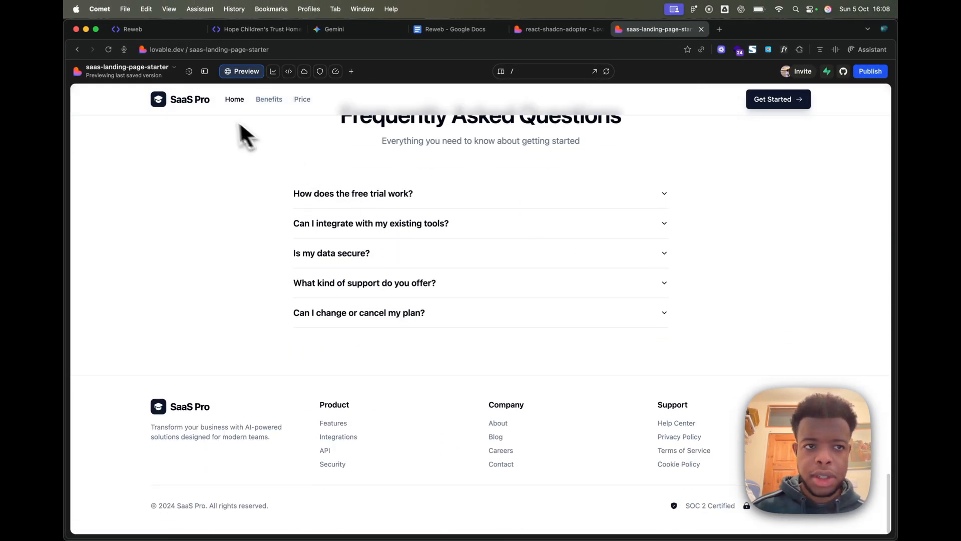
# Switch back to Reweb, open the code of the SaaS Landing Page and copy its CSS.
pyautogui.click(150, 29)
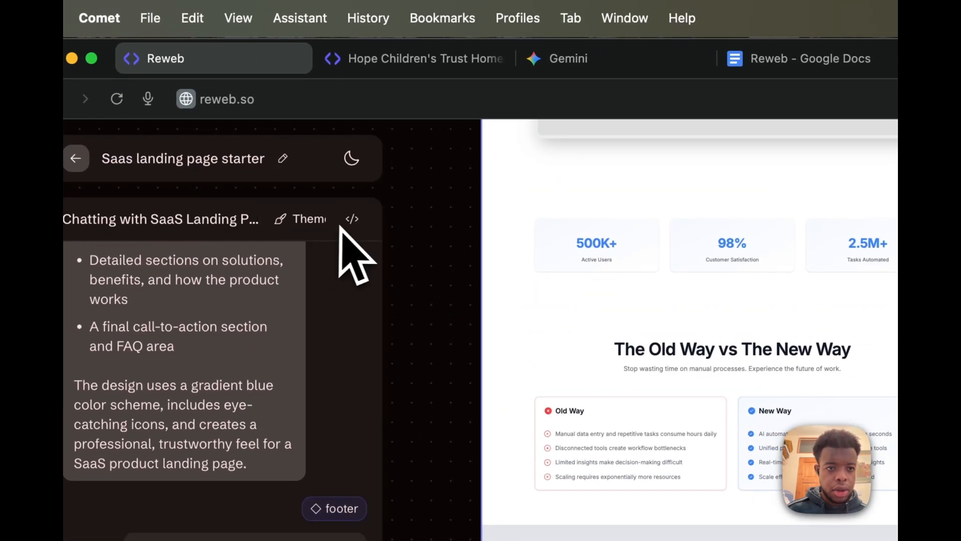
pyautogui.click(351, 218)
pyautogui.click(280, 267)
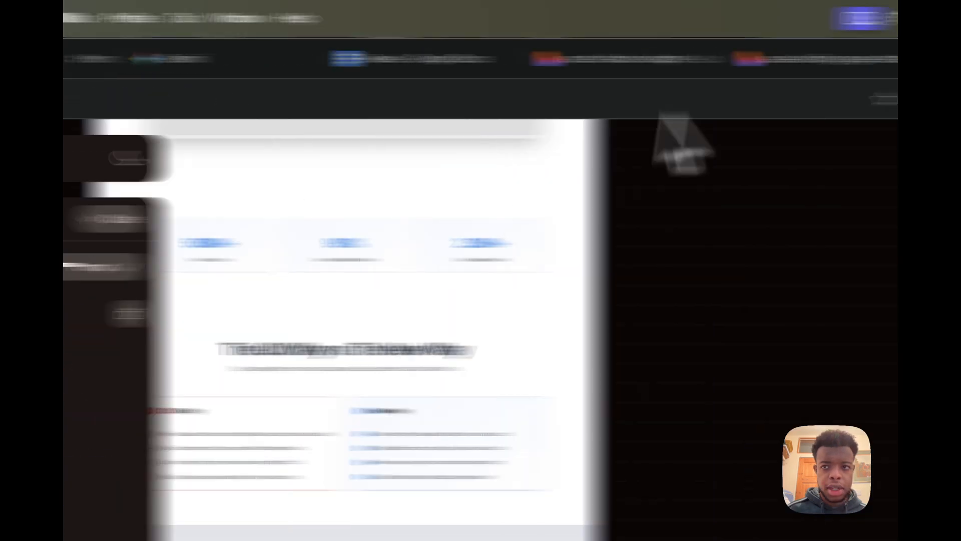
# Return to the Lovable SaaS project, reopen the chat and send "restyle this site using the below css:" followed by the copied CSS.
pyautogui.click(568, 67)
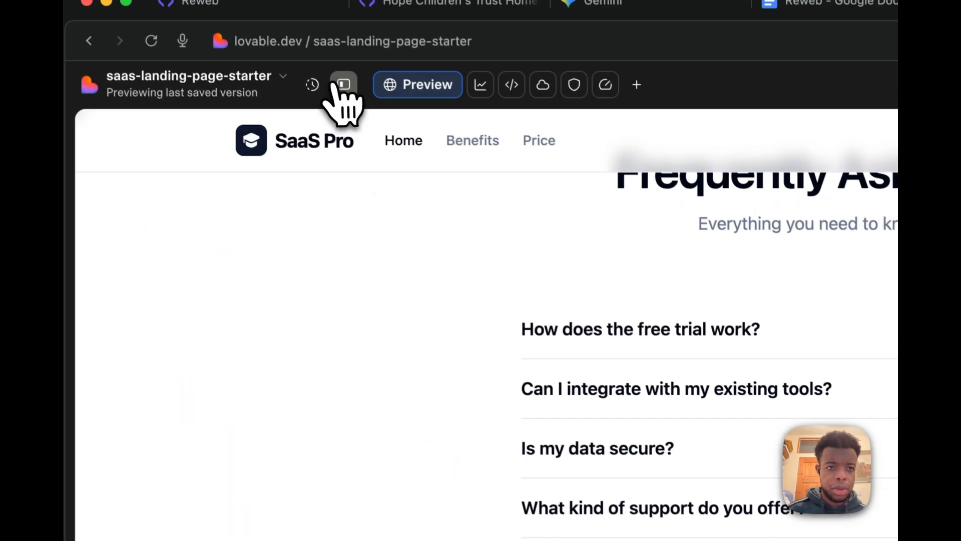
pyautogui.click(343, 83)
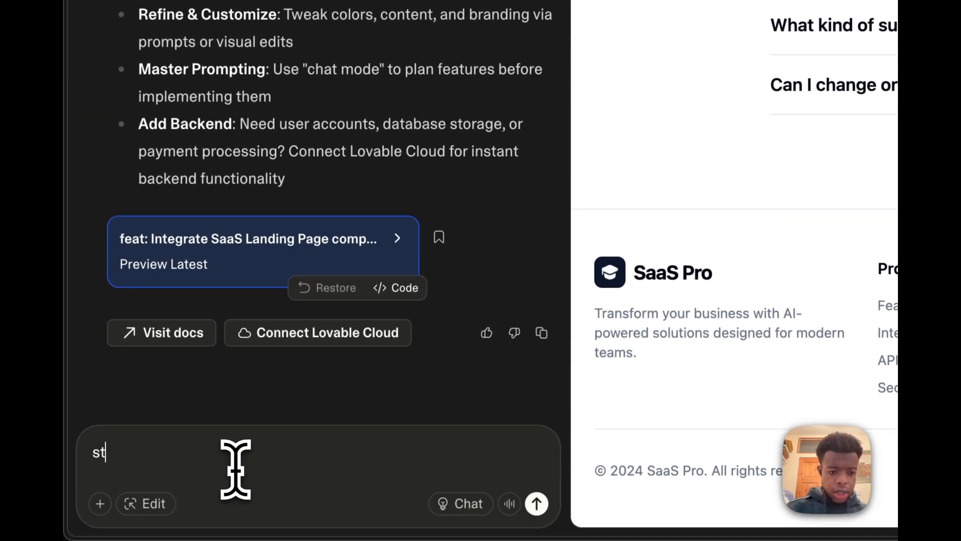
pyautogui.write('restyle this site using the below css:')
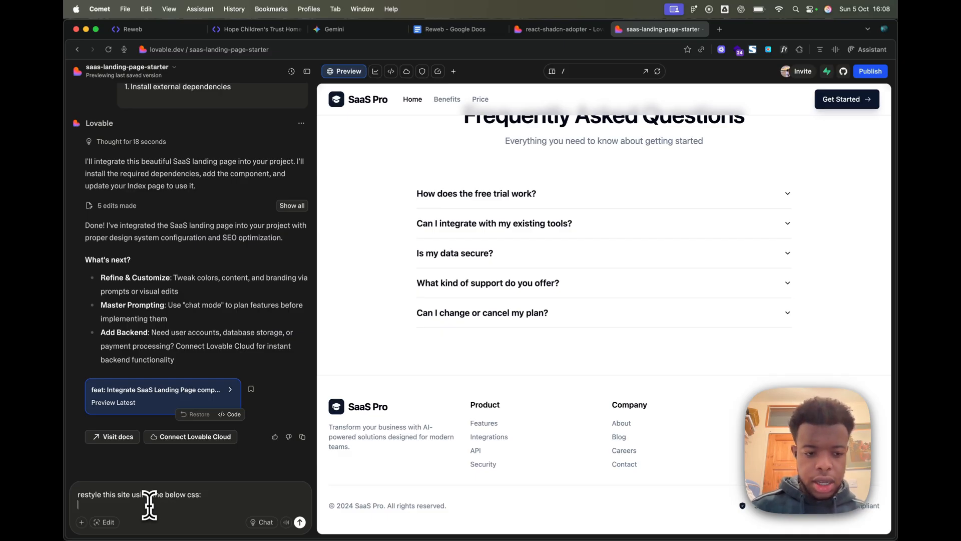
pyautogui.press('super+v')
pyautogui.press('Return')
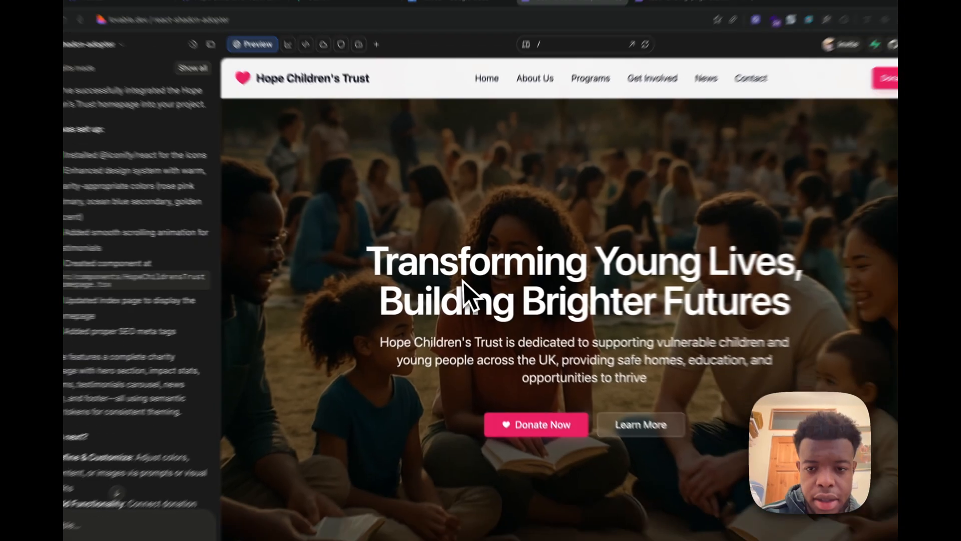
# Examine the hero, impact figures, mission and core programs sections of the Hope Children's Trust preview in Lovable.
pyautogui.scroll(-7, 475, 362)
pyautogui.scroll(3, 475, 362)
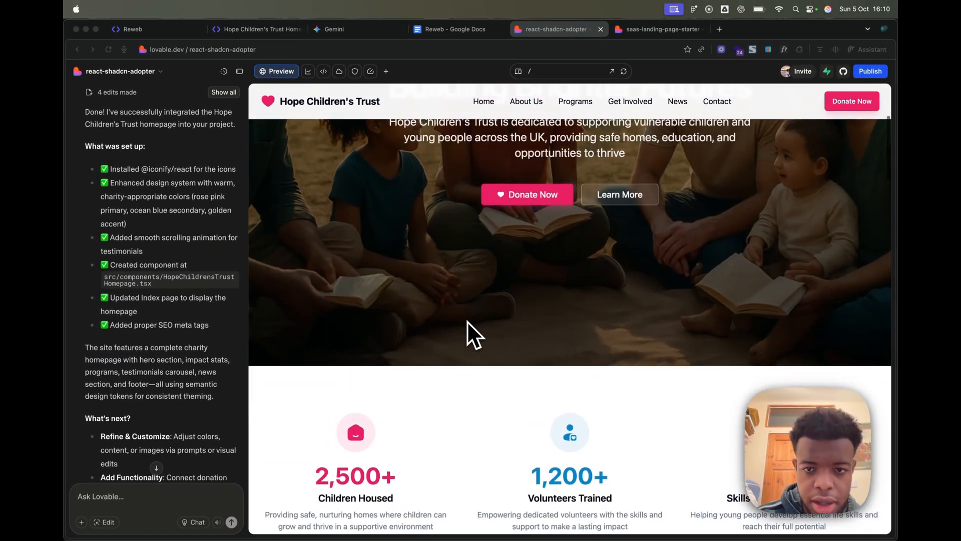
pyautogui.scroll(-7, 467, 320)
pyautogui.scroll(-8, 467, 320)
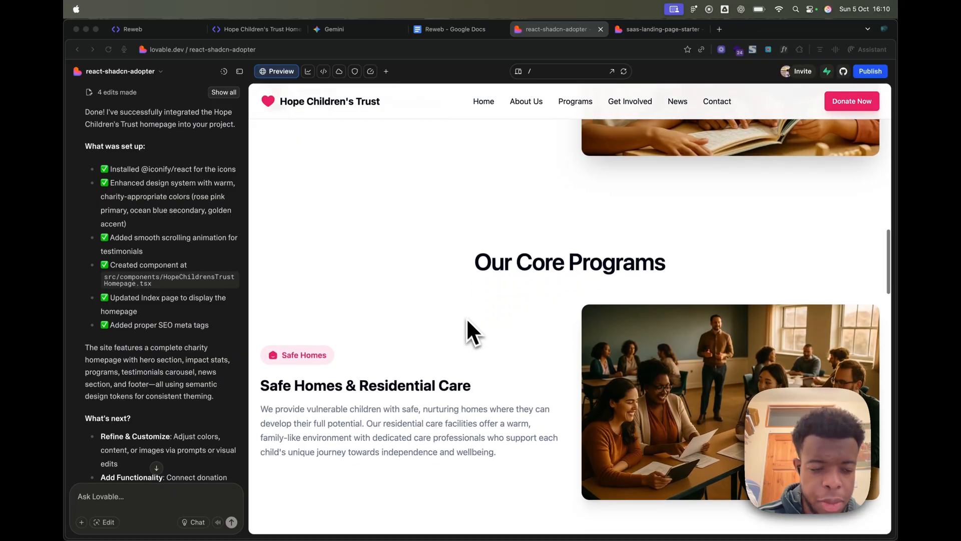
pyautogui.scroll(9, 476, 268)
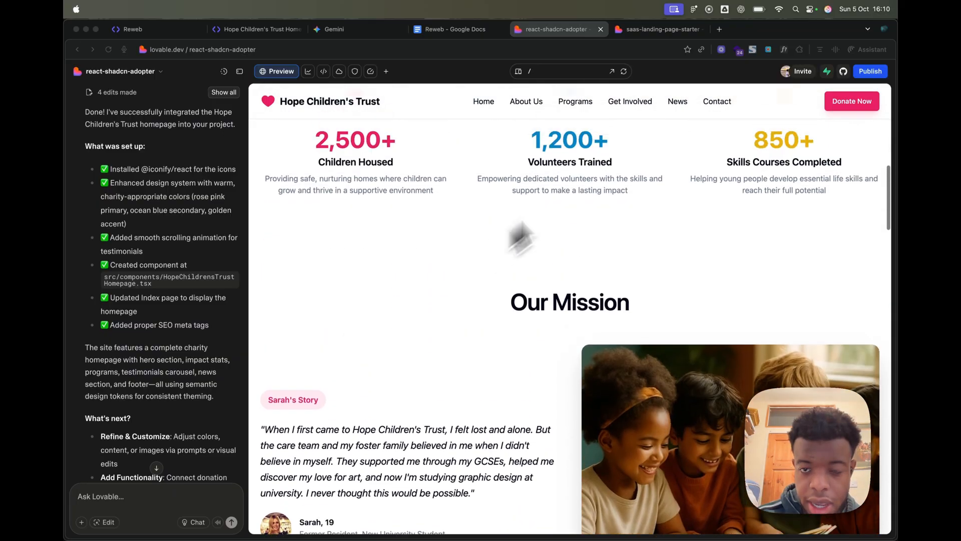
pyautogui.scroll(3, 629, 176)
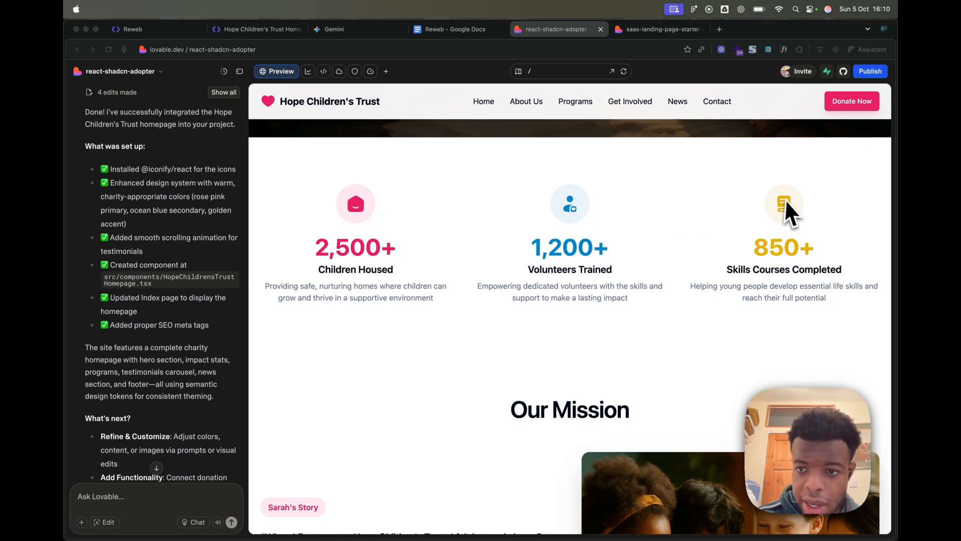
# Examine the testimonials, latest news, donation call-to-action and footer of the Hope Children's Trust preview, ending back at the hero.
pyautogui.scroll(-10, 481, 290)
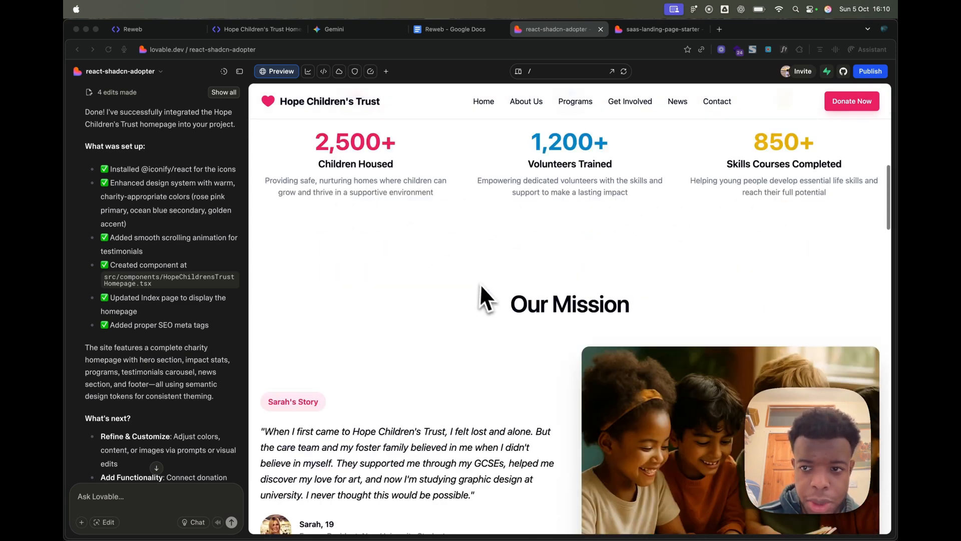
pyautogui.scroll(-12, 618, 397)
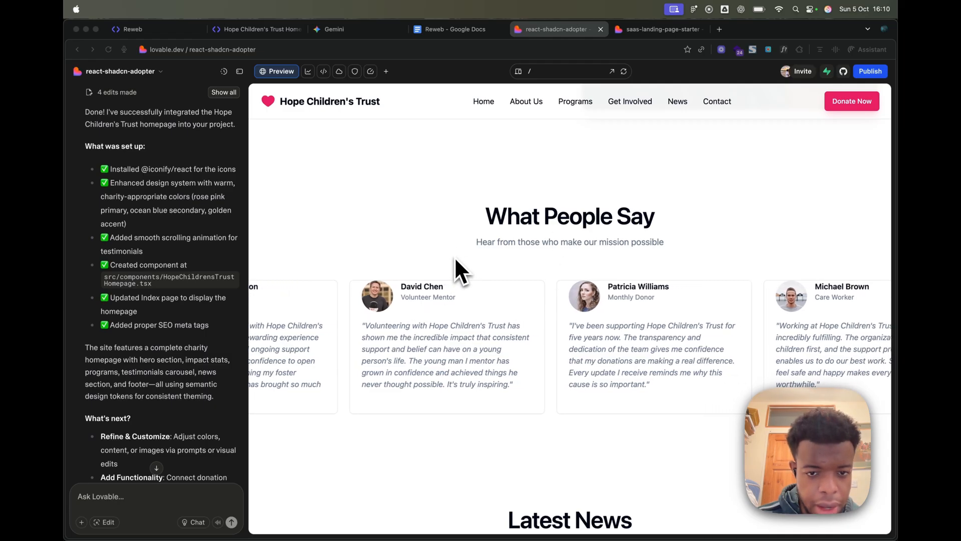
pyautogui.scroll(-3, 503, 363)
pyautogui.scroll(-6, 499, 373)
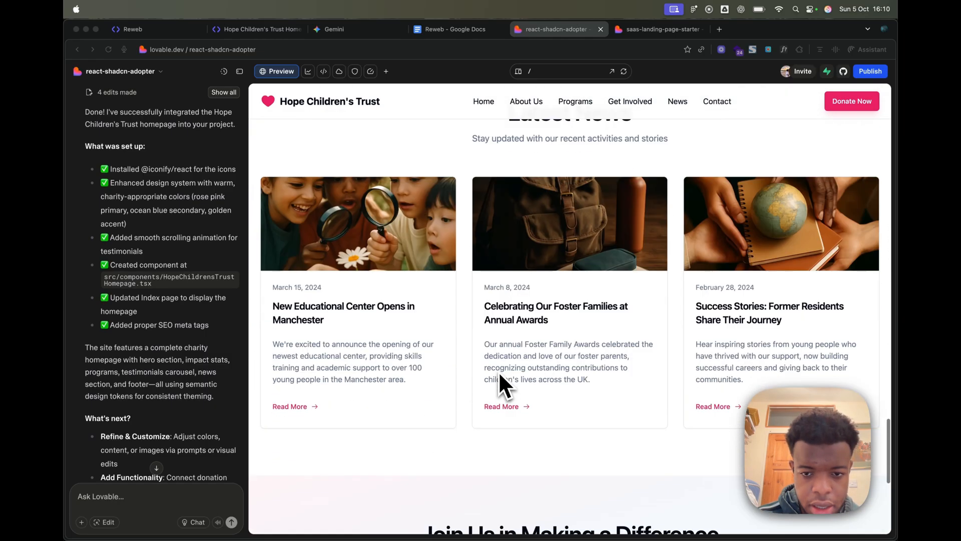
pyautogui.scroll(-4, 571, 360)
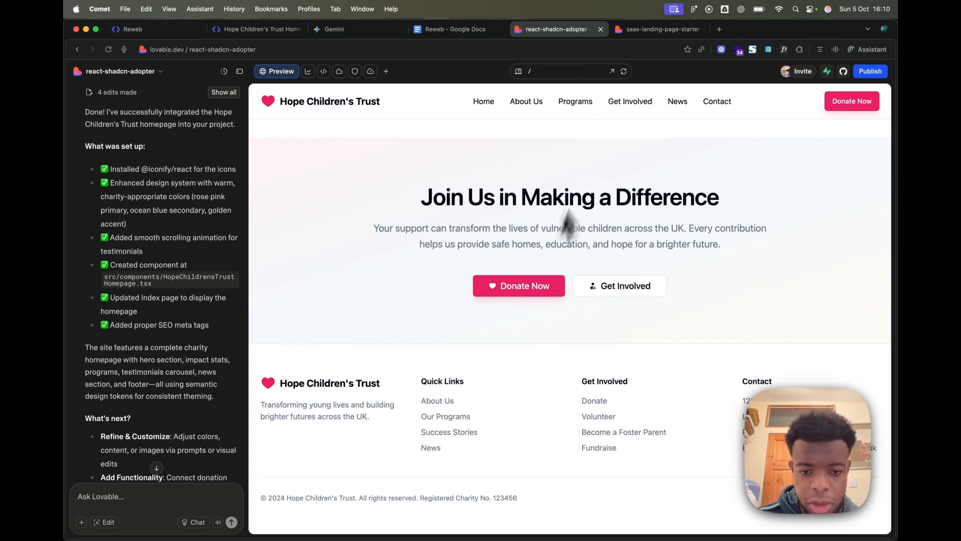
pyautogui.scroll(20, 515, 301)
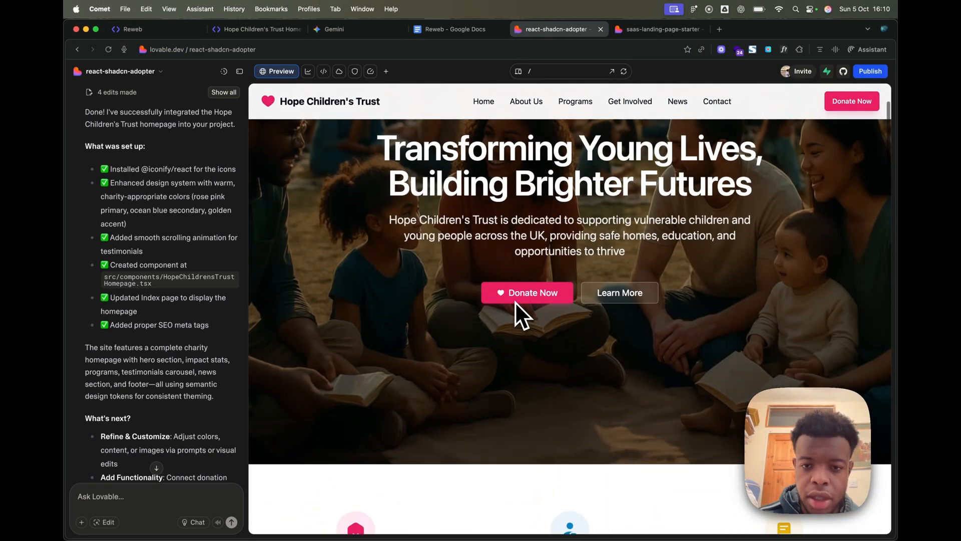
pyautogui.scroll(3, 515, 301)
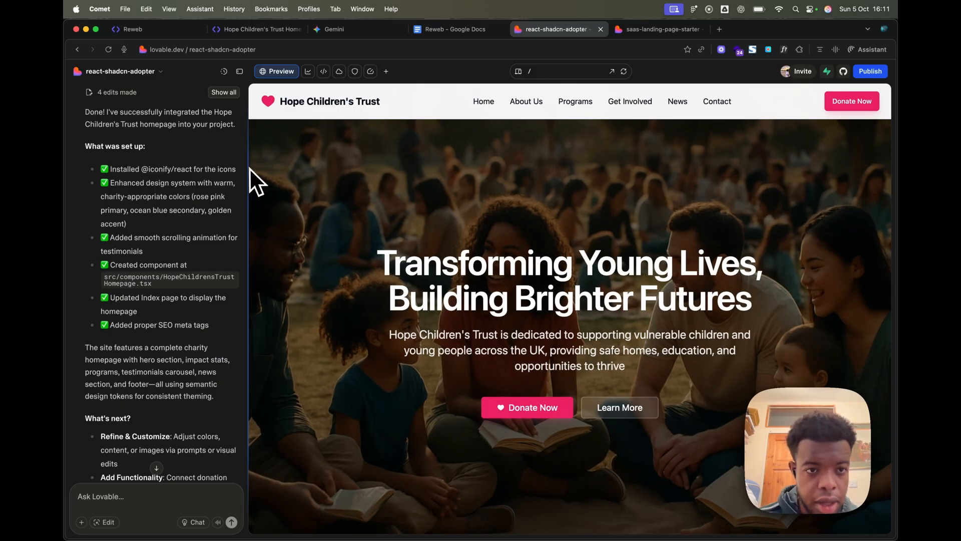
# Look through the globals.css code of the SaaS Landing Page in Reweb.
pyautogui.scroll(-2, 562, 311)
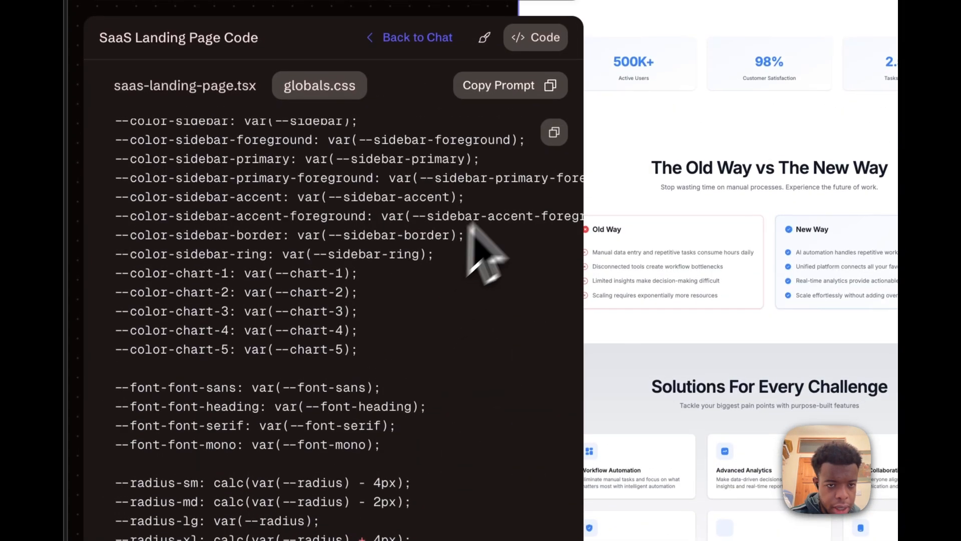
pyautogui.scroll(6, 401, 309)
pyautogui.scroll(10, 402, 311)
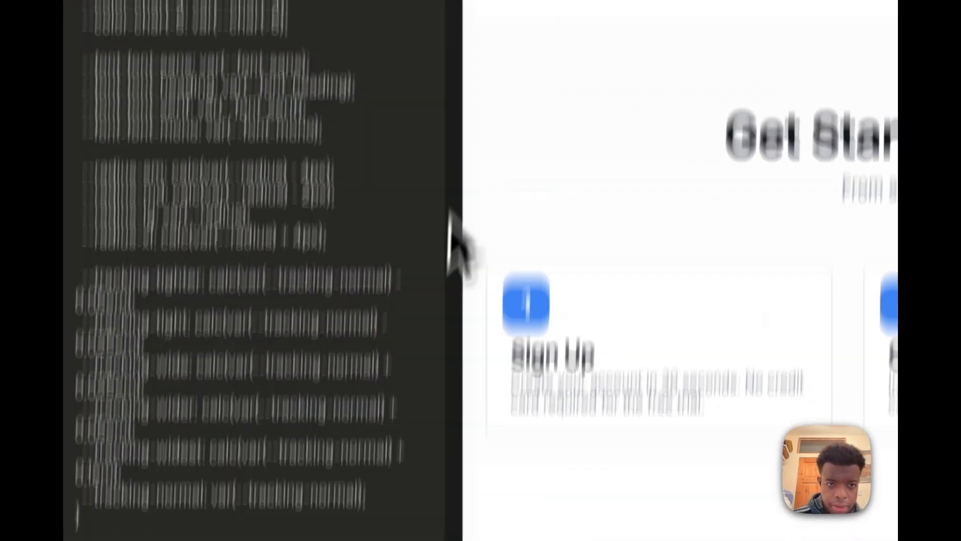
# Narrow the chat beside the Lovable SaaS preview and compare the restyled page's colours and fonts from hero to footer.
pyautogui.moveTo(453, 214); pyautogui.dragTo(325, 90)
pyautogui.scroll(1, 816, 217)
pyautogui.scroll(10, 490, 238)
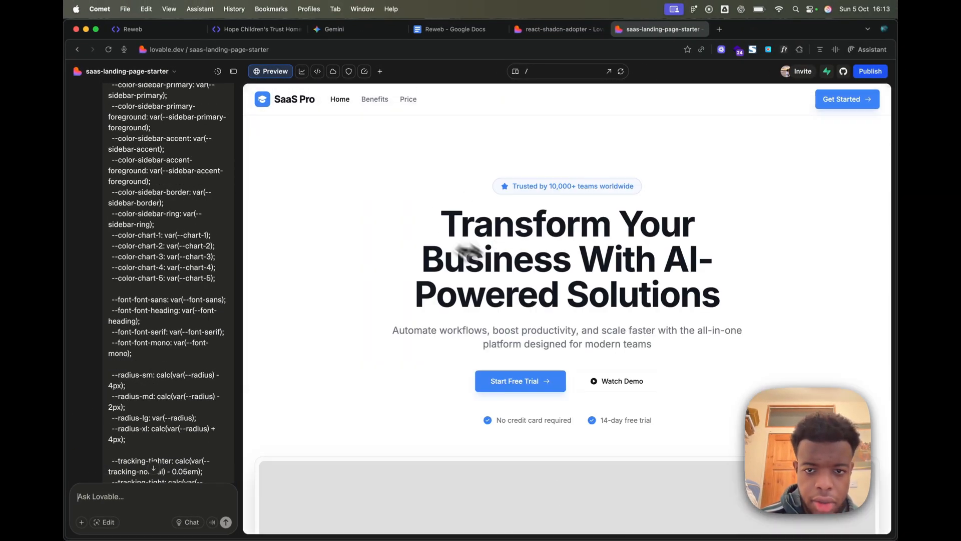
pyautogui.scroll(-15, 510, 381)
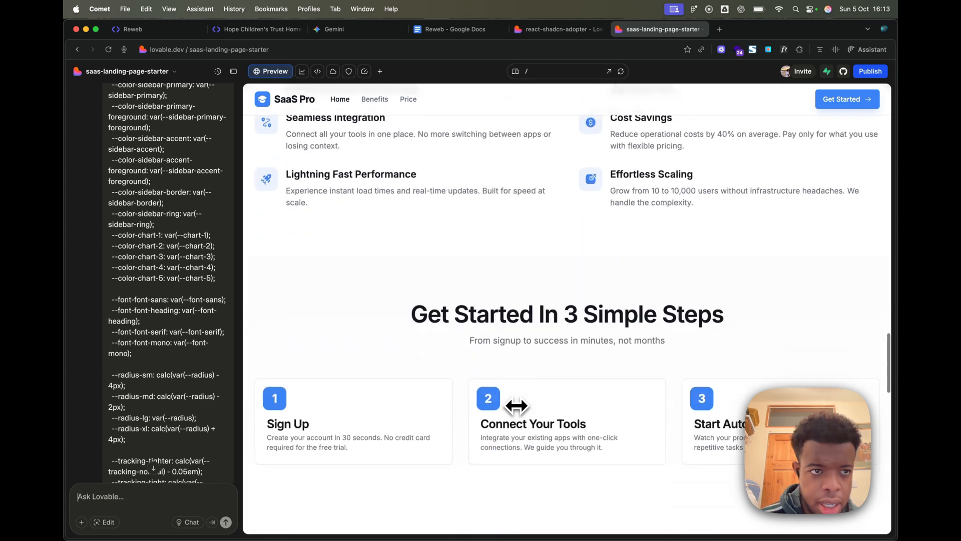
pyautogui.scroll(-10, 517, 406)
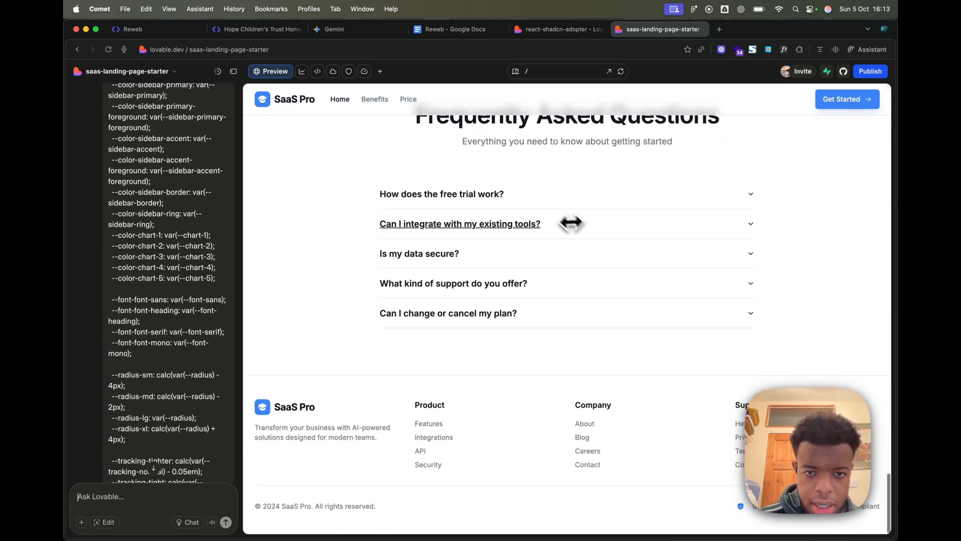
pyautogui.scroll(10, 577, 226)
pyautogui.scroll(15, 540, 182)
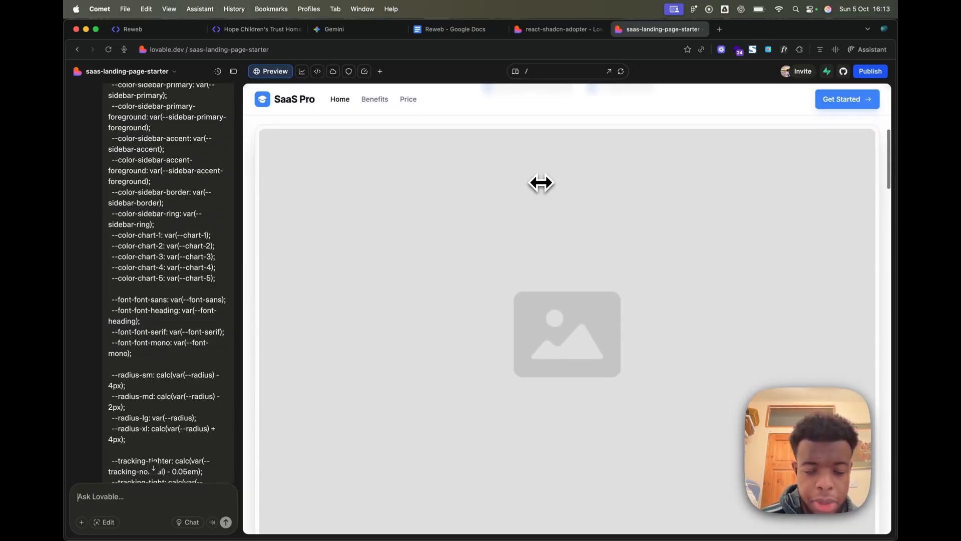
# Examine the SaaS preview from hero to testimonials in Lovable, and the Hope Children's Trust homepage down to its core programs in Reweb.
pyautogui.scroll(5, 540, 183)
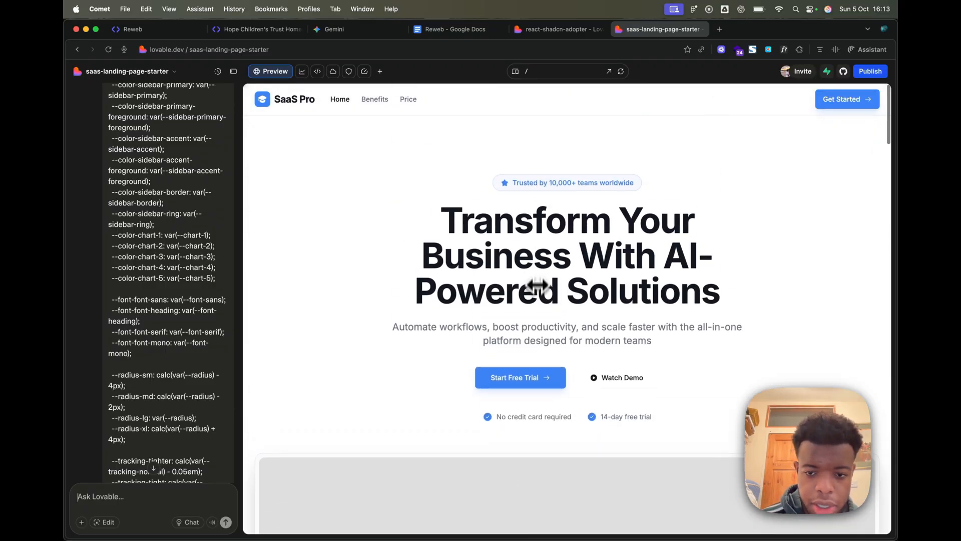
pyautogui.scroll(-10, 536, 254)
pyautogui.scroll(-12, 541, 350)
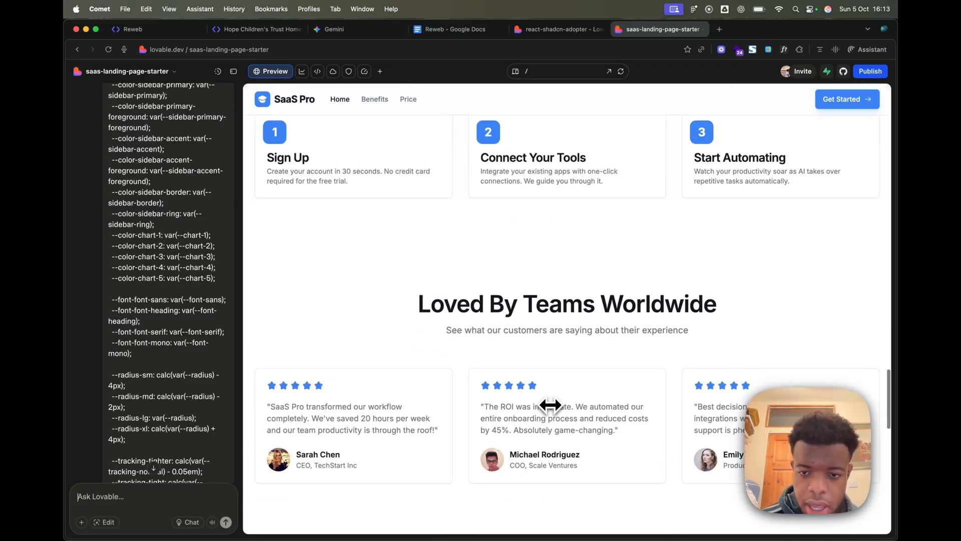
pyautogui.scroll(2, 551, 405)
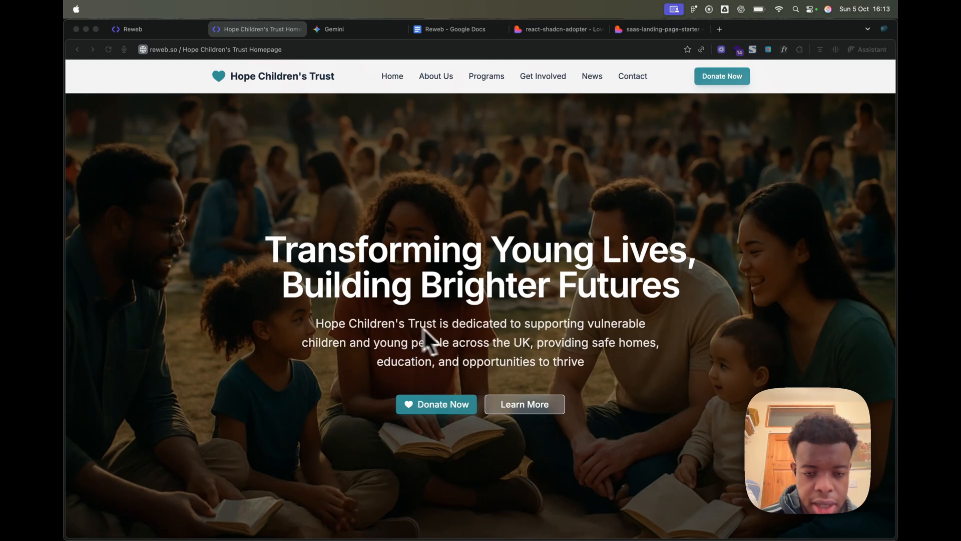
pyautogui.scroll(-15, 461, 413)
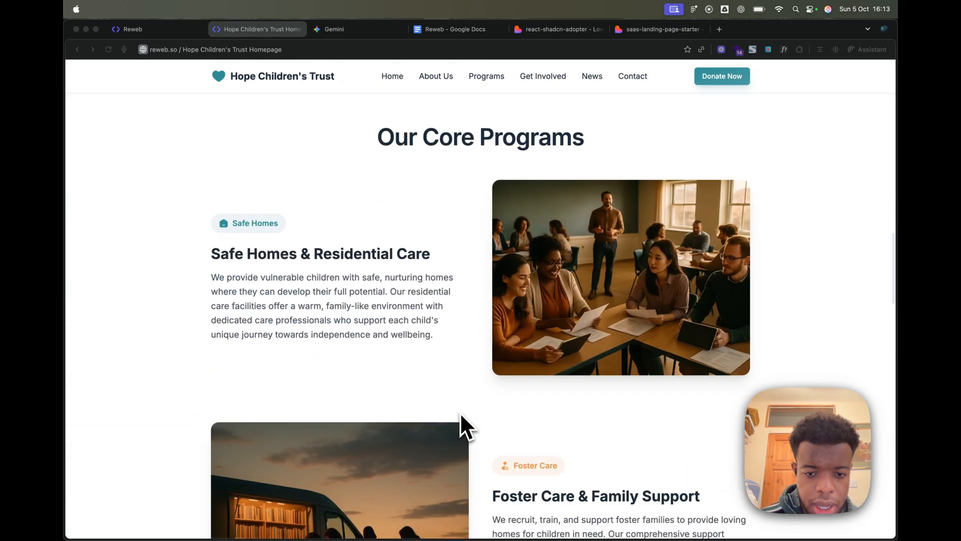
pyautogui.scroll(-3, 461, 412)
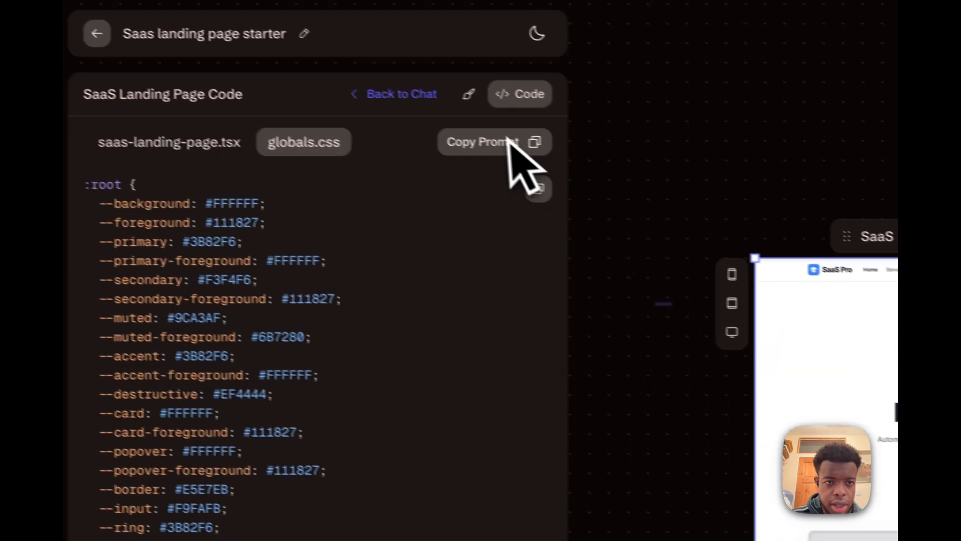
# Open the theme settings of the SaaS Landing Page in Reweb and look through its fonts, radius and colours.
pyautogui.click(481, 101)
pyautogui.scroll(-15, 243, 331)
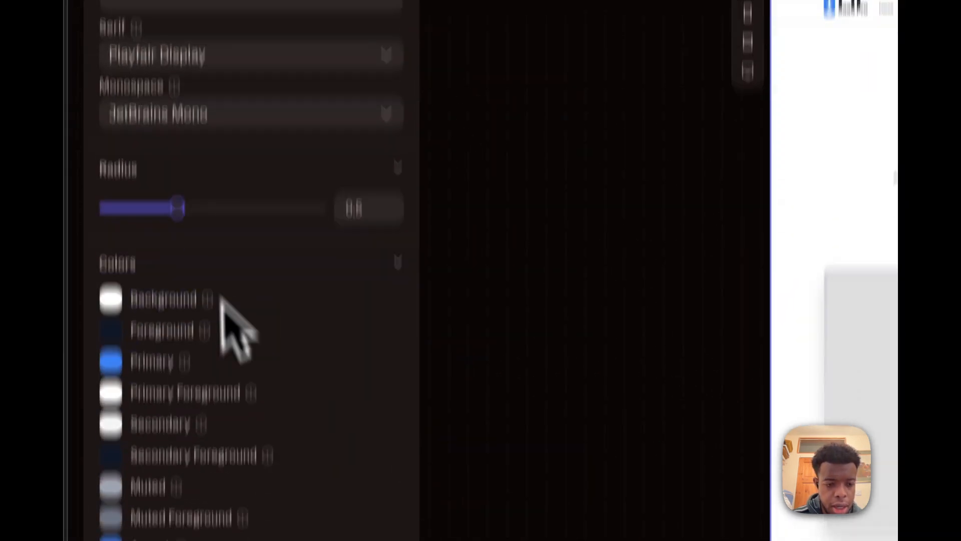
pyautogui.scroll(15, 199, 437)
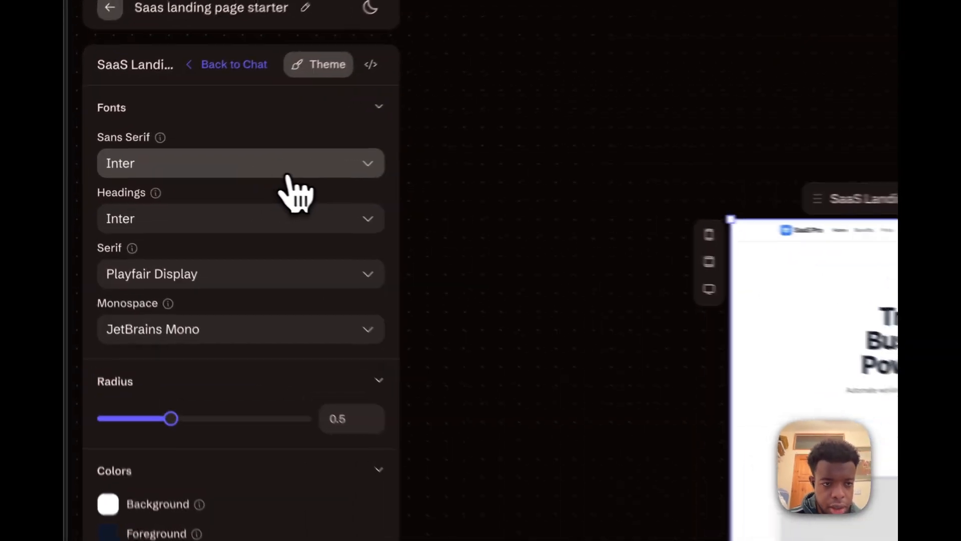
# Set both the Sans Serif and the Headings font of the SaaS Landing Page to DM Sans.
pyautogui.click(189, 162)
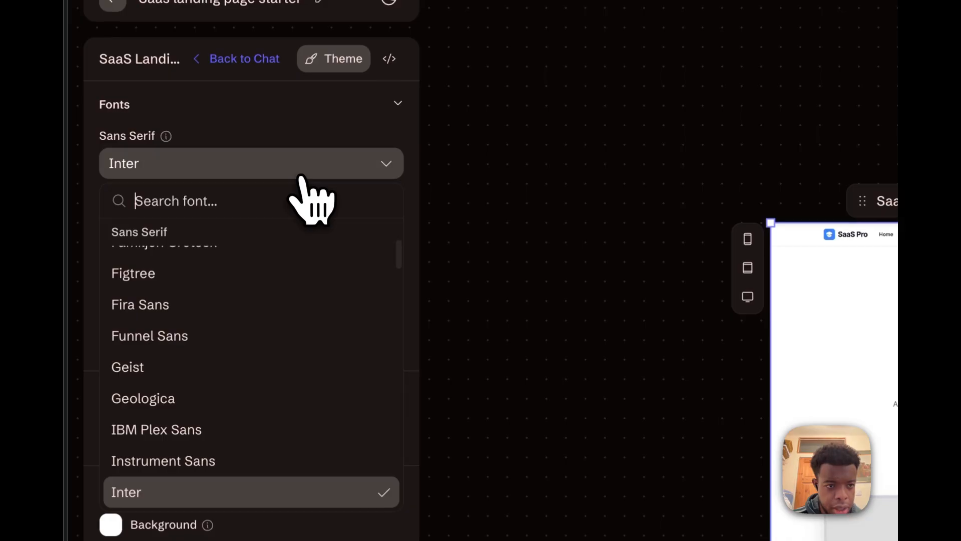
pyautogui.scroll(3, 164, 263)
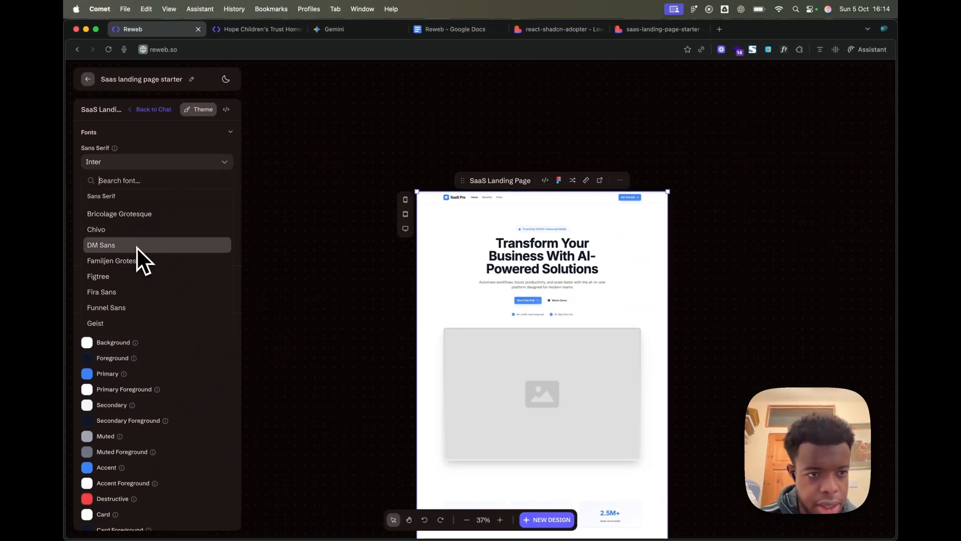
pyautogui.scroll(1, 136, 251)
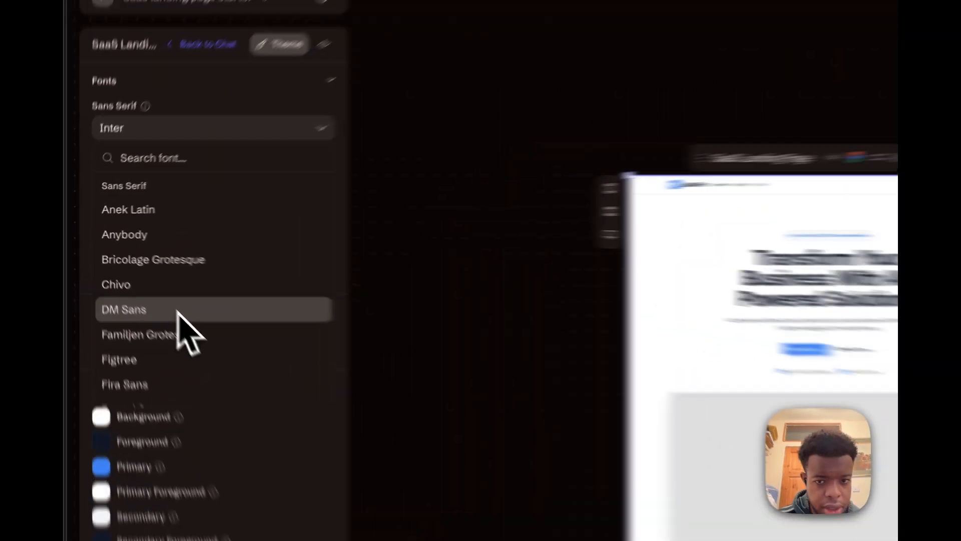
pyautogui.click(140, 273)
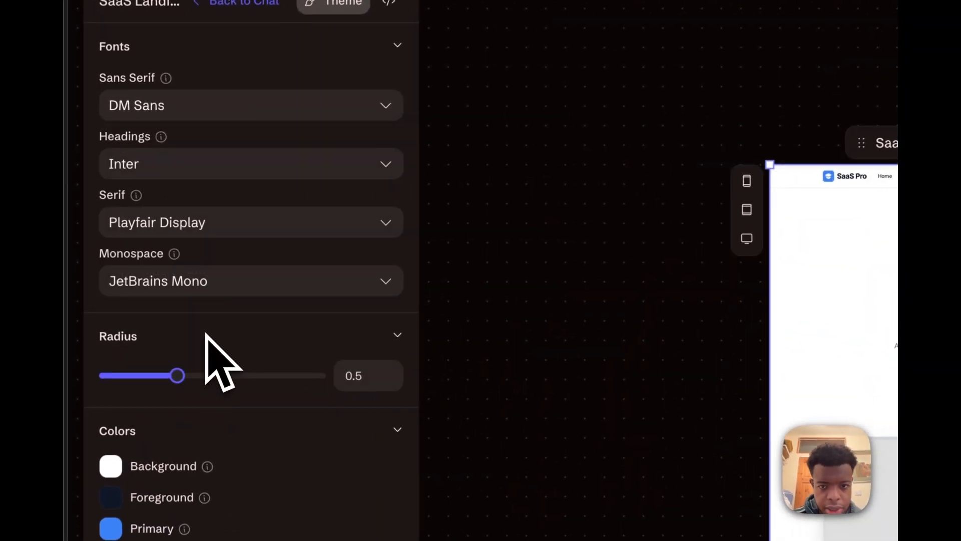
pyautogui.click(245, 164)
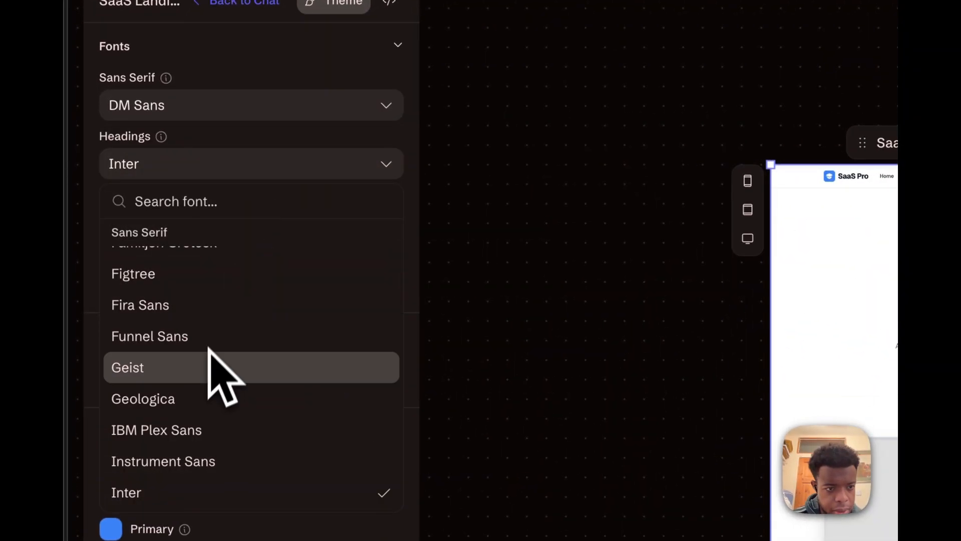
pyautogui.scroll(4, 203, 416)
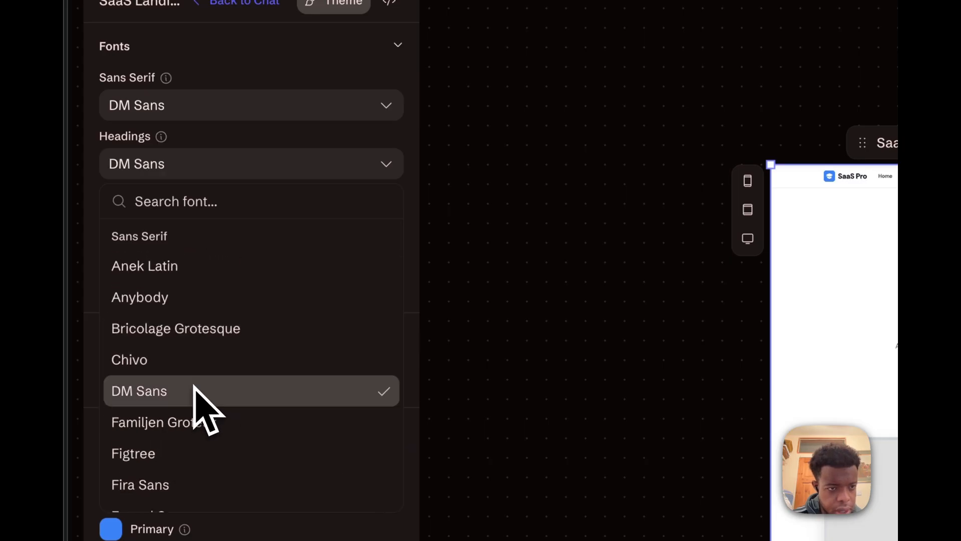
pyautogui.click(195, 391)
# Search for Inter in the font lists and set both the Headings and Sans Serif fonts to it.
pyautogui.click(212, 173)
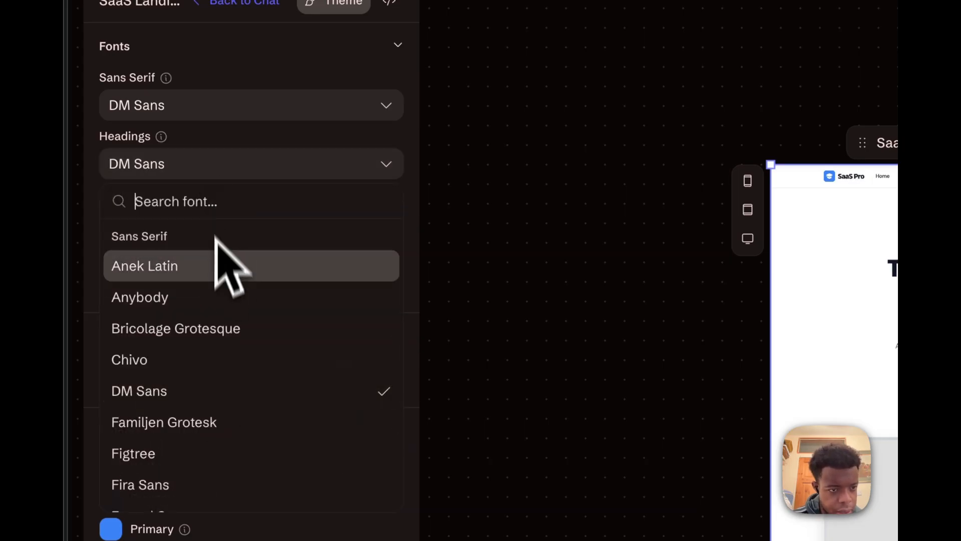
pyautogui.scroll(-1, 218, 272)
pyautogui.write('int')
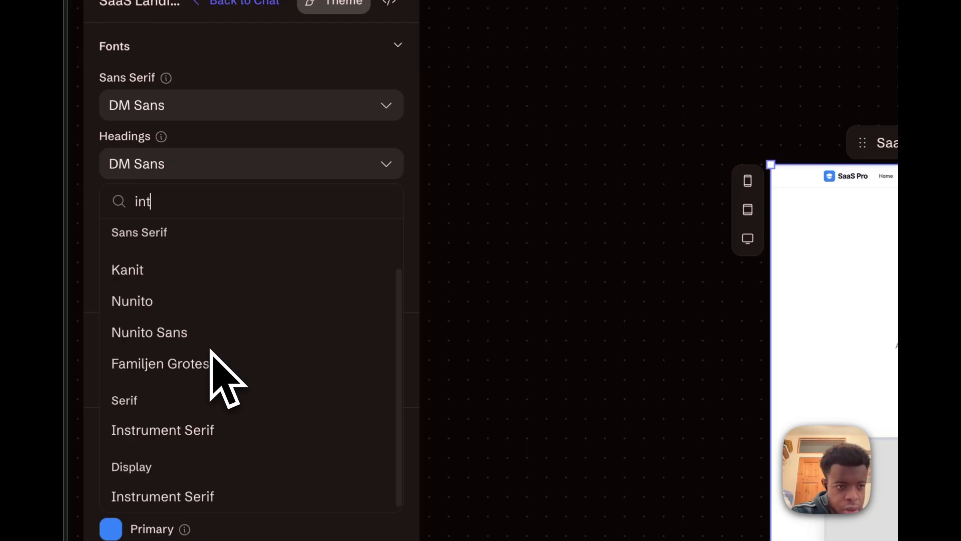
pyautogui.write('er')
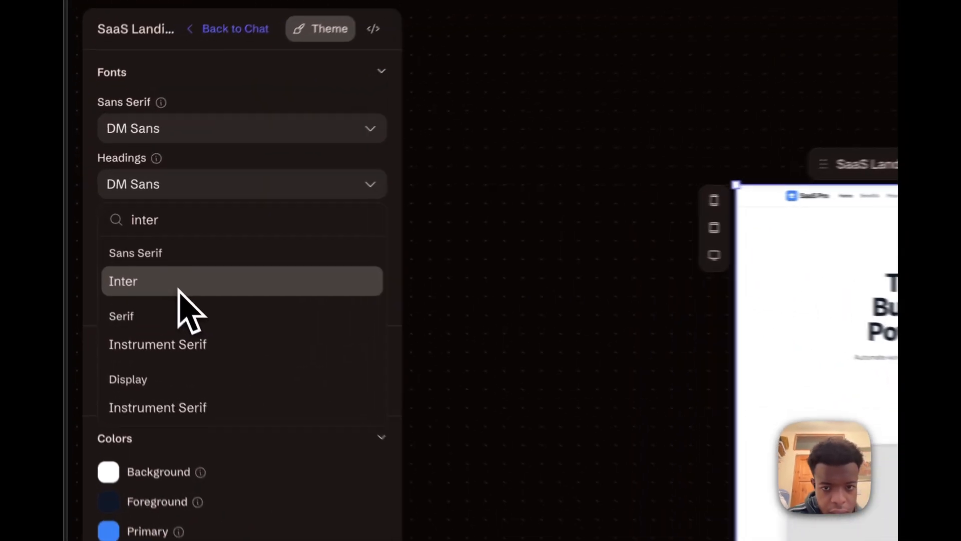
pyautogui.click(119, 245)
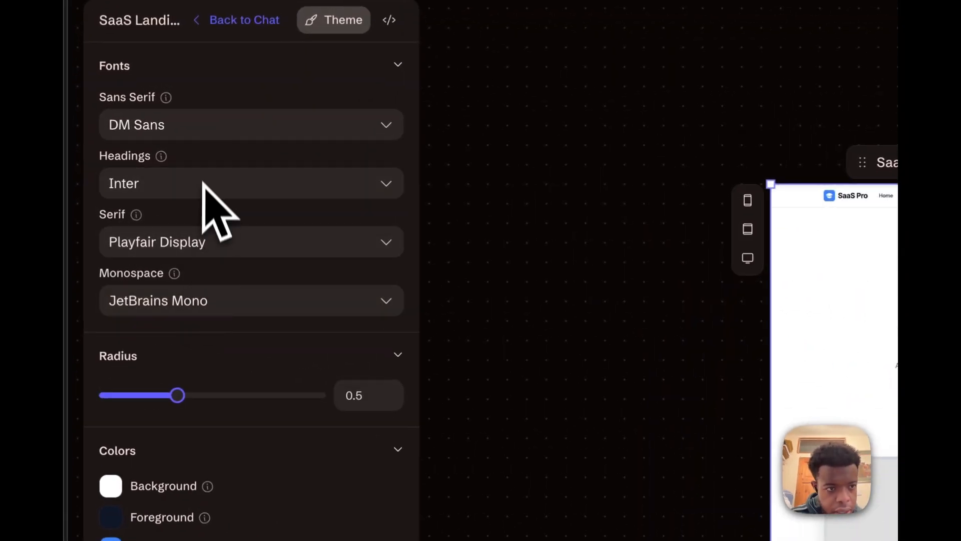
pyautogui.click(194, 134)
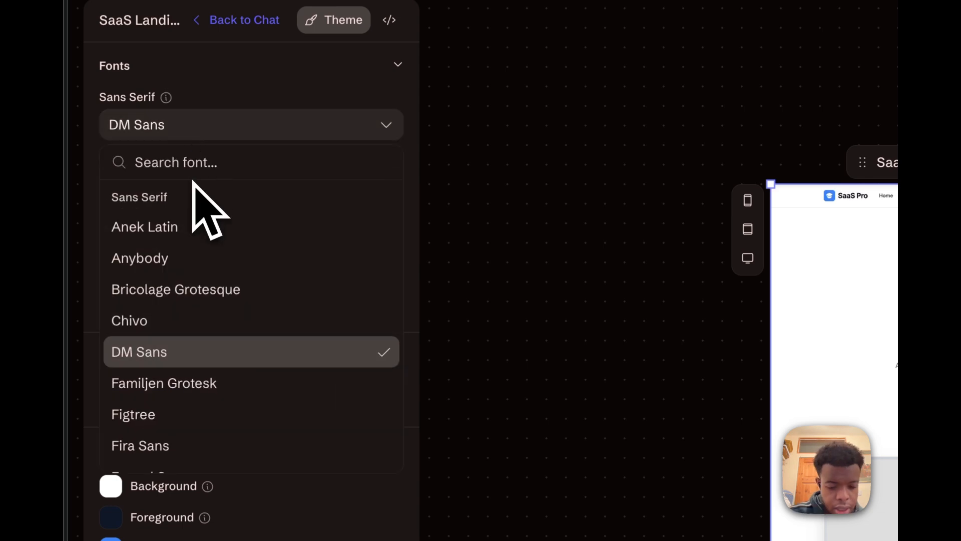
pyautogui.write('inter')
pyautogui.click(161, 226)
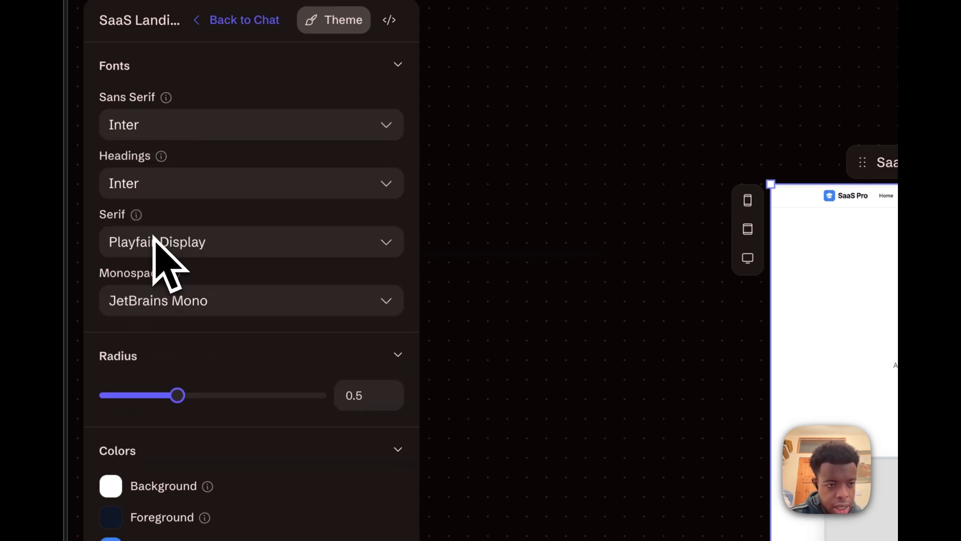
# Set the SaaS Landing Page's Headings font to DM Sans and its corner radius to 1.5.
pyautogui.click(163, 189)
pyautogui.scroll(5, 190, 381)
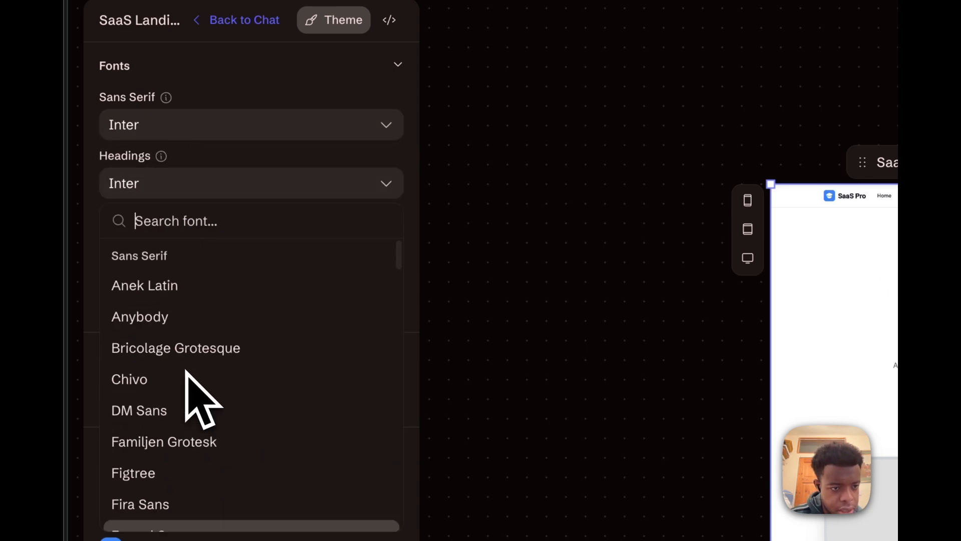
pyautogui.click(171, 420)
pyautogui.scroll(-6, 639, 432)
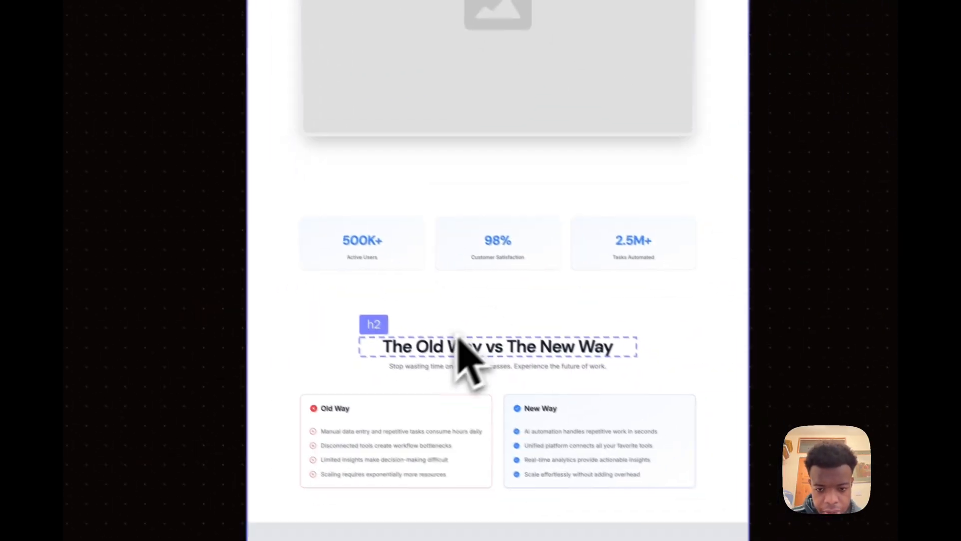
pyautogui.scroll(4, 660, 492)
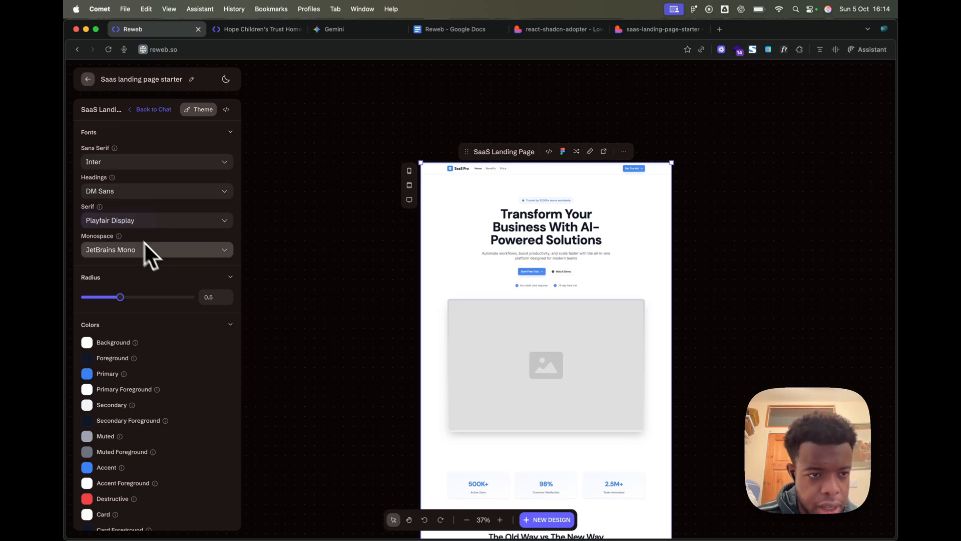
pyautogui.moveTo(121, 298); pyautogui.dragTo(160, 308)
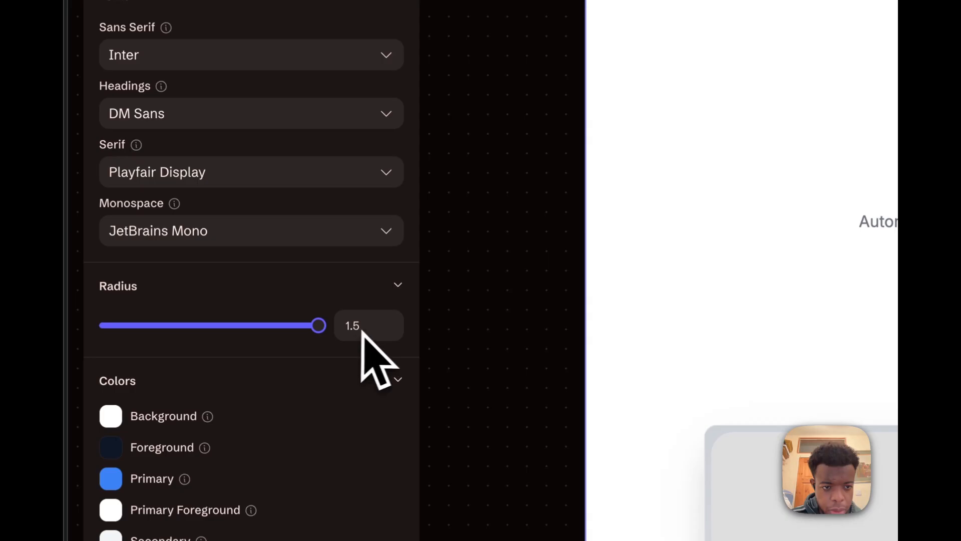
pyautogui.scroll(-2, 213, 460)
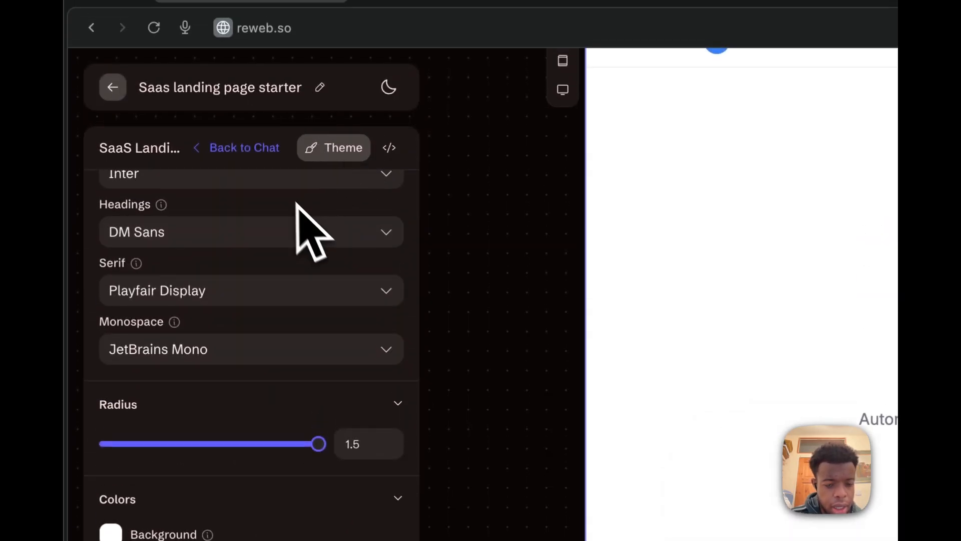
# Return to the SaaS Landing Page chat, request "make this a dark mode site", and review the redesigned page.
pyautogui.click(113, 87)
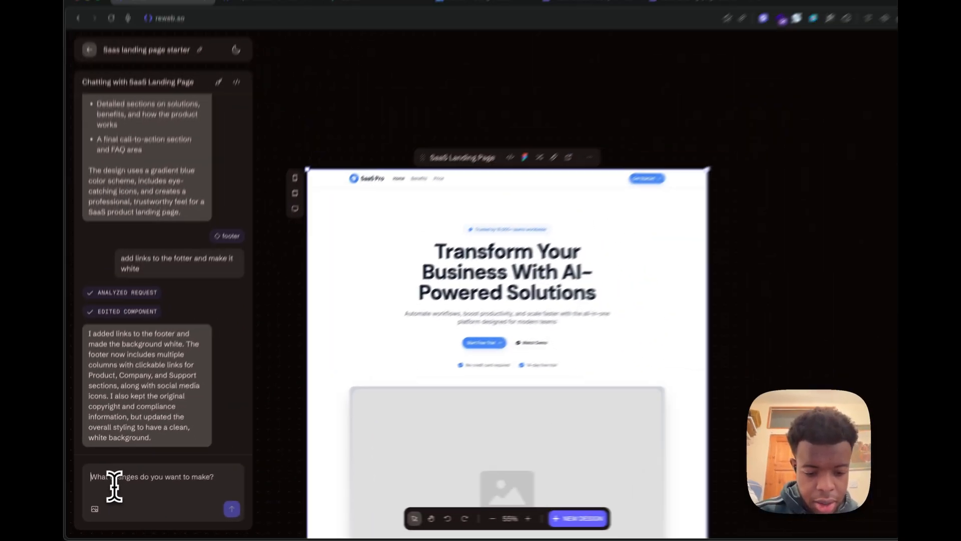
pyautogui.write('make this a dark mode site')
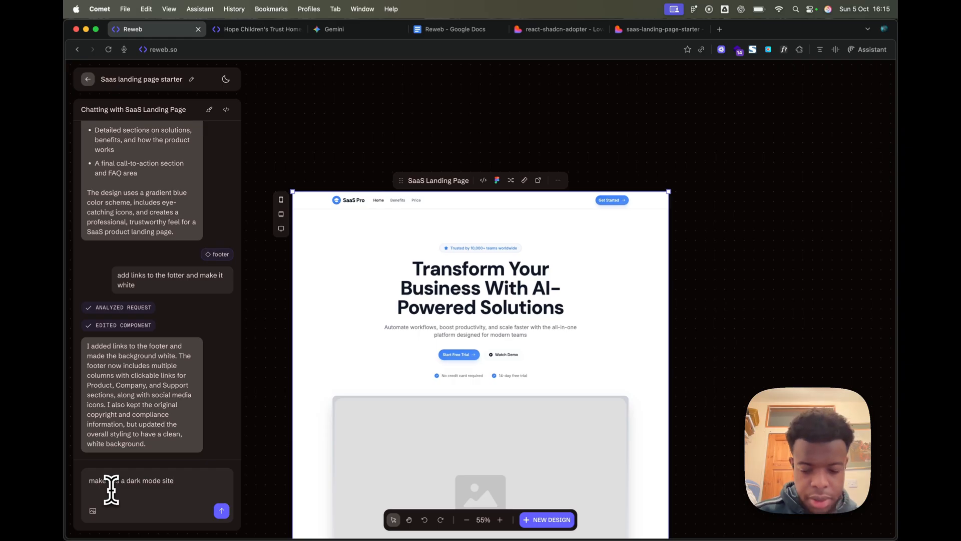
pyautogui.press('Return')
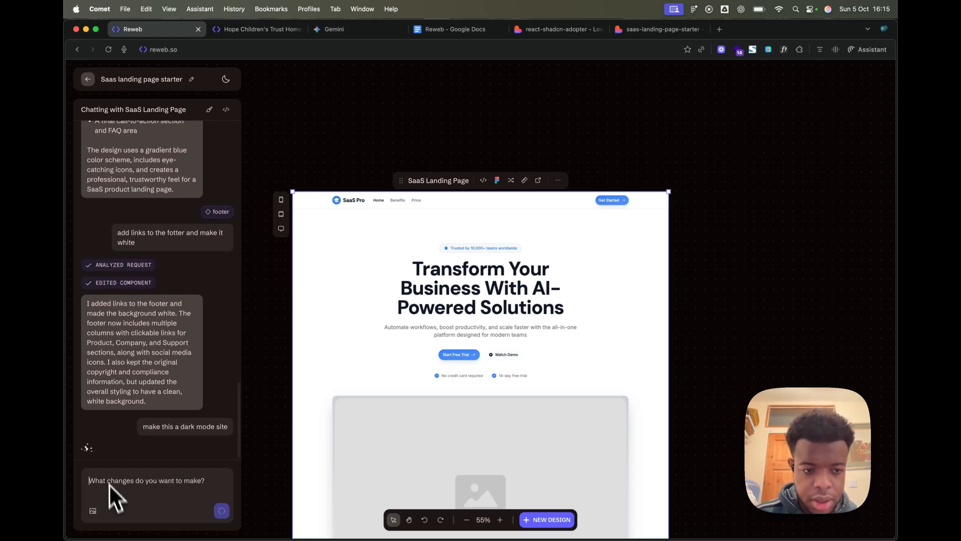
pyautogui.scroll(-5, 314, 145)
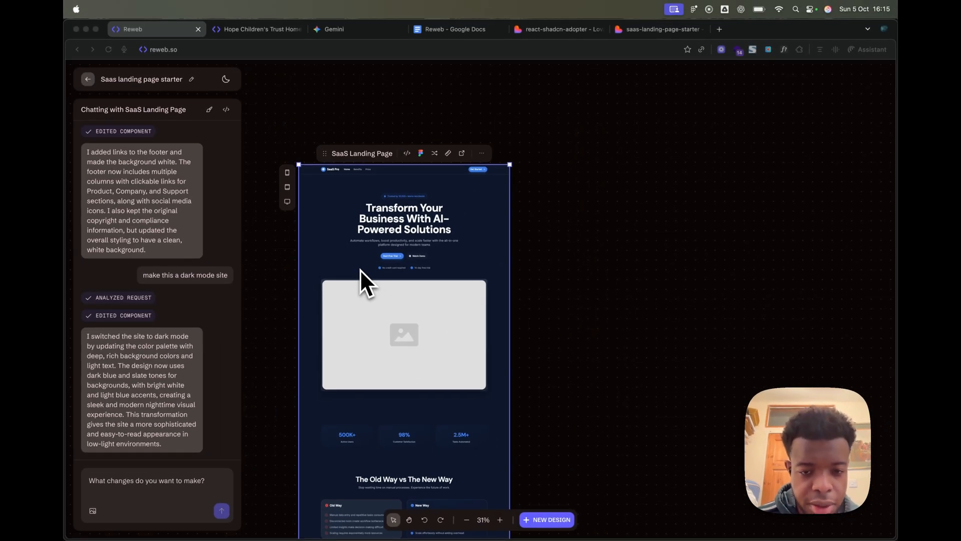
pyautogui.scroll(-10, 364, 330)
pyautogui.scroll(-6, 365, 335)
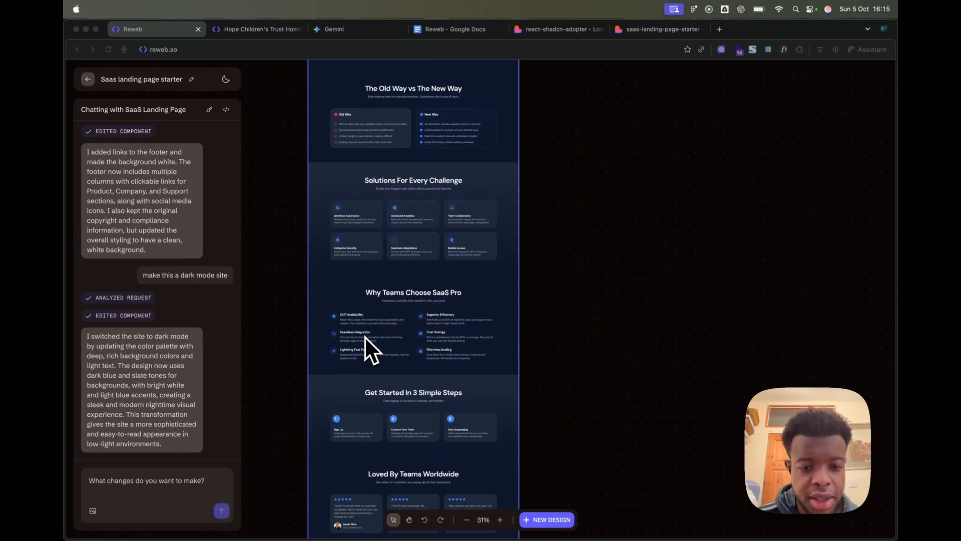
pyautogui.scroll(15, 364, 335)
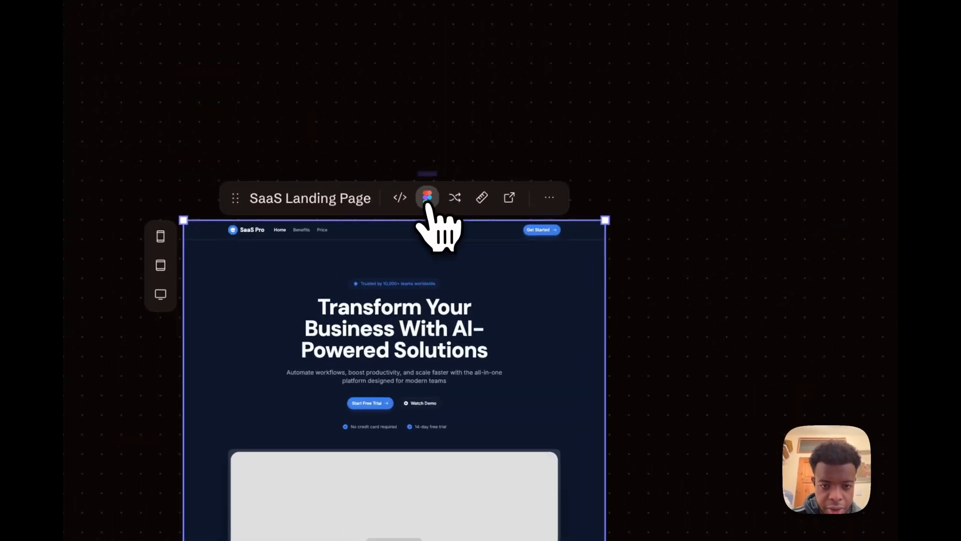
# Copy the SaaS Landing Page design for Figma and switch to the website building page of the Tempalix file in Figma.
pyautogui.click(448, 298)
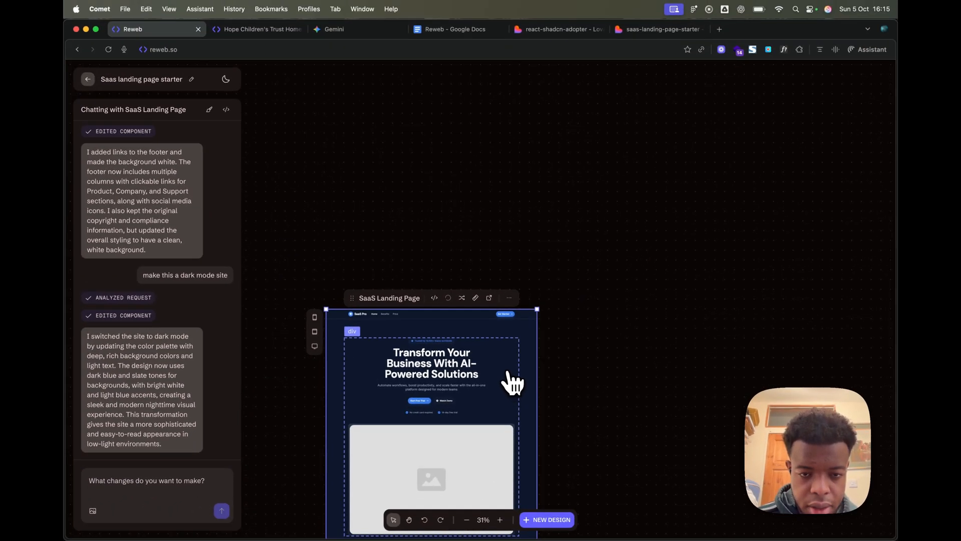
pyautogui.moveTo(428, 535)
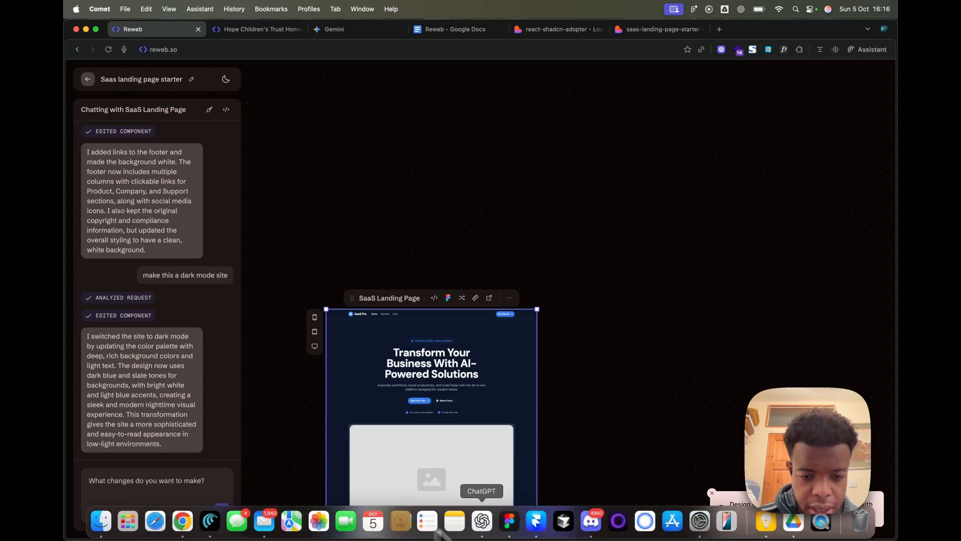
pyautogui.click(509, 527)
pyautogui.hscroll(6, 536, 426)
pyautogui.click(541, 377)
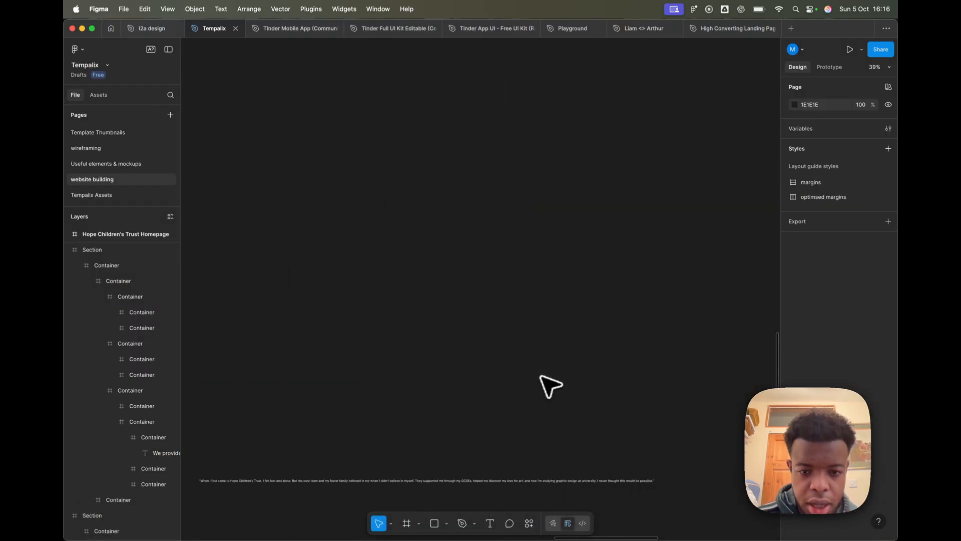
# Delete the stray testimonial text from the canvas near the Hope Children's Trust Homepage frame.
pyautogui.click(459, 482)
pyautogui.press('BackSpace')
pyautogui.scroll(-5, 455, 478)
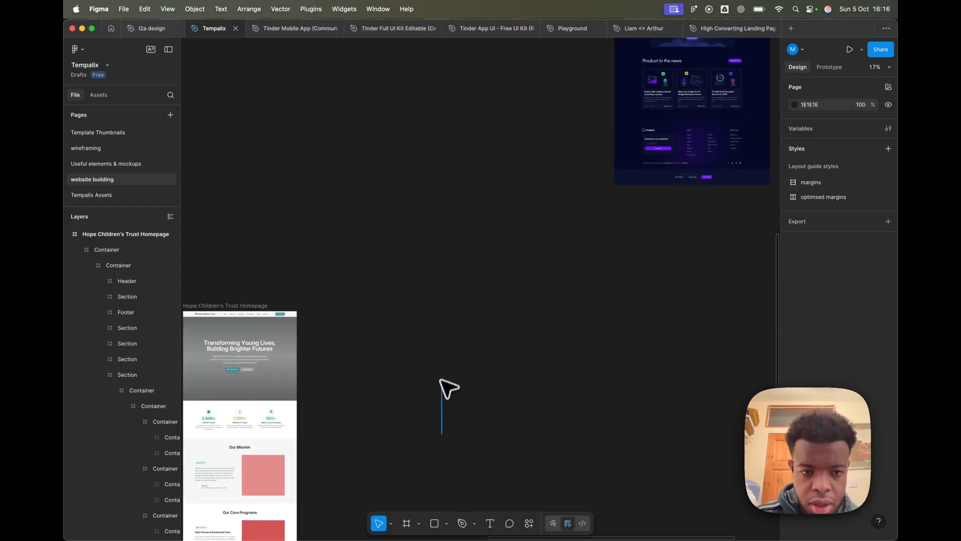
pyautogui.scroll(-5, 441, 383)
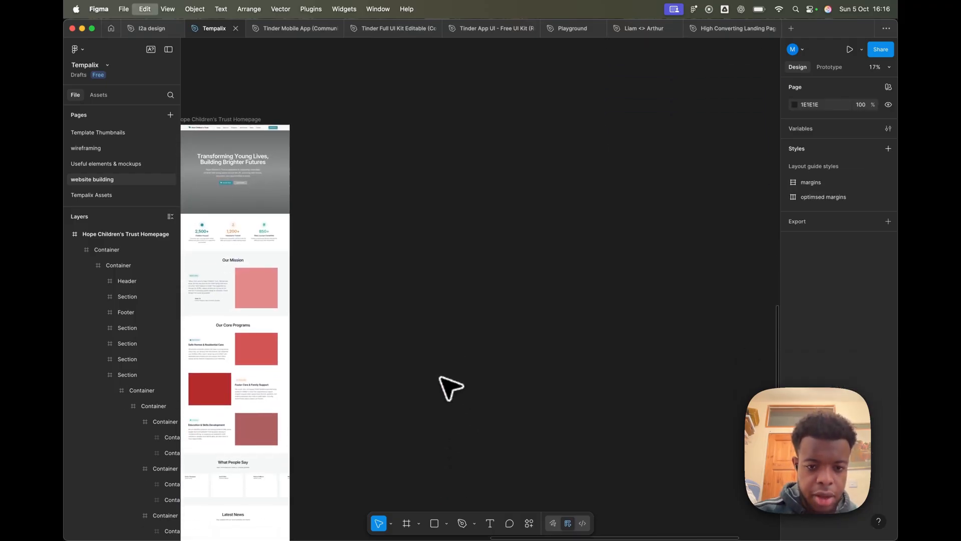
# Paste the copied SaaS Landing Page design onto the canvas beside the Hope Children's Trust Homepage frame.
pyautogui.press('cmd+v')
pyautogui.moveTo(464, 225); pyautogui.dragTo(383, 413)
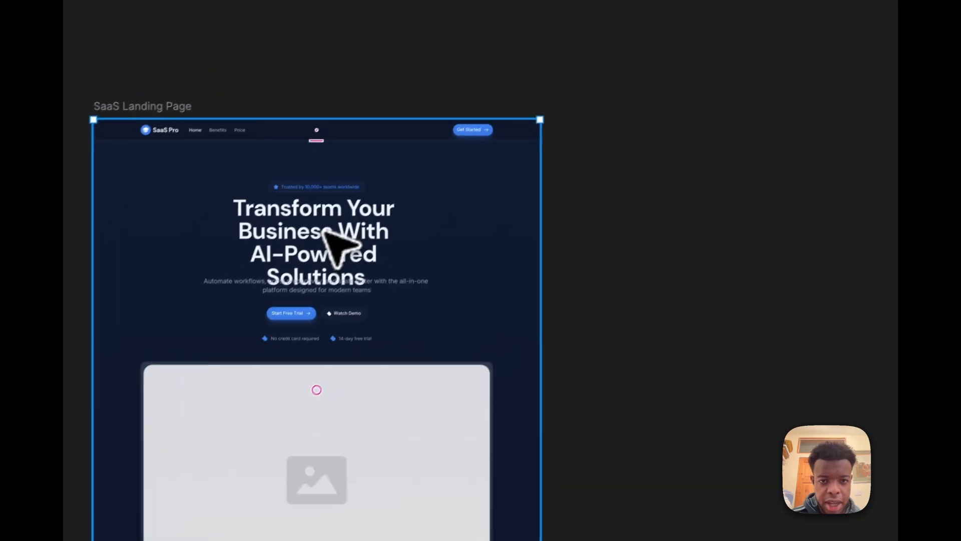
pyautogui.click(439, 307)
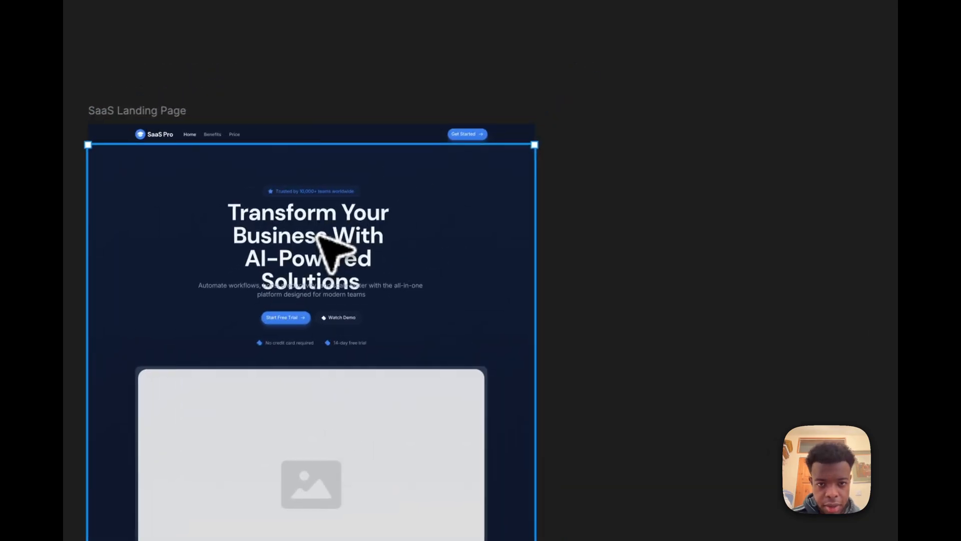
pyautogui.click(666, 298)
# Resize the SaaS Landing Page's hero heading text box to 747 × 238 so the heading fits on three lines.
pyautogui.doubleClick(320, 249)
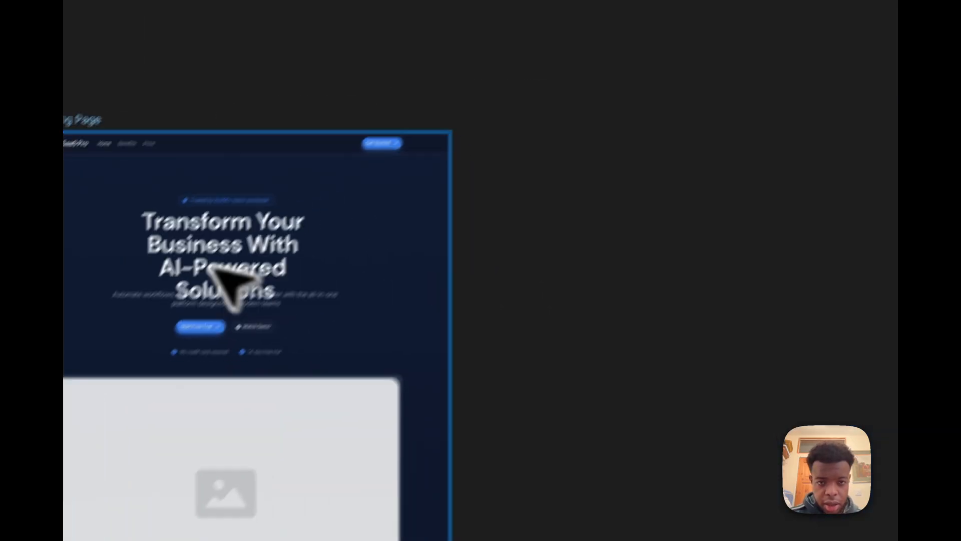
pyautogui.click(209, 266)
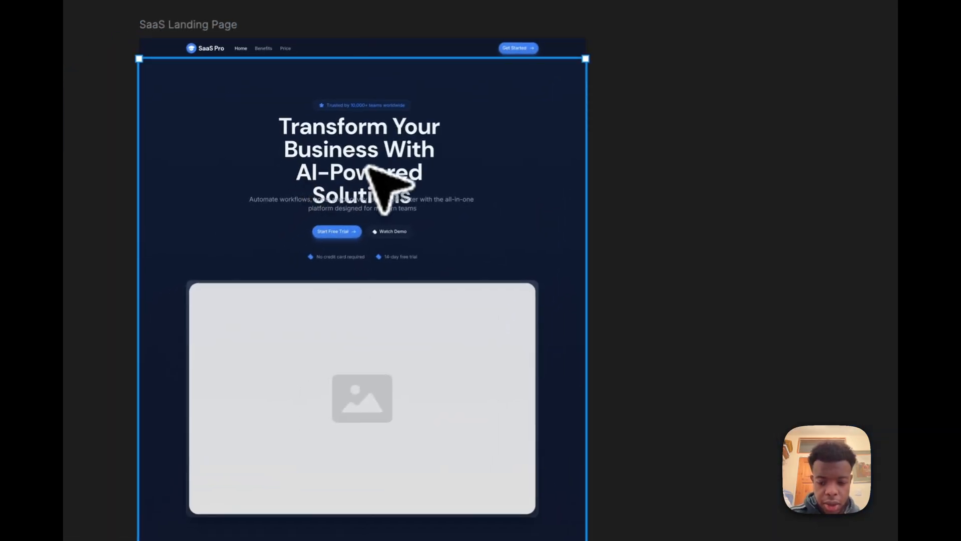
pyautogui.doubleClick(384, 159)
pyautogui.doubleClick(383, 152)
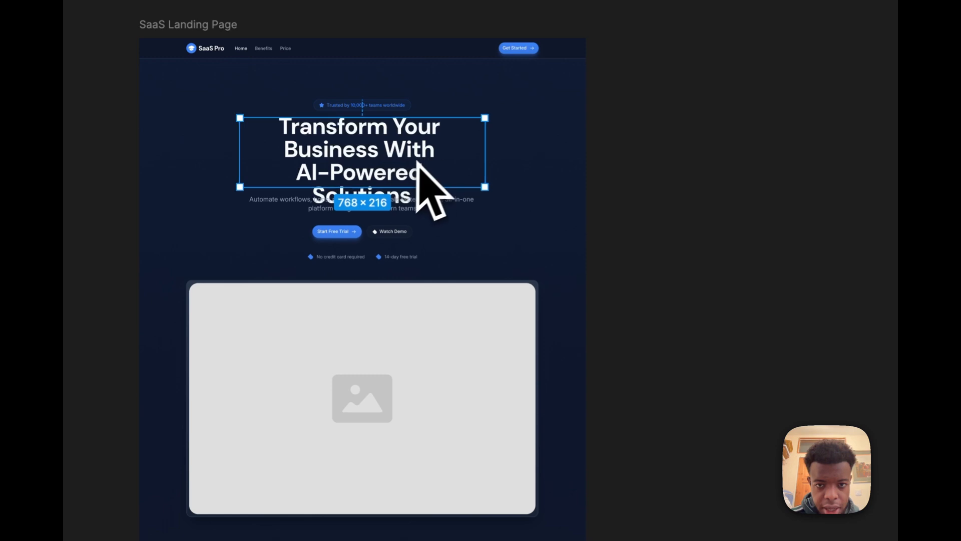
pyautogui.moveTo(461, 159); pyautogui.dragTo(501, 159)
pyautogui.moveTo(408, 146); pyautogui.dragTo(387, 147)
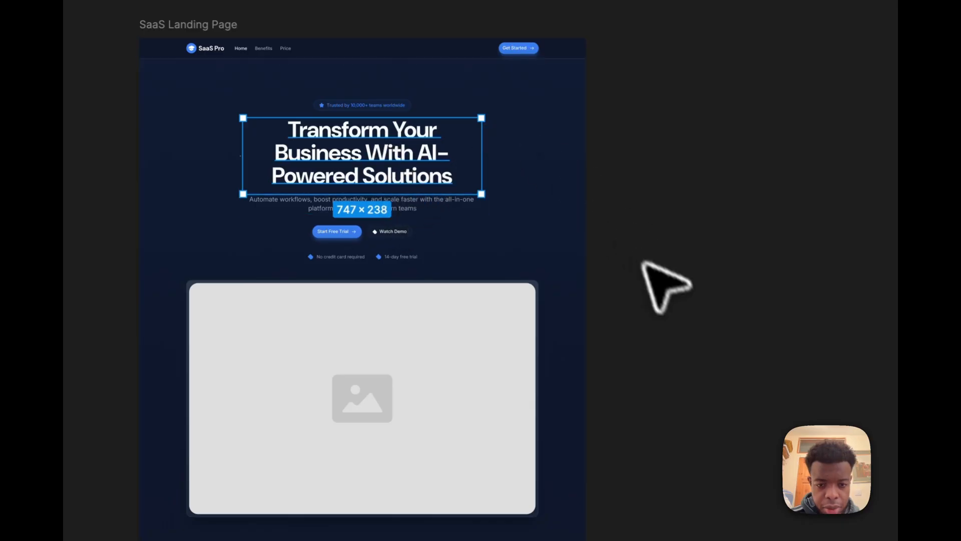
# Examine the full SaaS Landing Page frame alongside the charity page designs on the website building page.
pyautogui.scroll(-5, 551, 301)
pyautogui.hscroll(2, 551, 300)
pyautogui.scroll(-10, 507, 322)
pyautogui.scroll(-6, 483, 286)
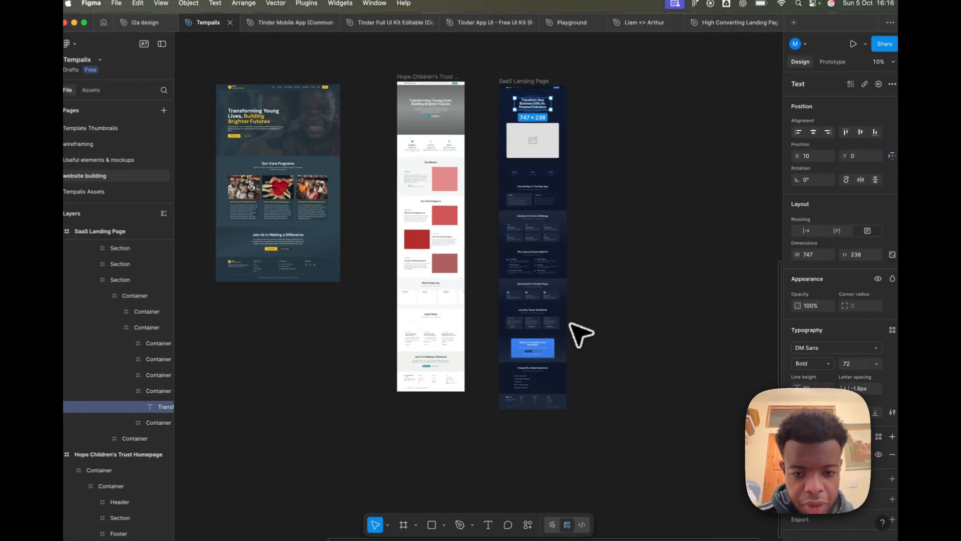
pyautogui.scroll(5, 579, 334)
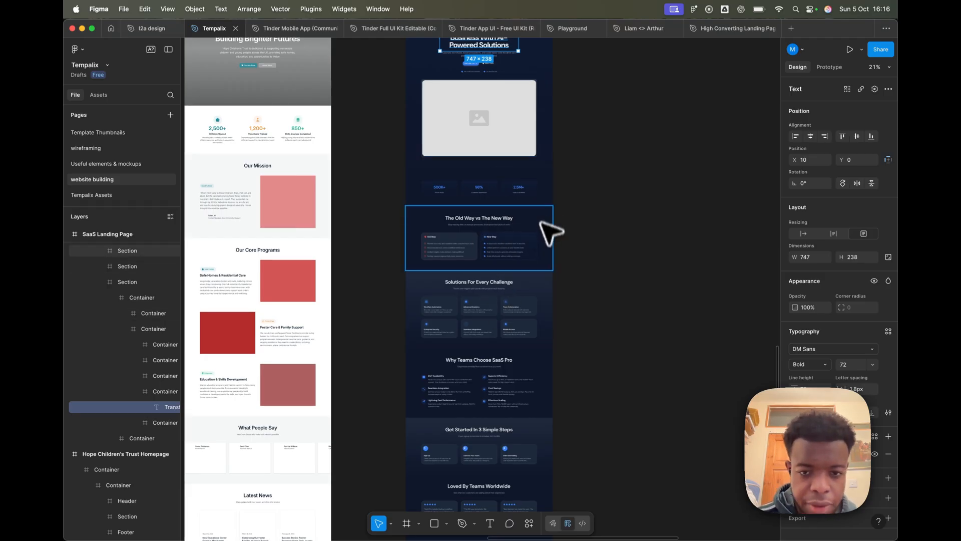
pyautogui.scroll(10, 369, 325)
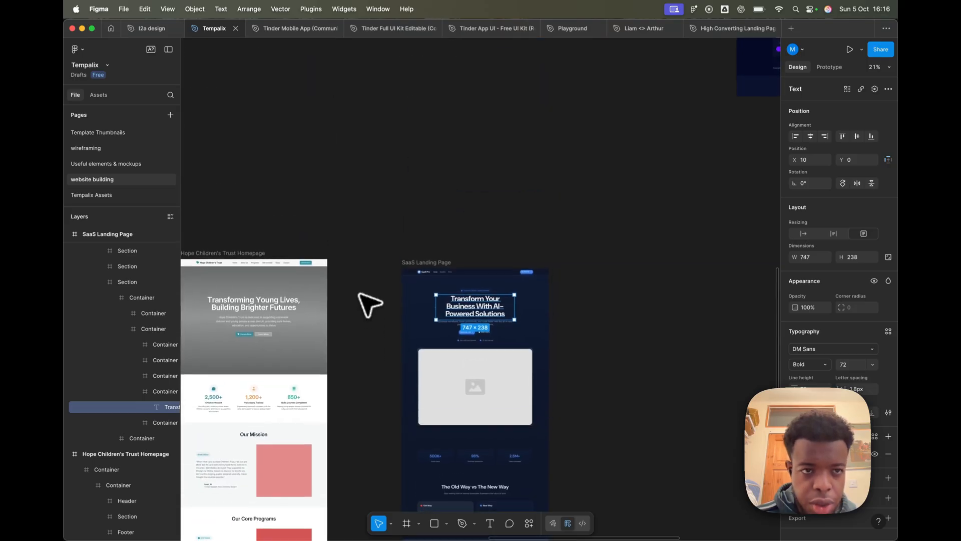
# Switch to Reweb in the Comet browser, view the SaaS Landing Page's theme settings, and reselect the page.
pyautogui.moveTo(346, 523)
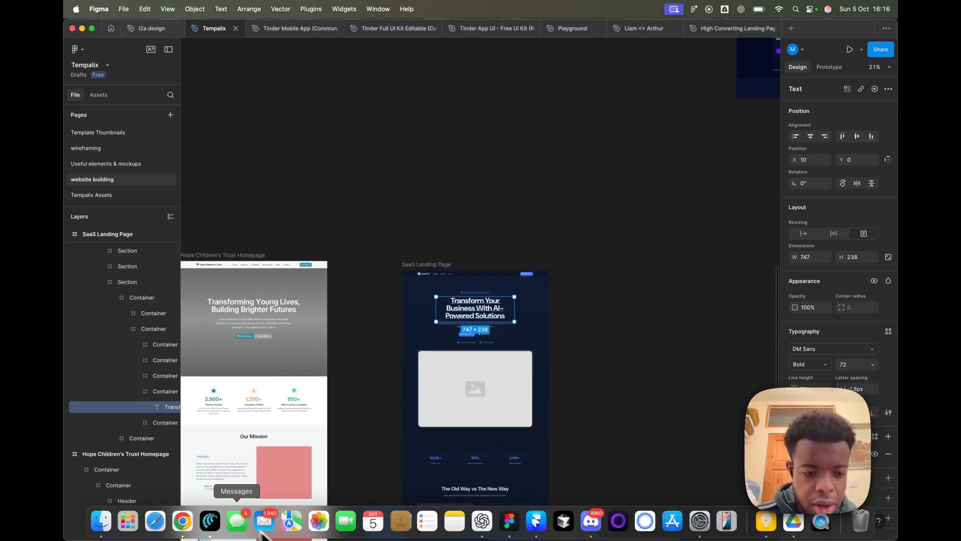
pyautogui.click(209, 520)
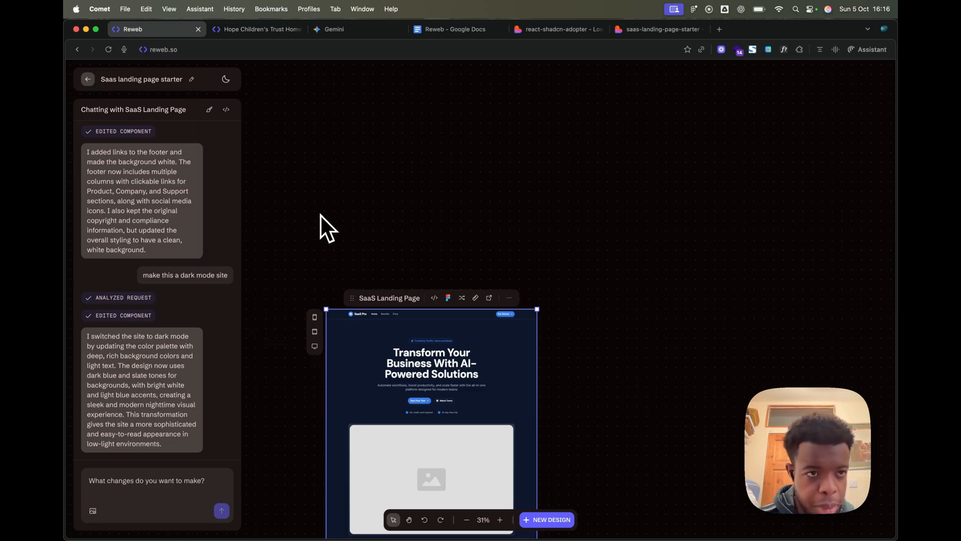
pyautogui.scroll(-3, 355, 246)
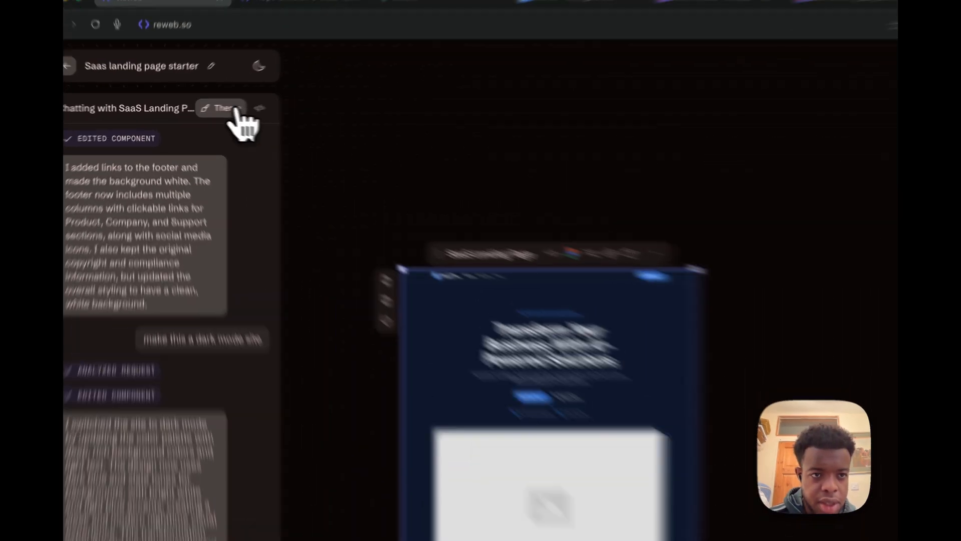
pyautogui.click(208, 110)
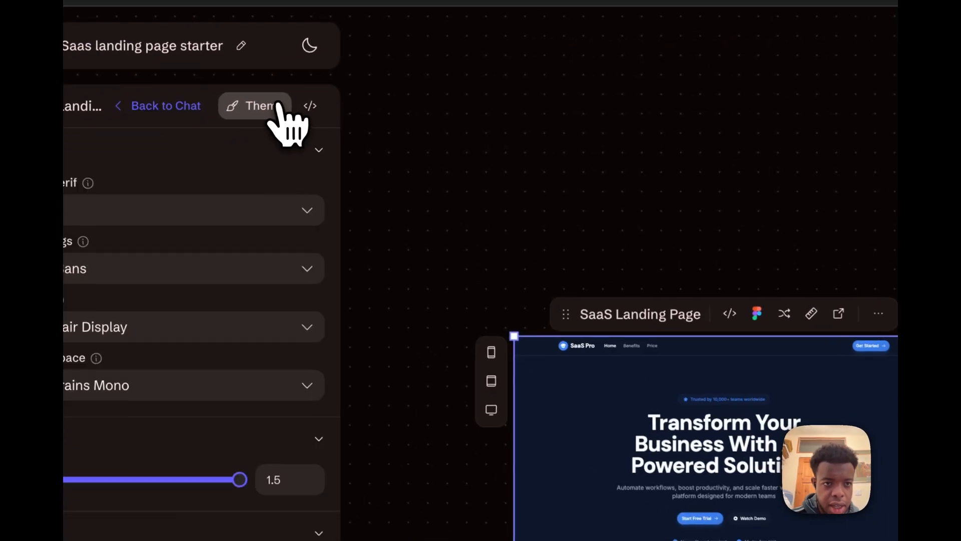
pyautogui.click(578, 208)
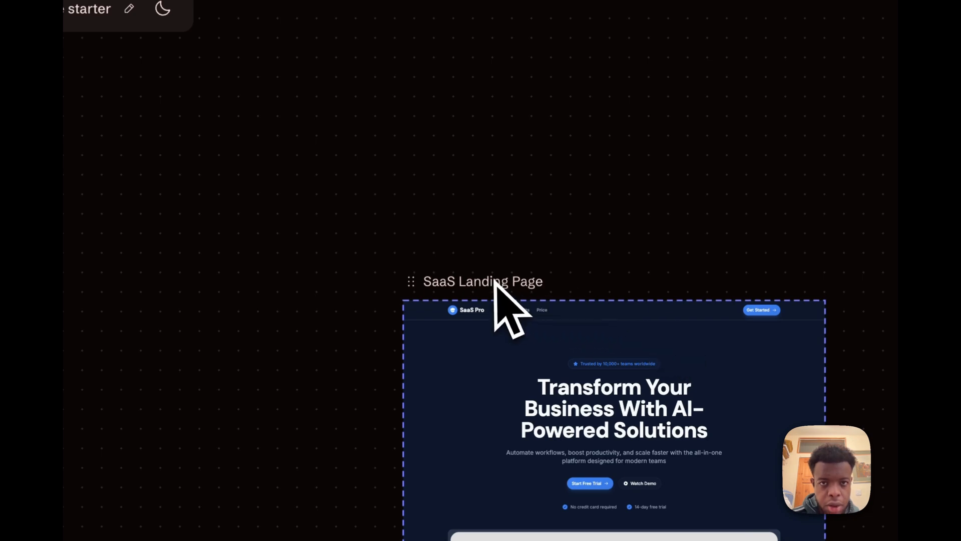
pyautogui.click(506, 284)
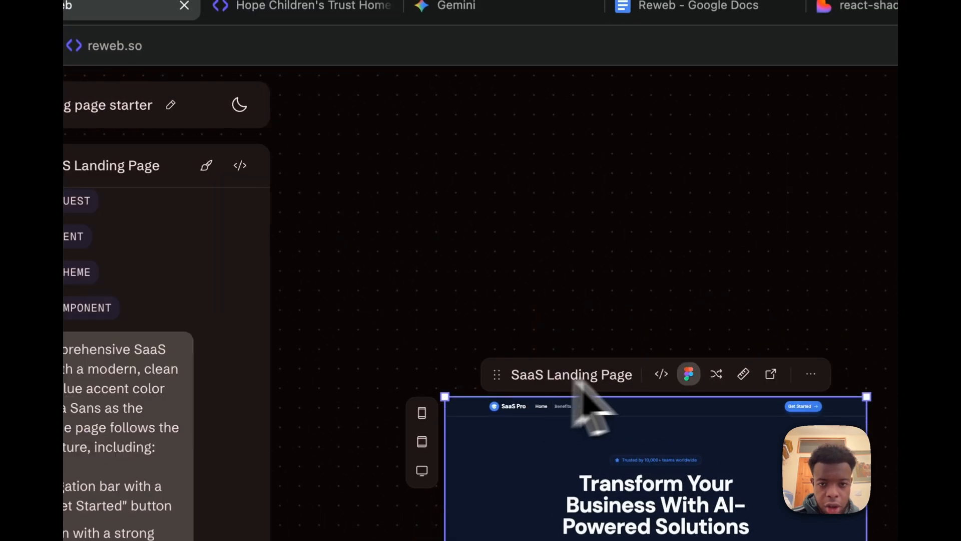
# Switch to the react-shadcn-adopter project in Lovable and review the Hope Children's Trust homepage down to its footer.
pyautogui.click(882, 15)
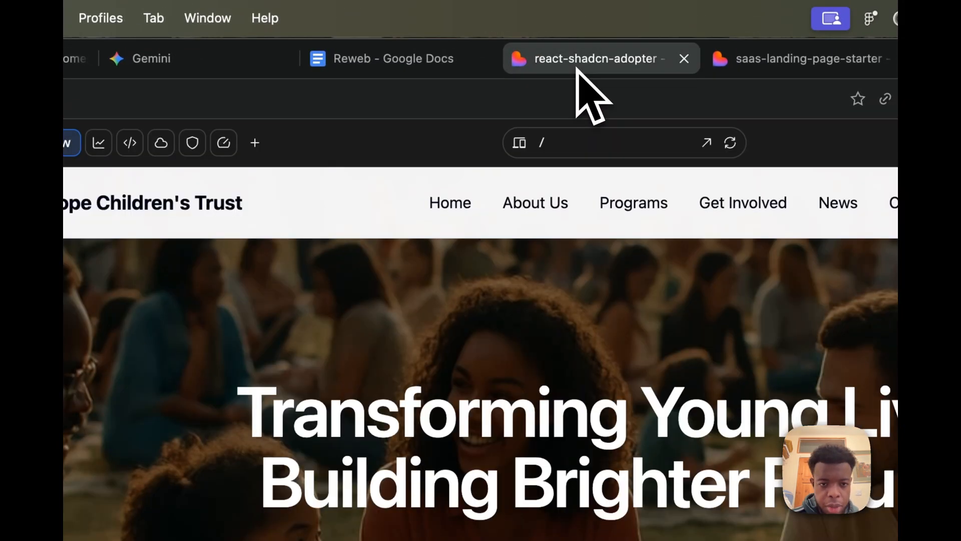
pyautogui.scroll(-20, 488, 378)
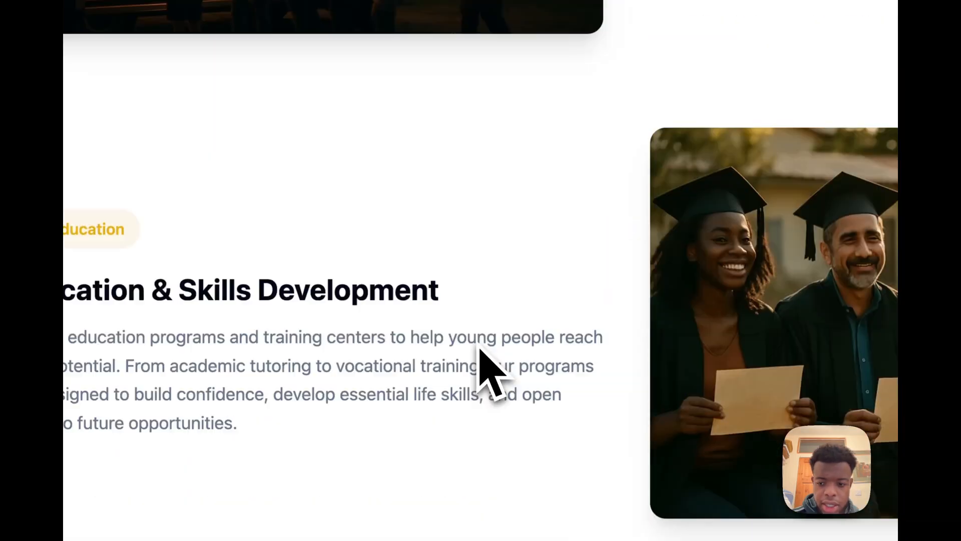
pyautogui.scroll(-15, 481, 350)
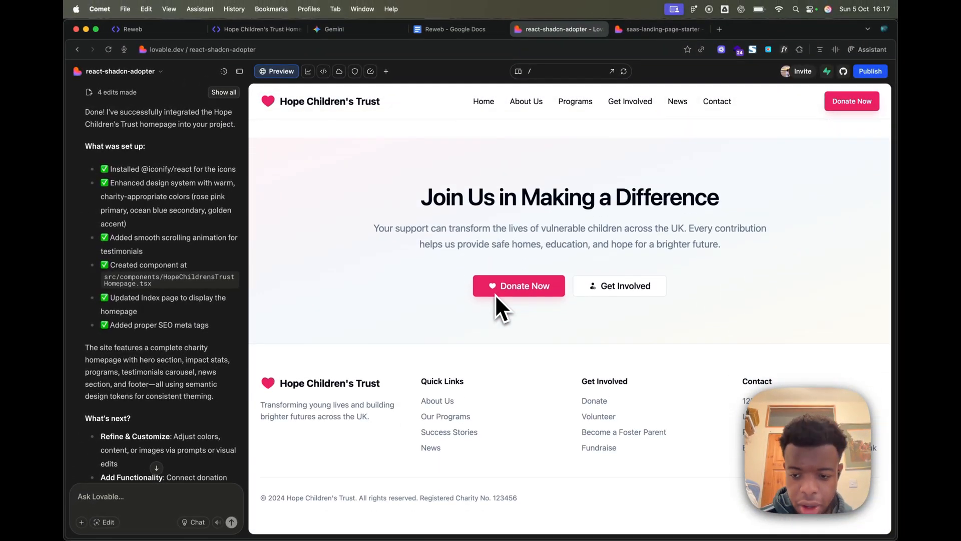